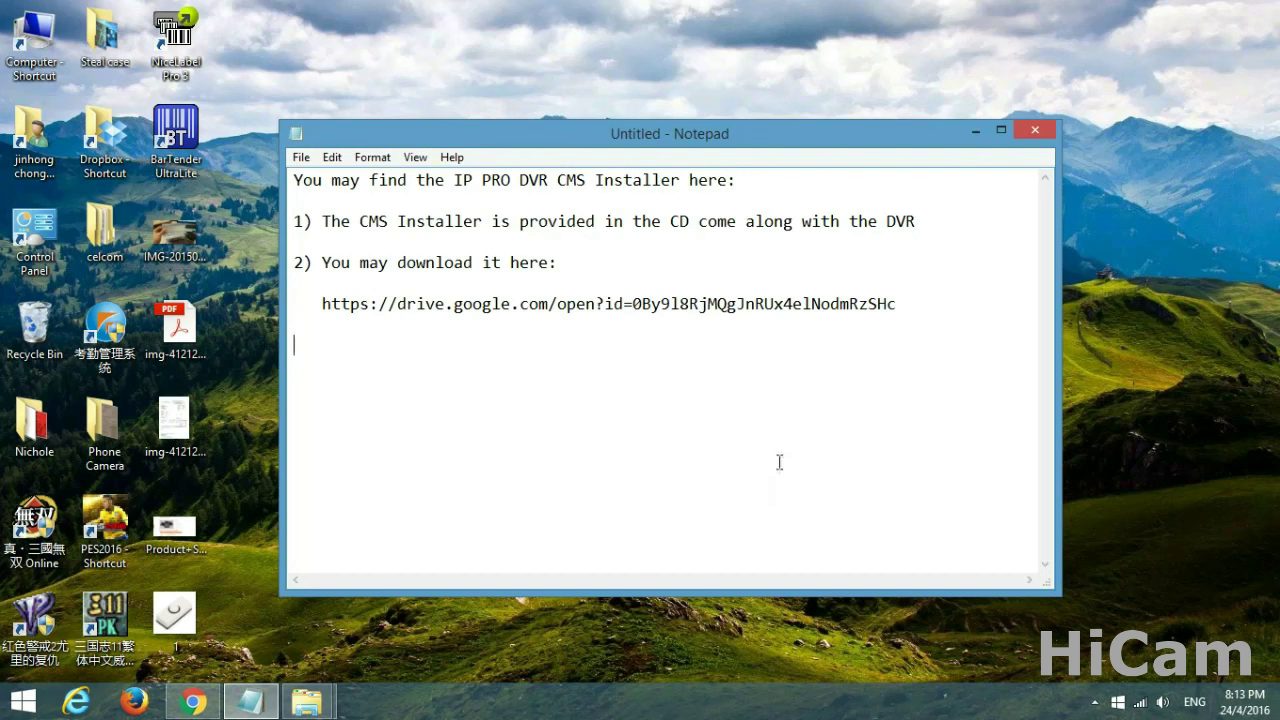
- Copy the Google Drive installer link from the Notepad note and open it in Chrome
{"action": "left_click", "coordinate": [785, 428]}
{"action": "left_click_drag", "start_coordinate": [322, 304], "coordinate": [912, 304]}
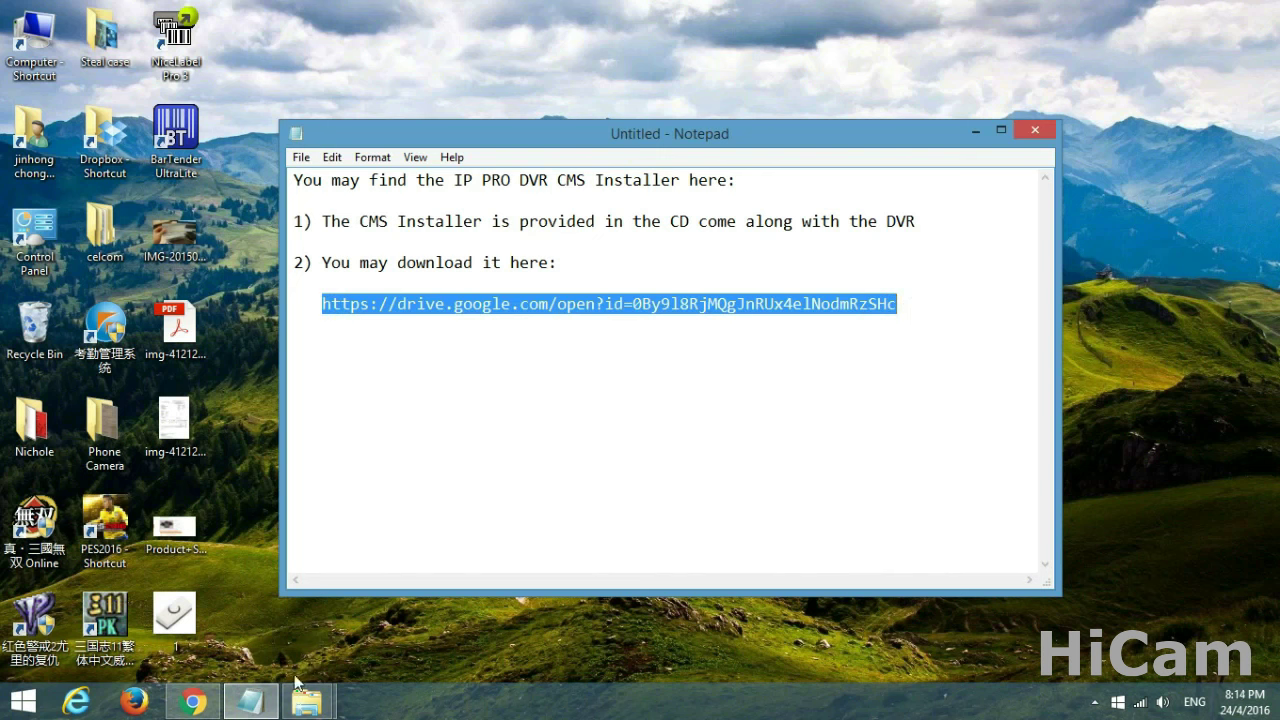
{"action": "right_click", "coordinate": [346, 302]}
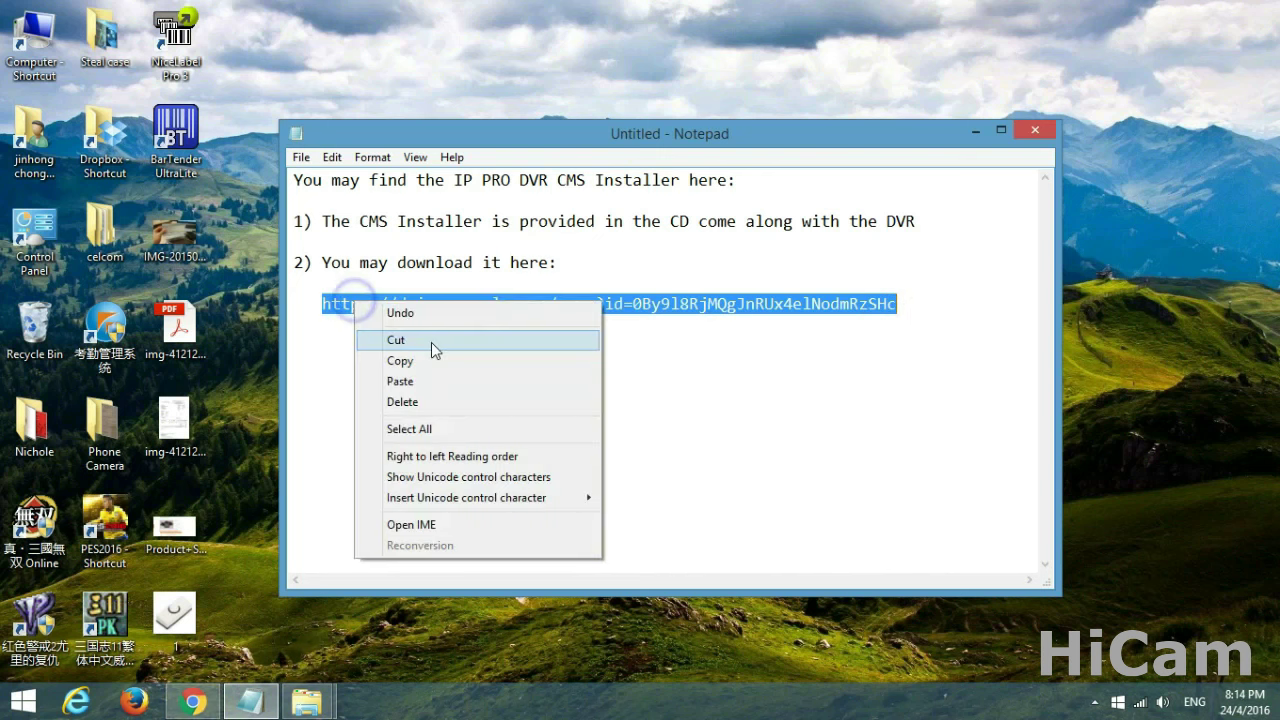
{"action": "left_click", "coordinate": [430, 363]}
{"action": "left_click", "coordinate": [197, 702]}
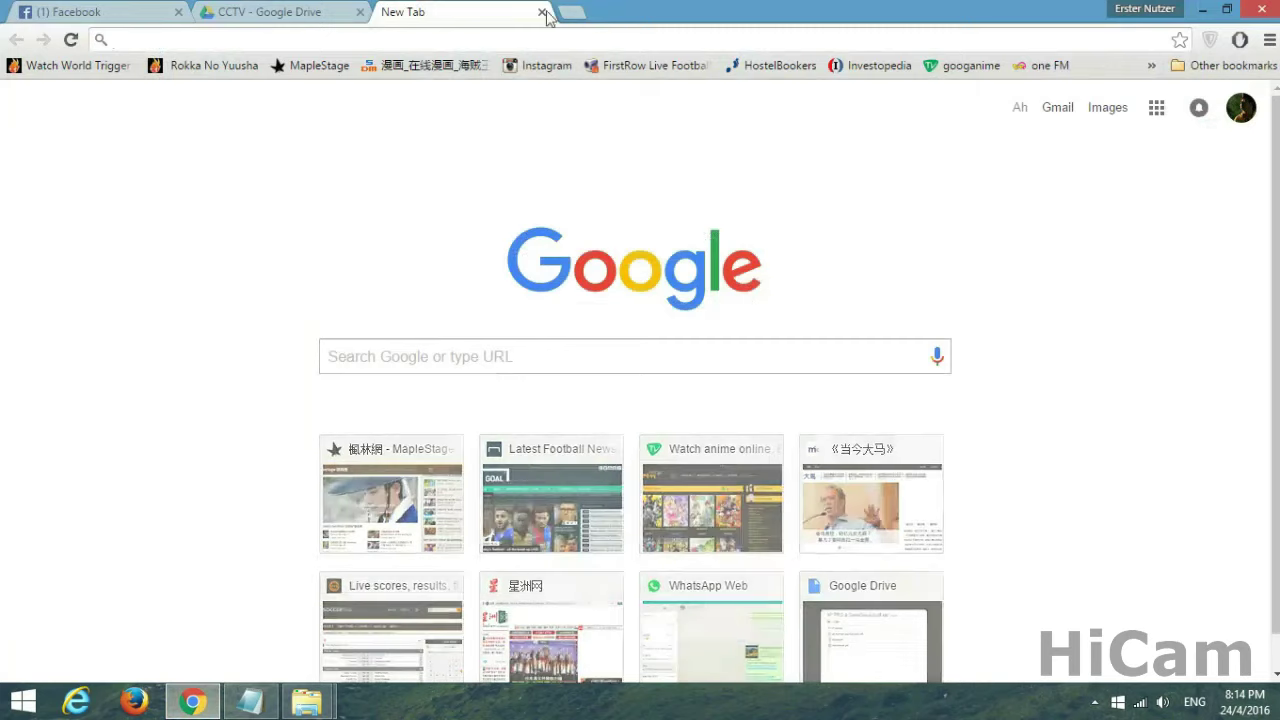
{"action": "left_click", "coordinate": [520, 38]}
{"action": "key", "text": "ctrl+v"}
{"action": "key", "text": "Return"}
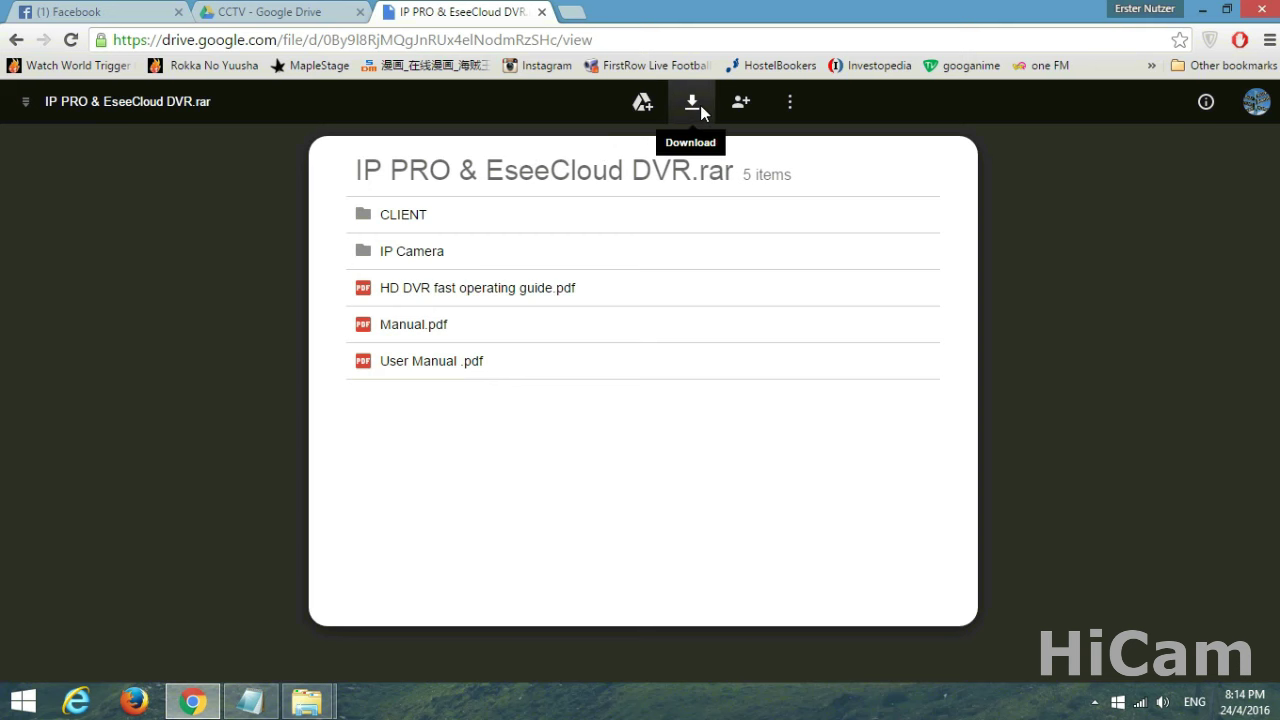
- Download the IP PRO & EseeCloud DVR archive despite the missing virus scan and show it in its folder
{"action": "left_click", "coordinate": [701, 106]}
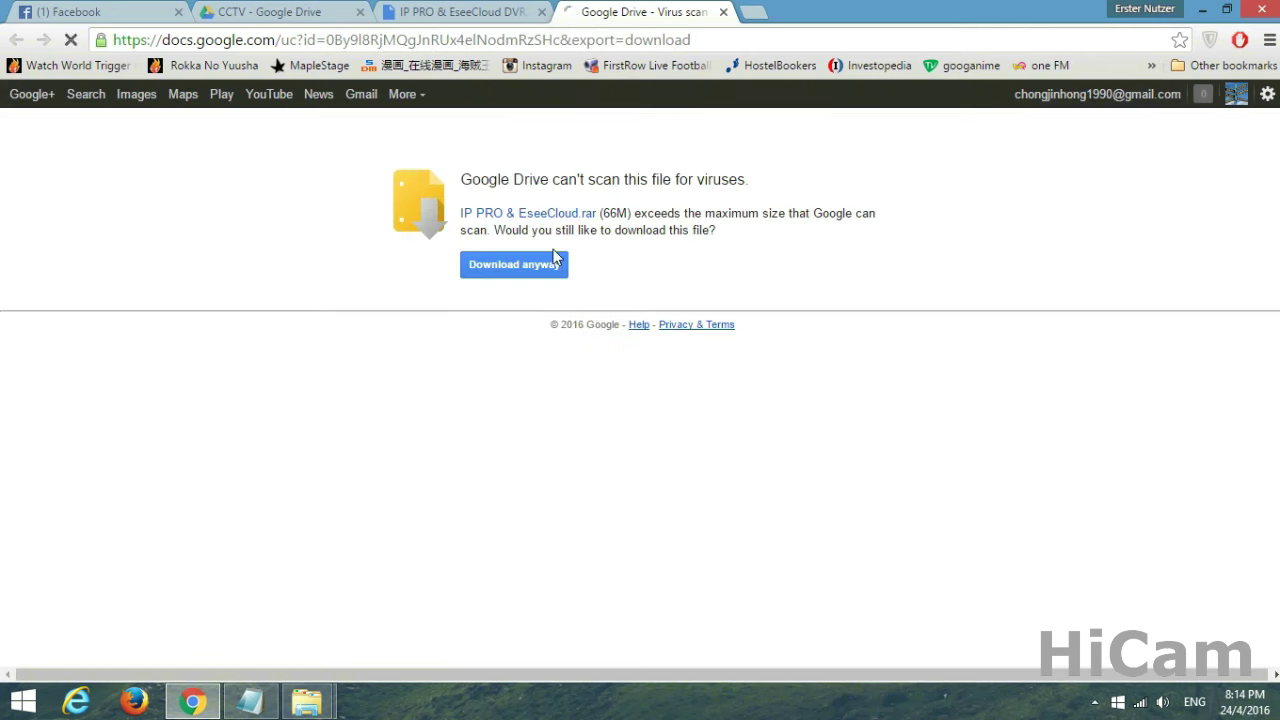
{"action": "left_click", "coordinate": [541, 271]}
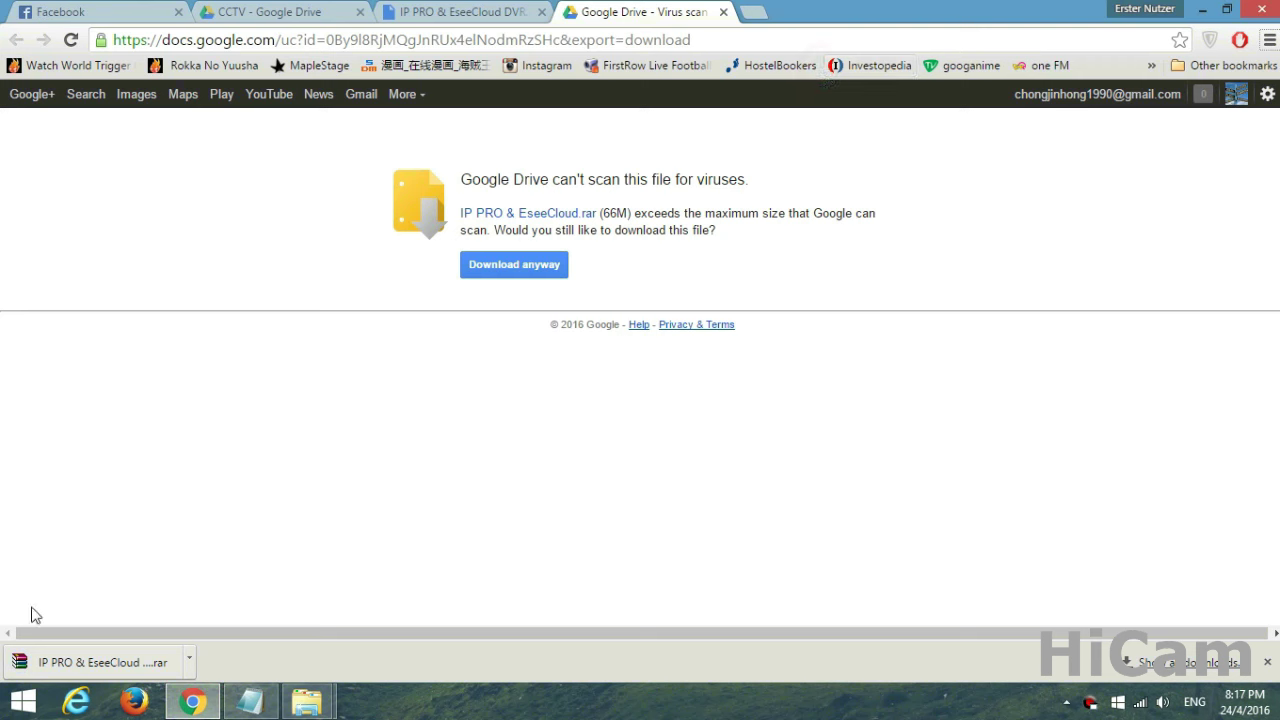
{"action": "left_click", "coordinate": [188, 660]}
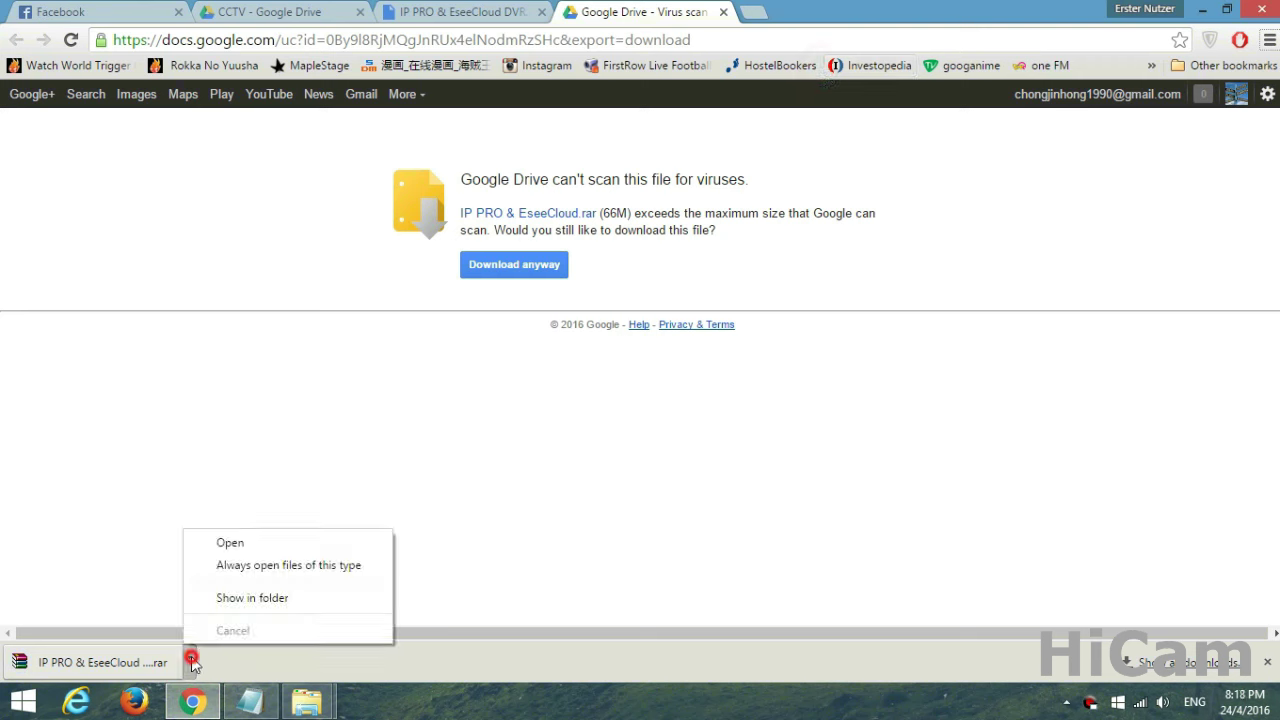
{"action": "left_click", "coordinate": [230, 599]}
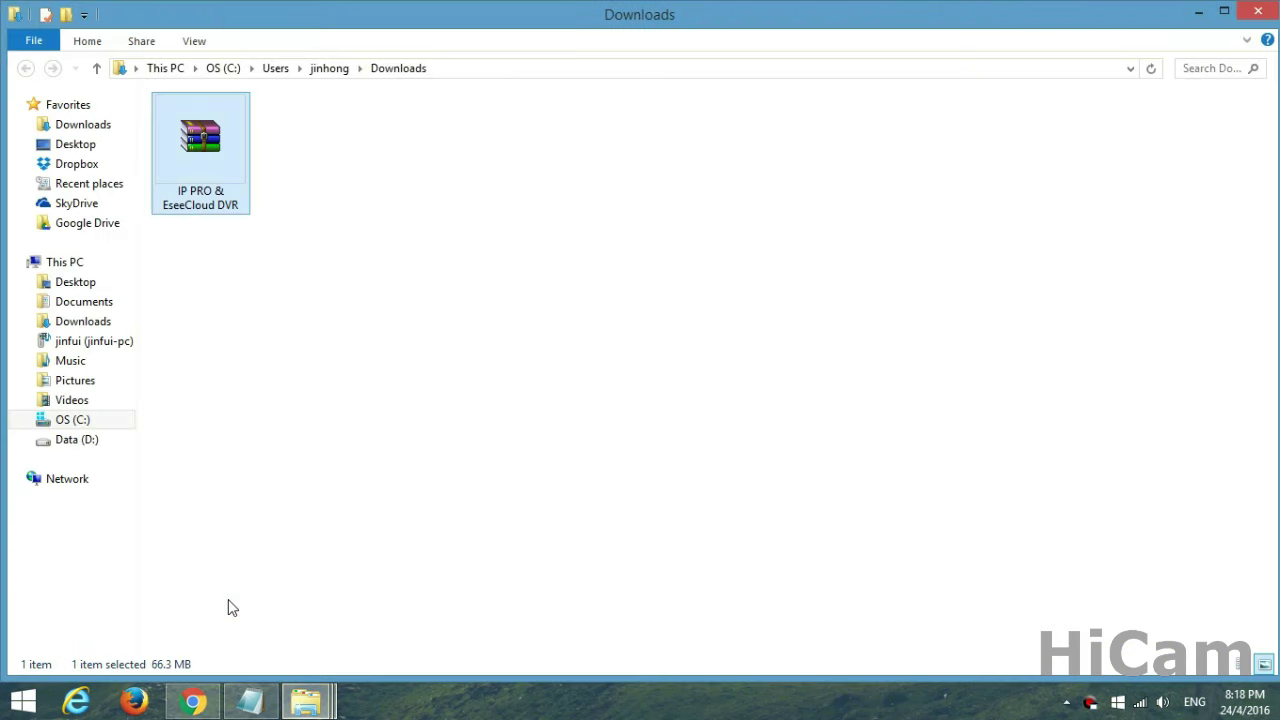
- Extract the archive into its own IP PRO & EseeCloud DVR folder and open the CLIENT\CMS_1.8.6.1 subfolder
{"action": "right_click", "coordinate": [229, 122]}
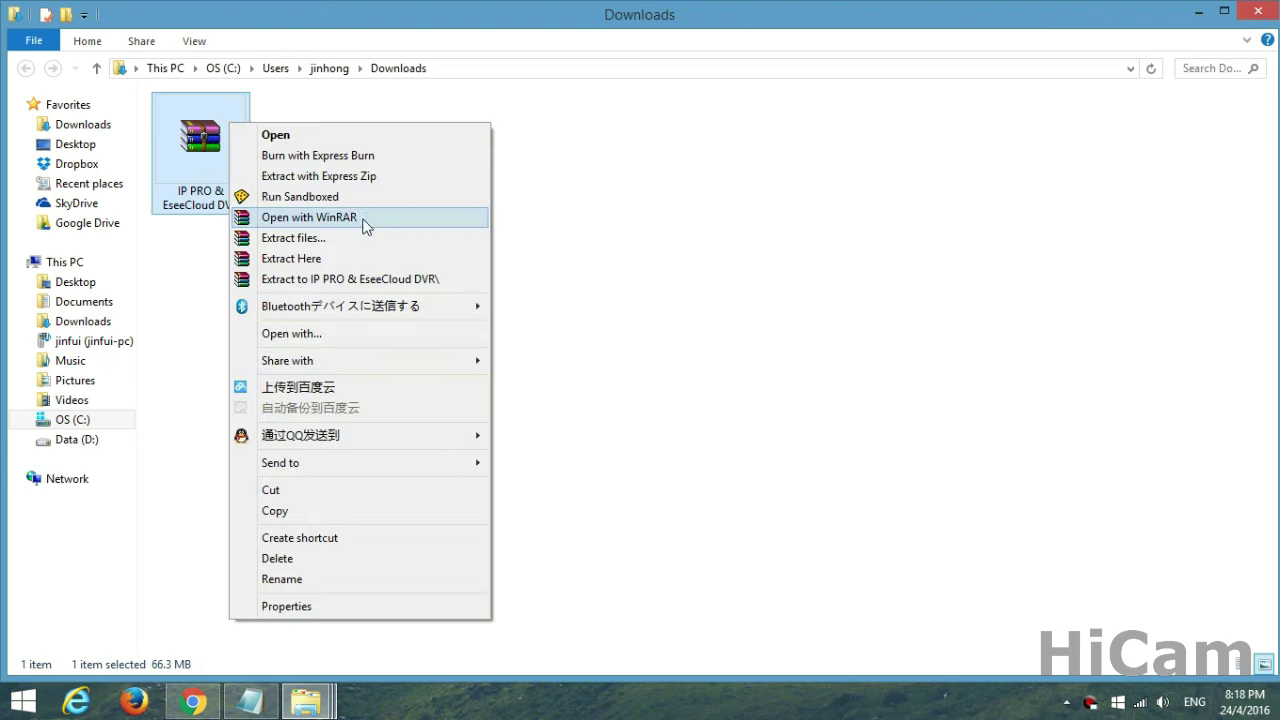
{"action": "left_click", "coordinate": [367, 282]}
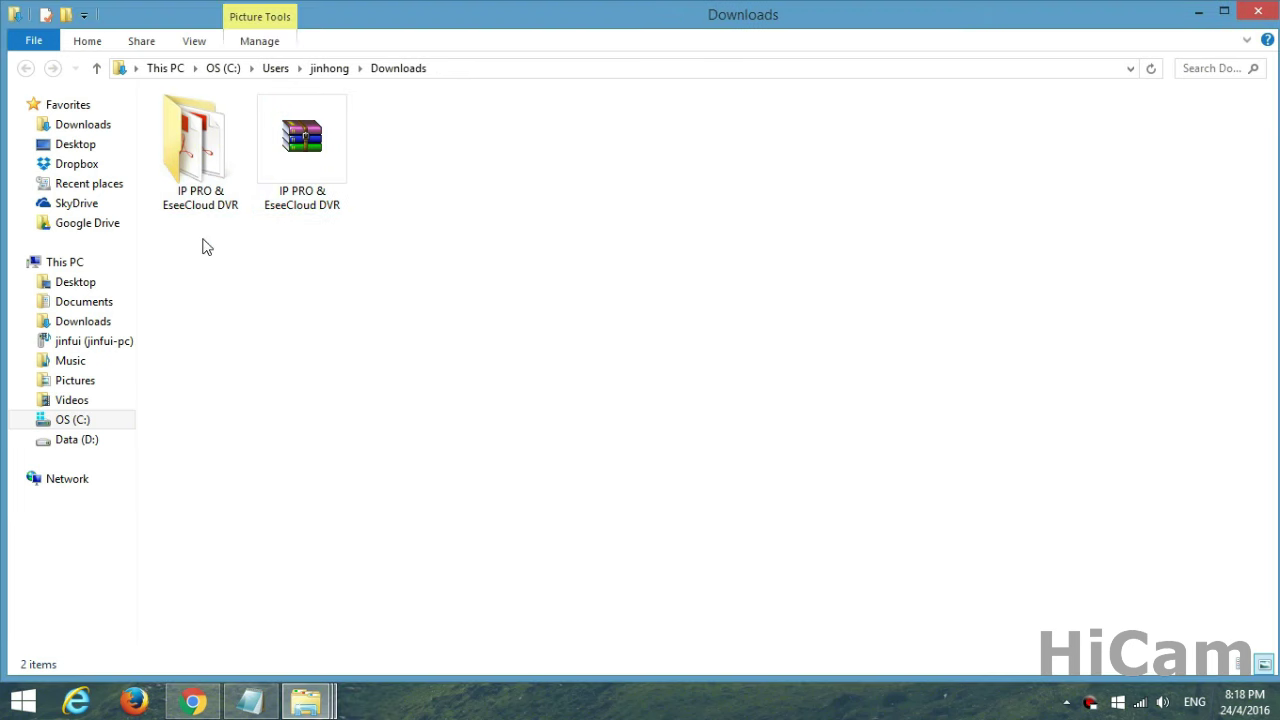
{"action": "left_click", "coordinate": [175, 157]}
{"action": "double_click", "coordinate": [175, 157]}
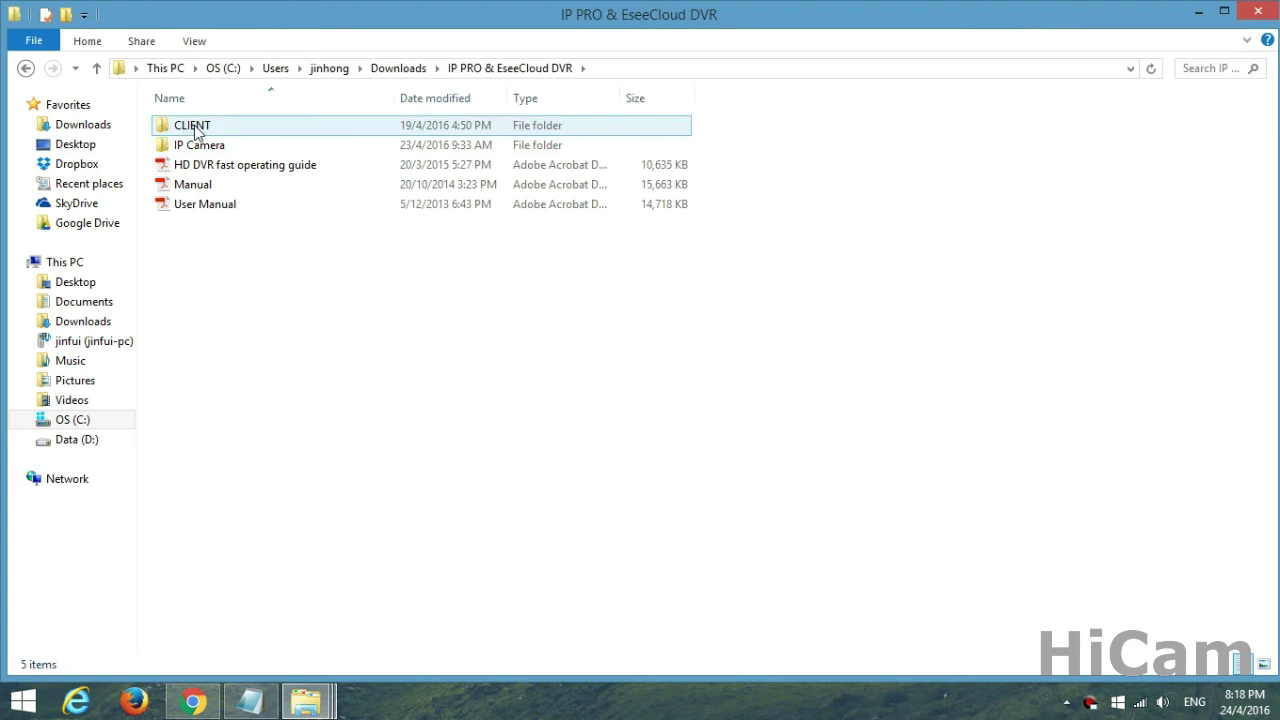
{"action": "double_click", "coordinate": [248, 131]}
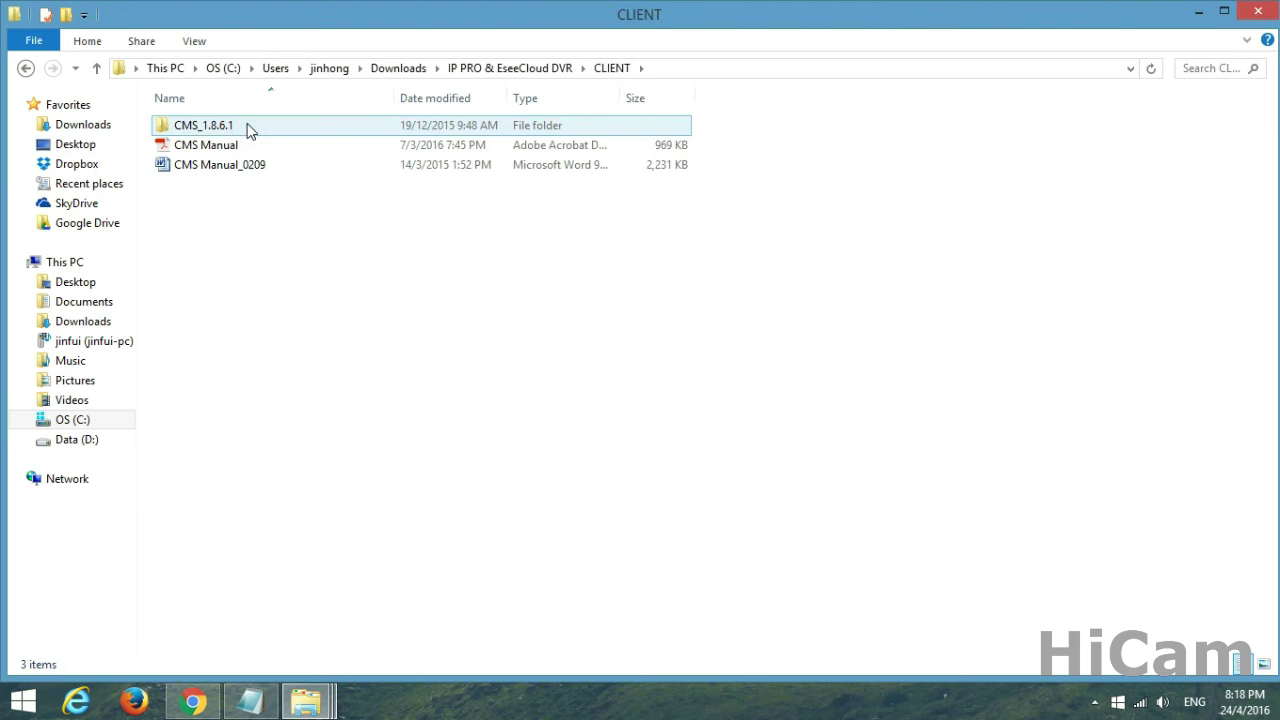
{"action": "double_click", "coordinate": [270, 130]}
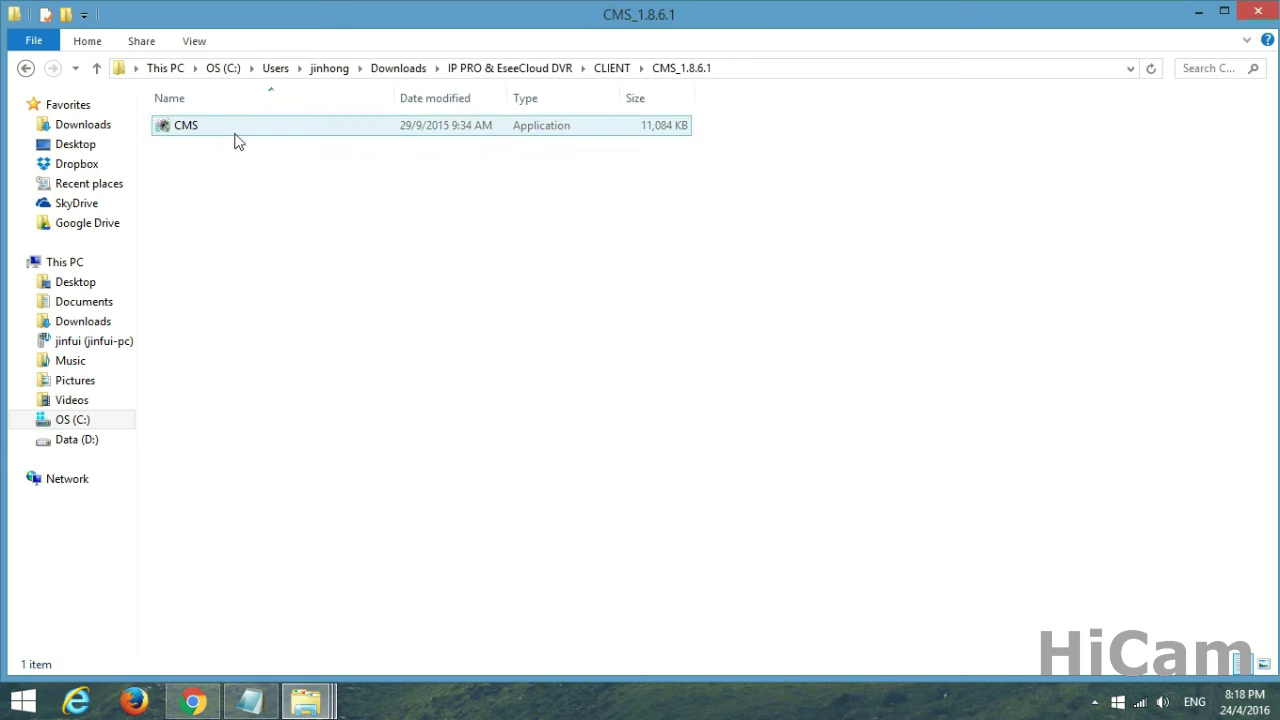
- Run the CMS installer and choose English as the setup language
{"action": "double_click", "coordinate": [236, 133]}
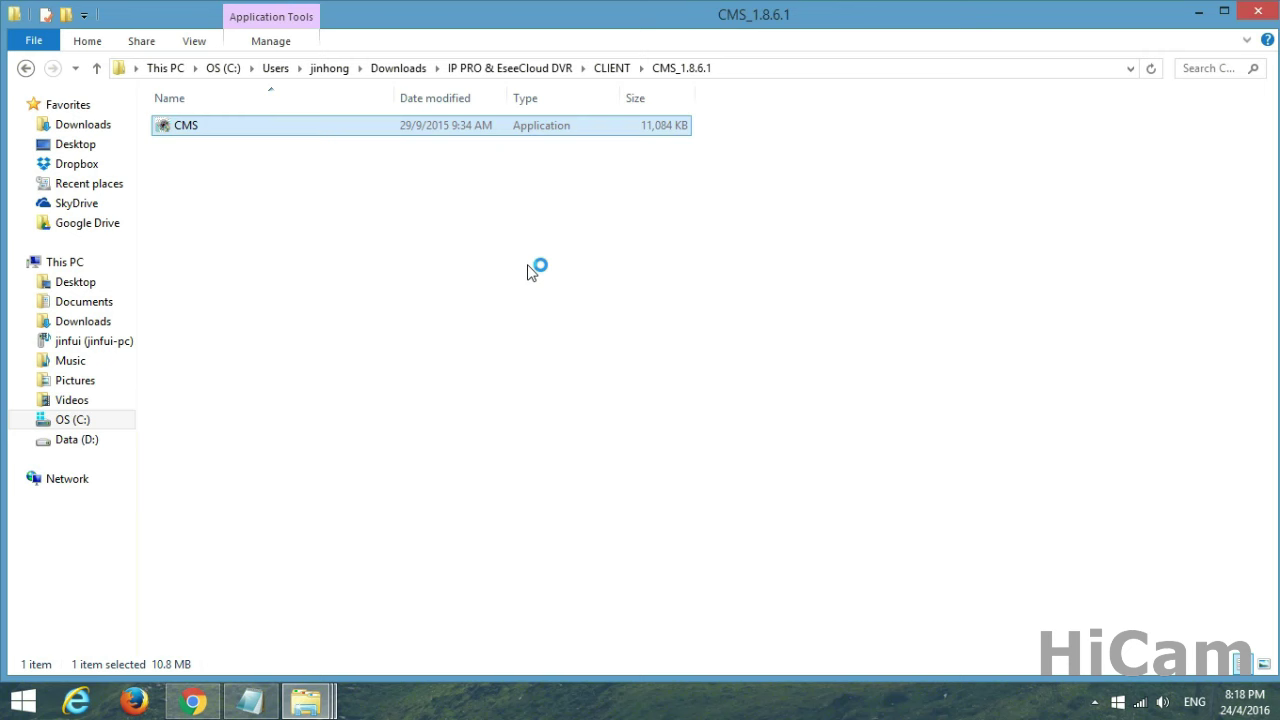
{"action": "left_click", "coordinate": [628, 357]}
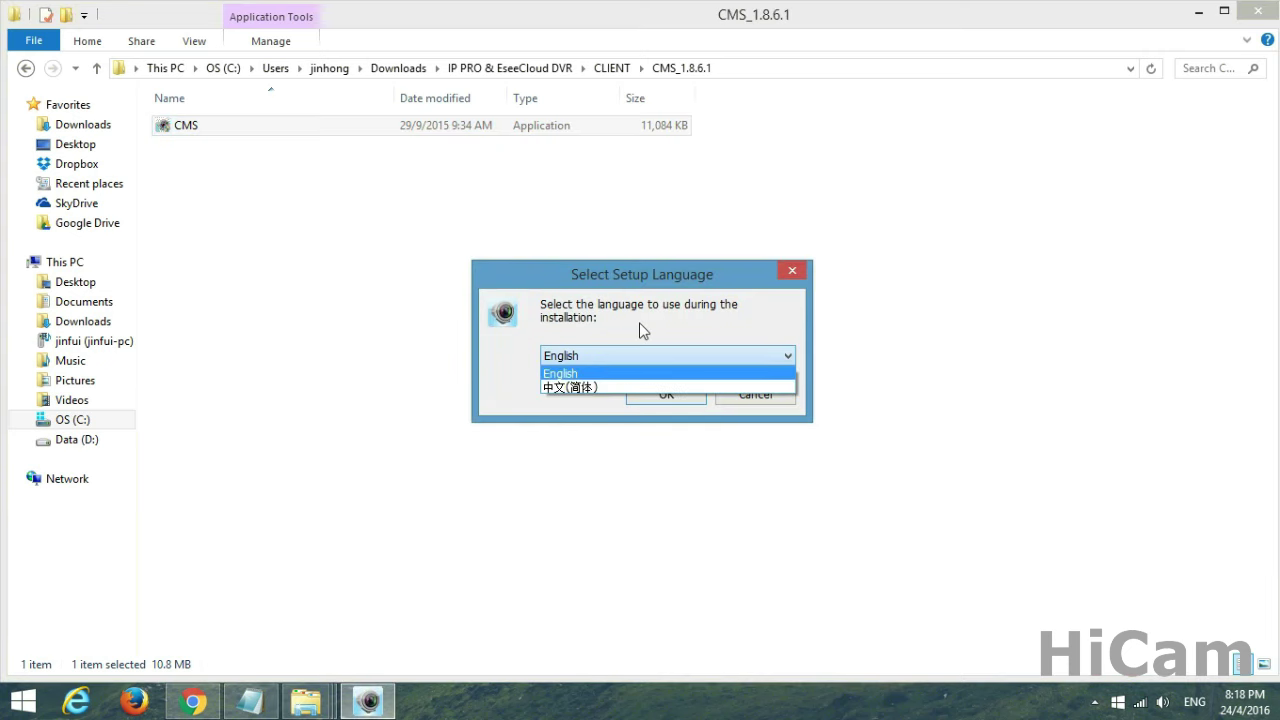
{"action": "left_click", "coordinate": [643, 330]}
{"action": "left_click", "coordinate": [666, 398]}
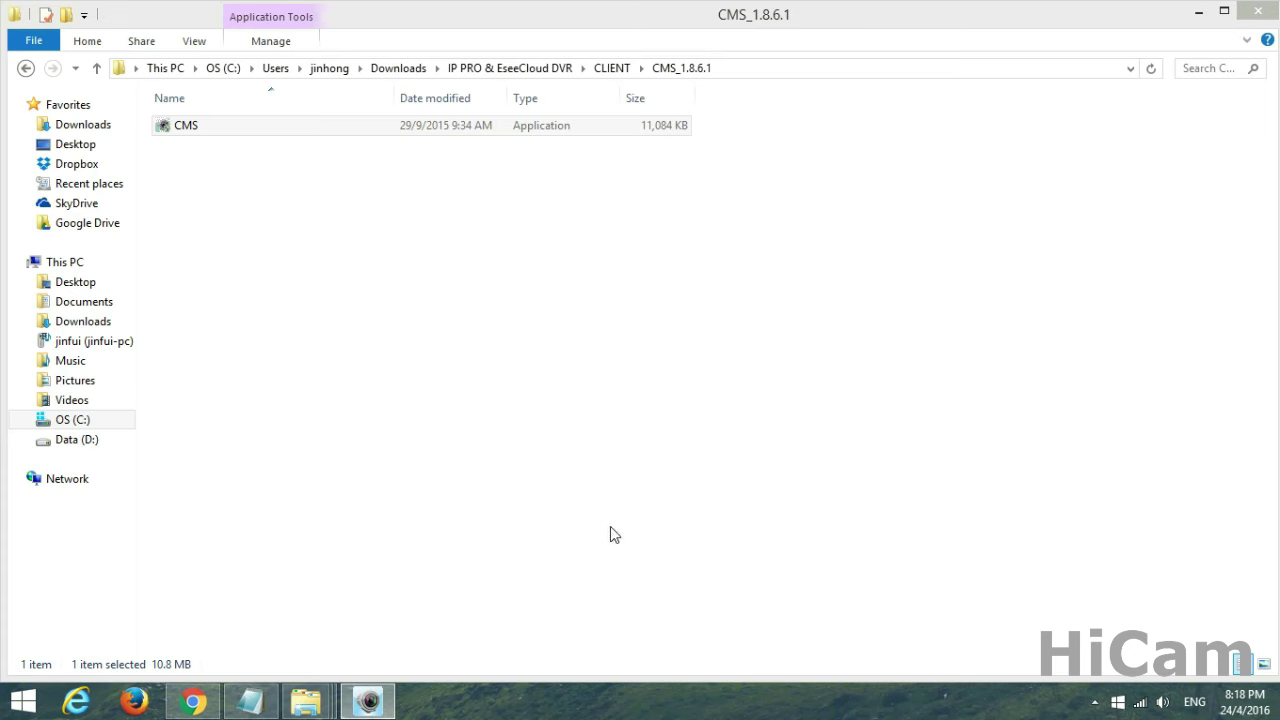
- Install CMS to D:\CMS with the Start Menu folder CMS and a desktop icon
{"action": "left_click", "coordinate": [772, 512]}
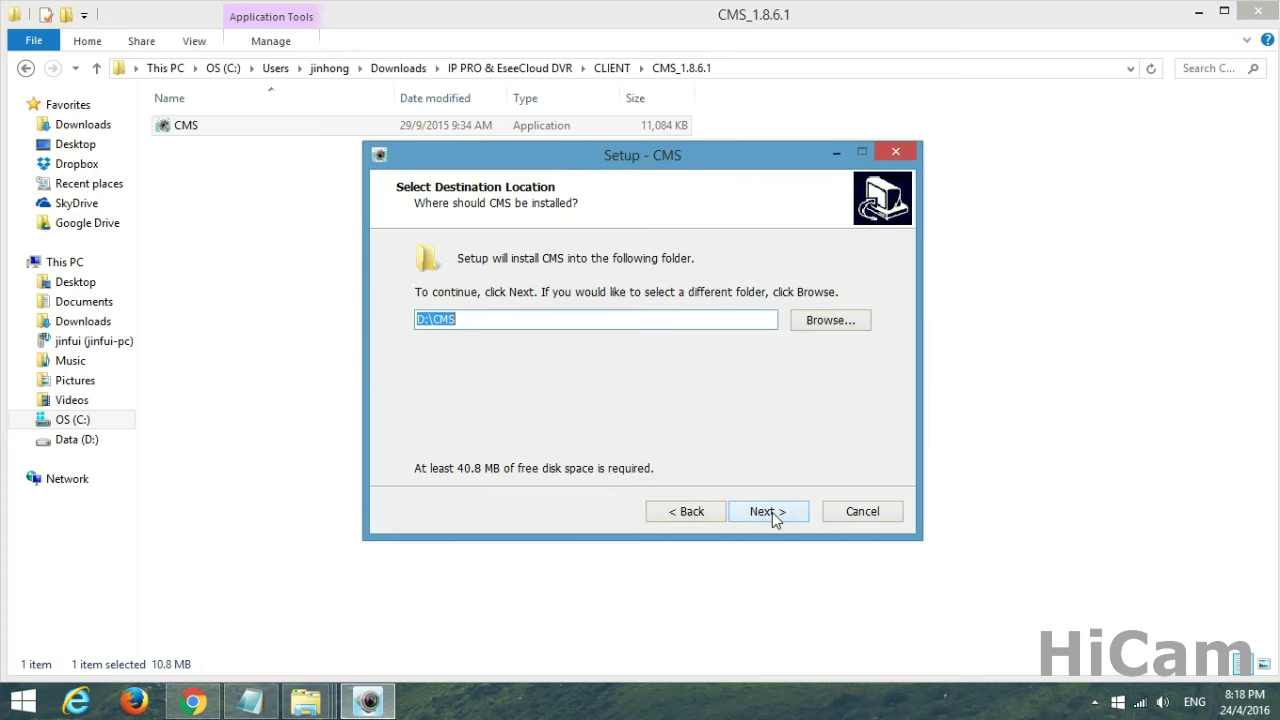
{"action": "left_click", "coordinate": [772, 512]}
{"action": "left_click", "coordinate": [772, 512]}
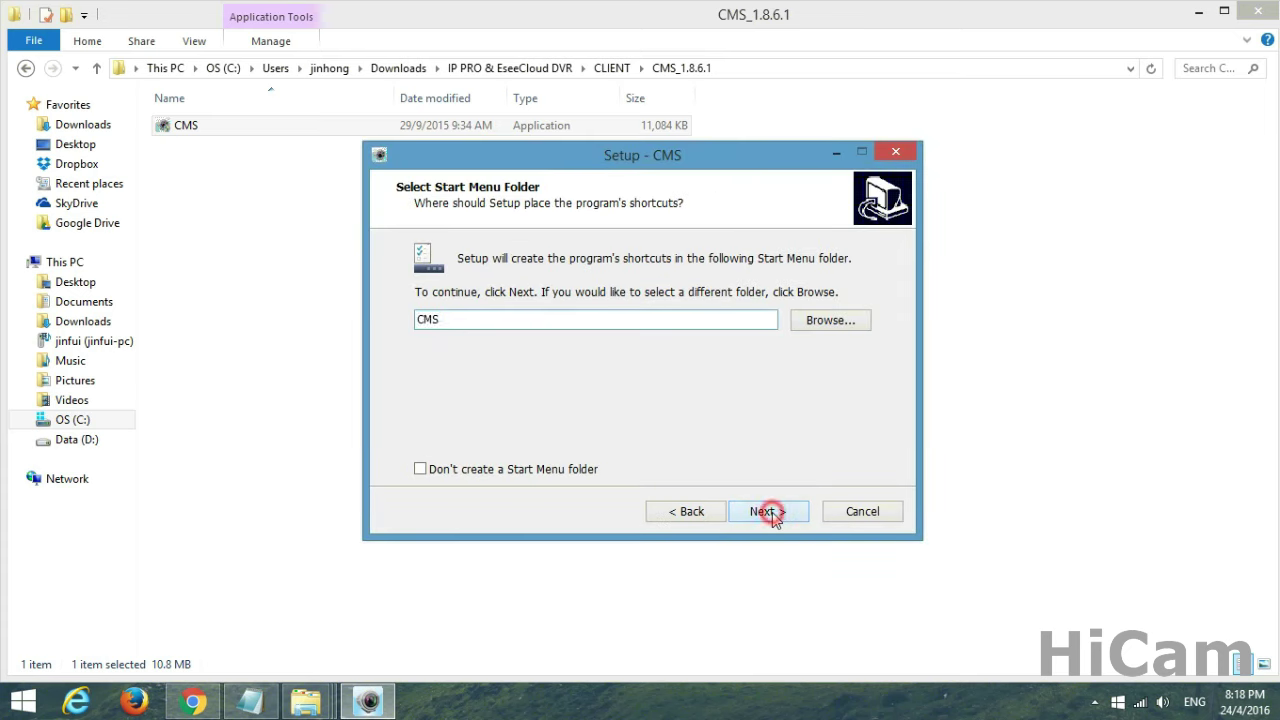
{"action": "left_click", "coordinate": [772, 512]}
{"action": "left_click", "coordinate": [772, 512]}
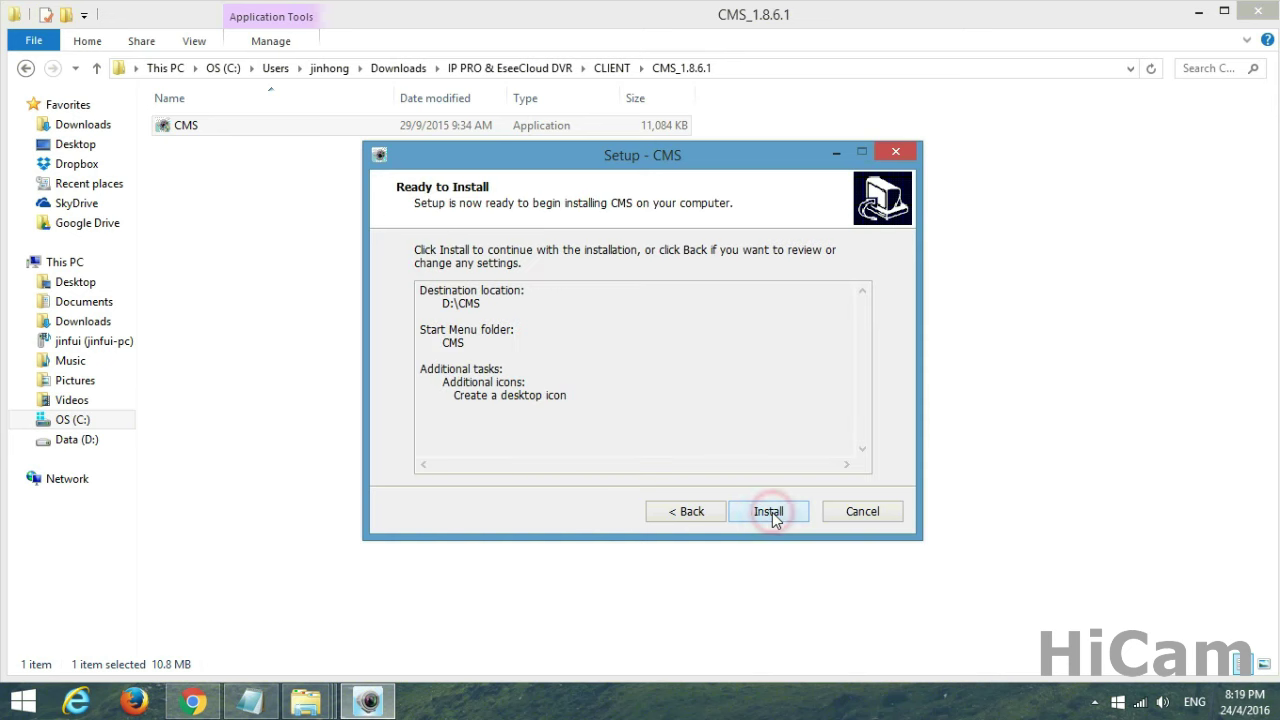
{"action": "left_click", "coordinate": [772, 512]}
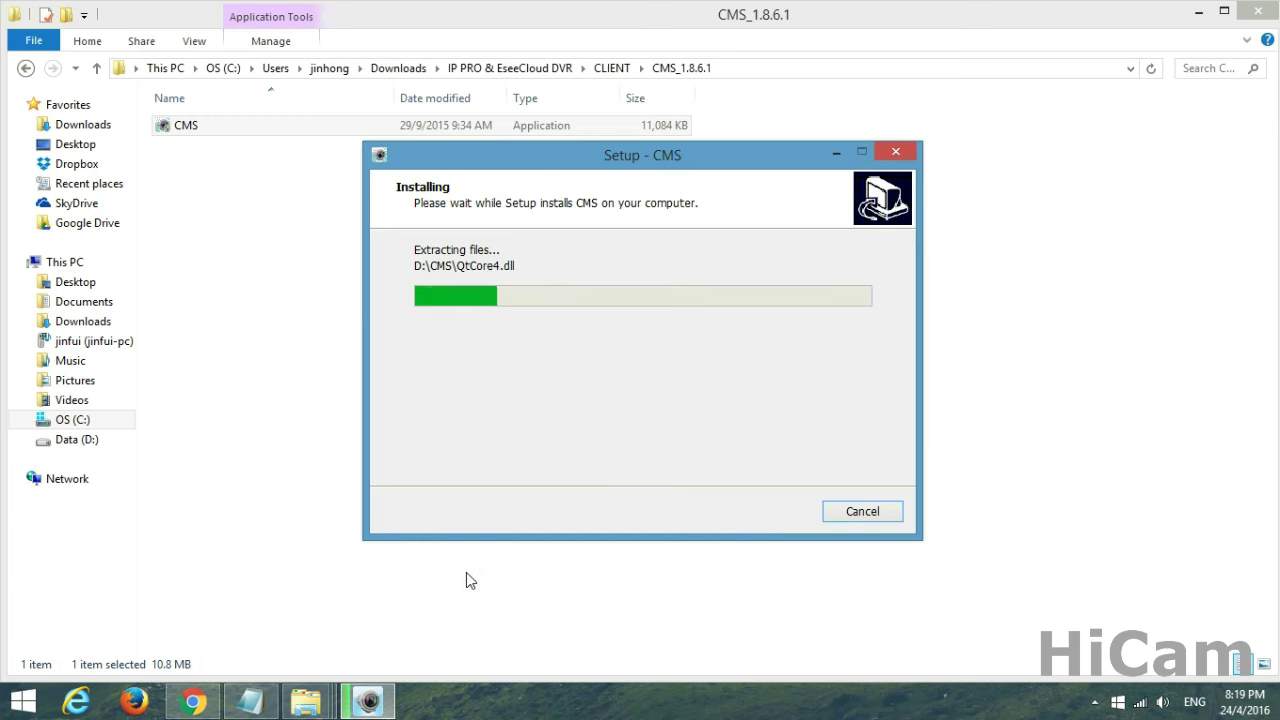
- Show the desktop and finish the CMS setup without launching the program
{"action": "key", "text": "super+d"}
{"action": "left_click", "coordinate": [986, 628]}
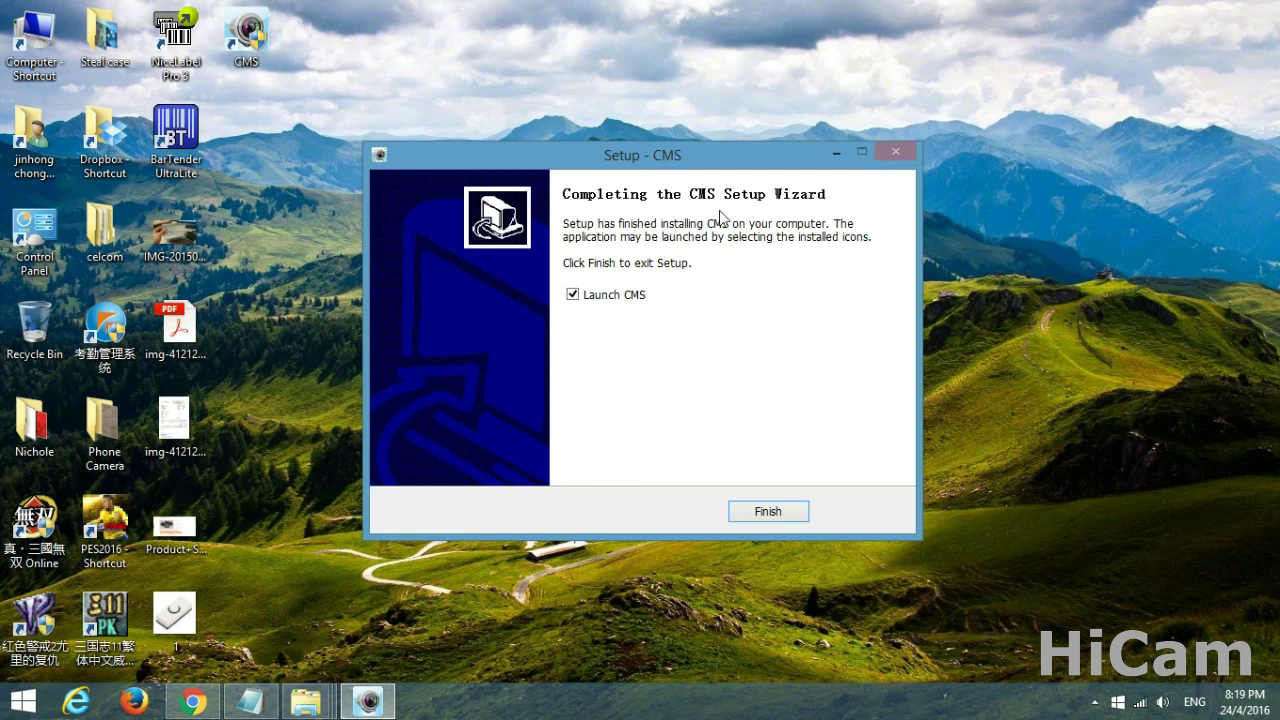
{"action": "left_click", "coordinate": [590, 295]}
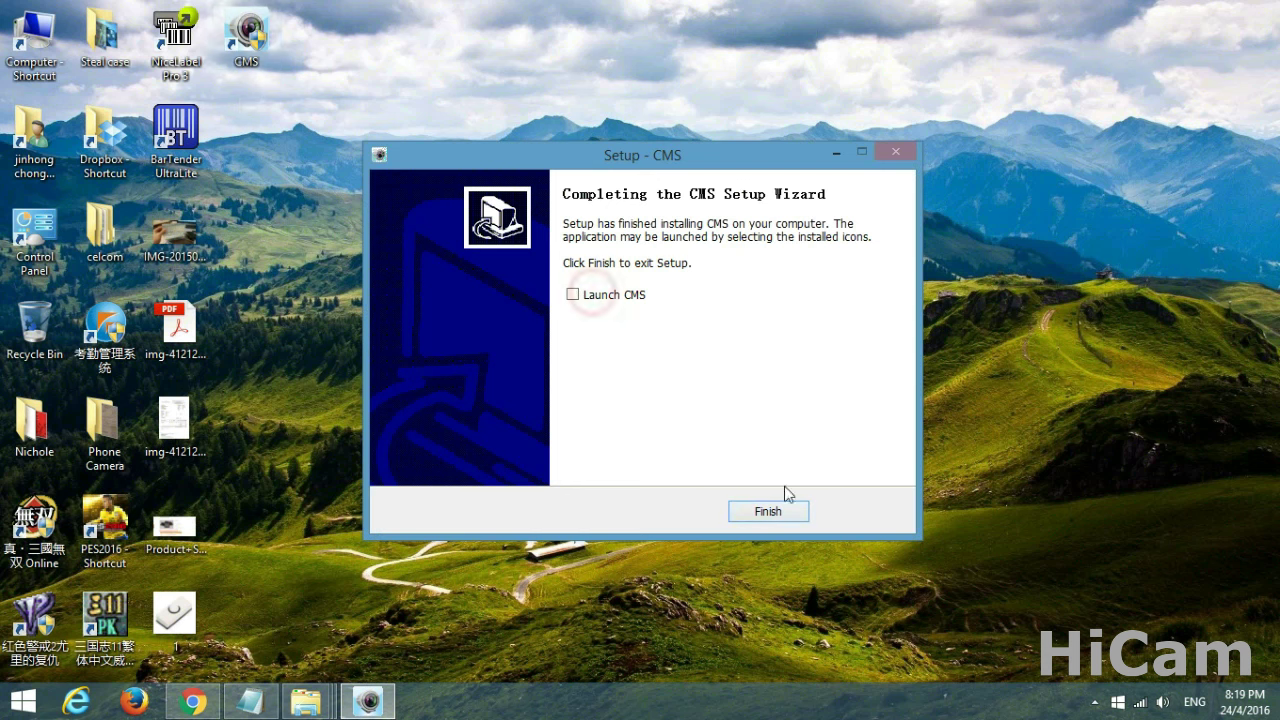
{"action": "left_click", "coordinate": [776, 511]}
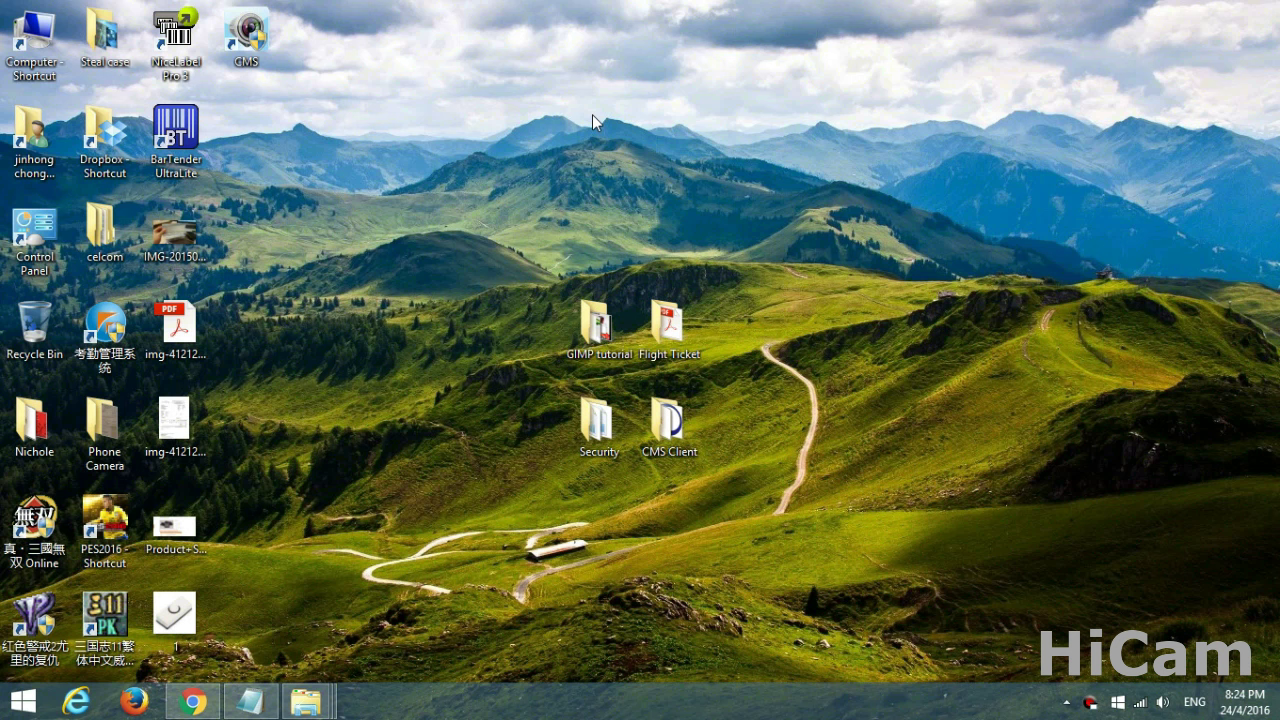
- Launch CMS from its desktop shortcut and cancel the automatic camera search
{"action": "double_click", "coordinate": [250, 40]}
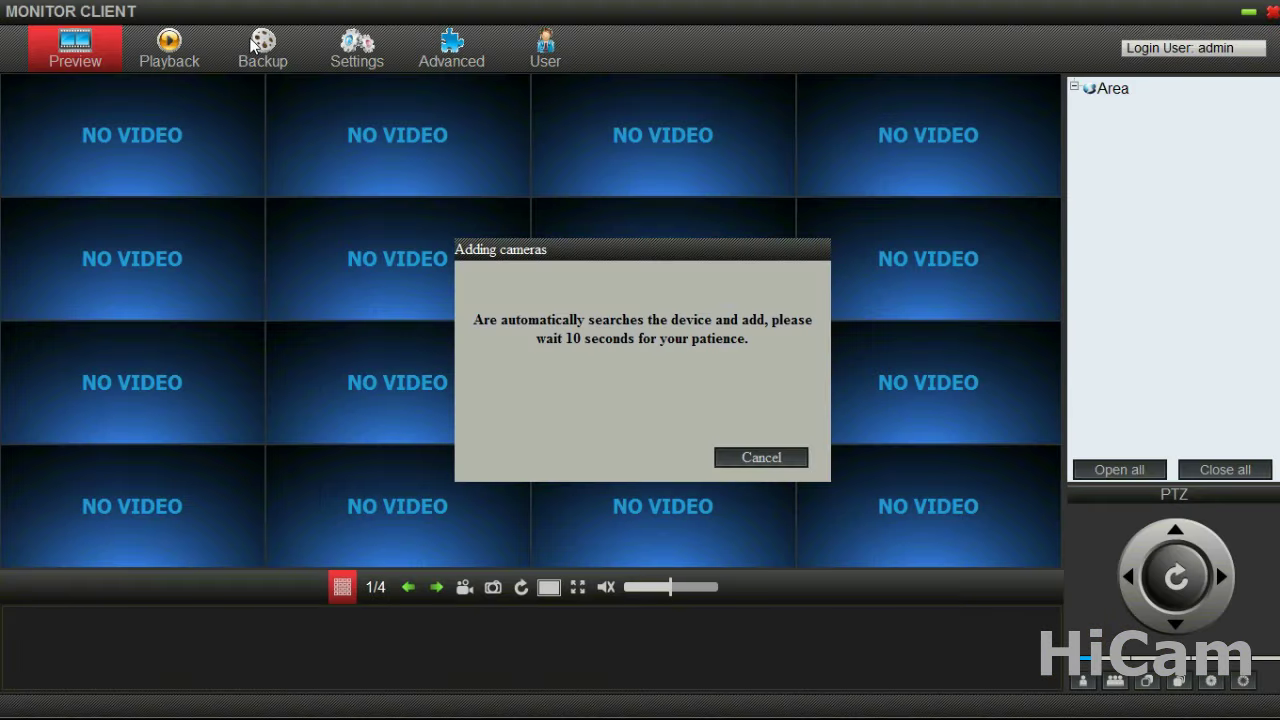
{"action": "left_click", "coordinate": [755, 460]}
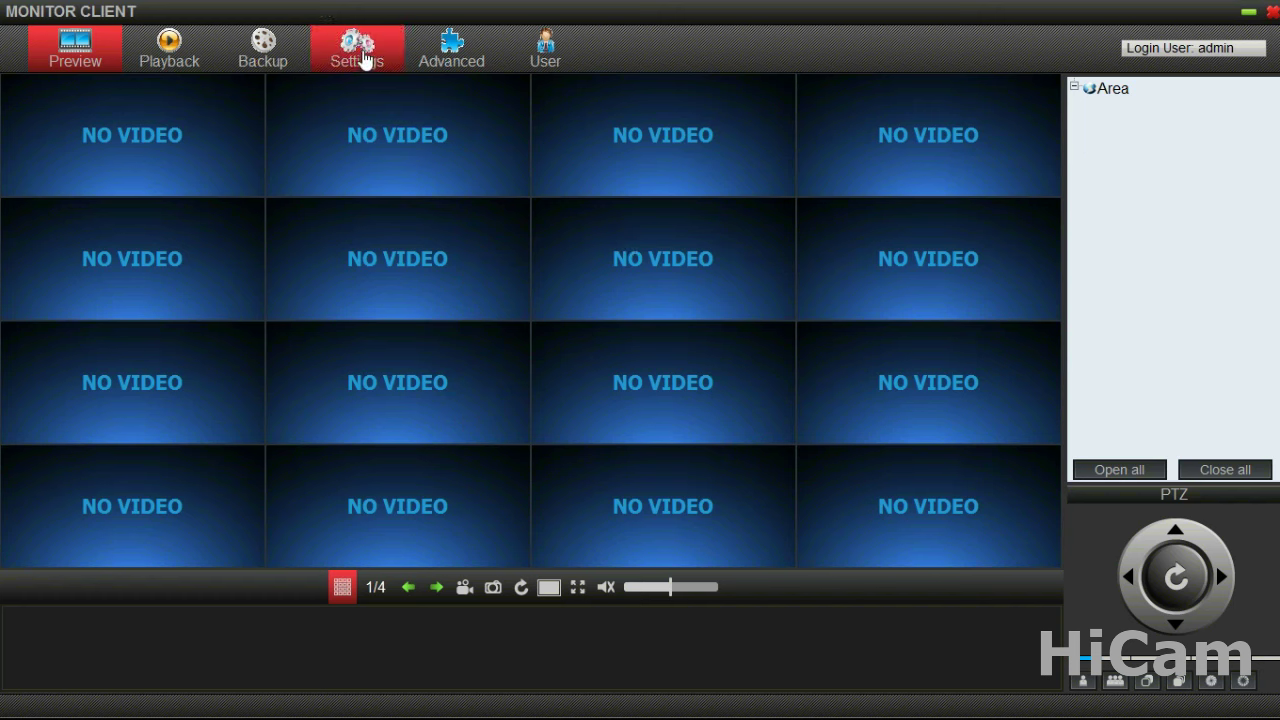
{"action": "left_click", "coordinate": [178, 62]}
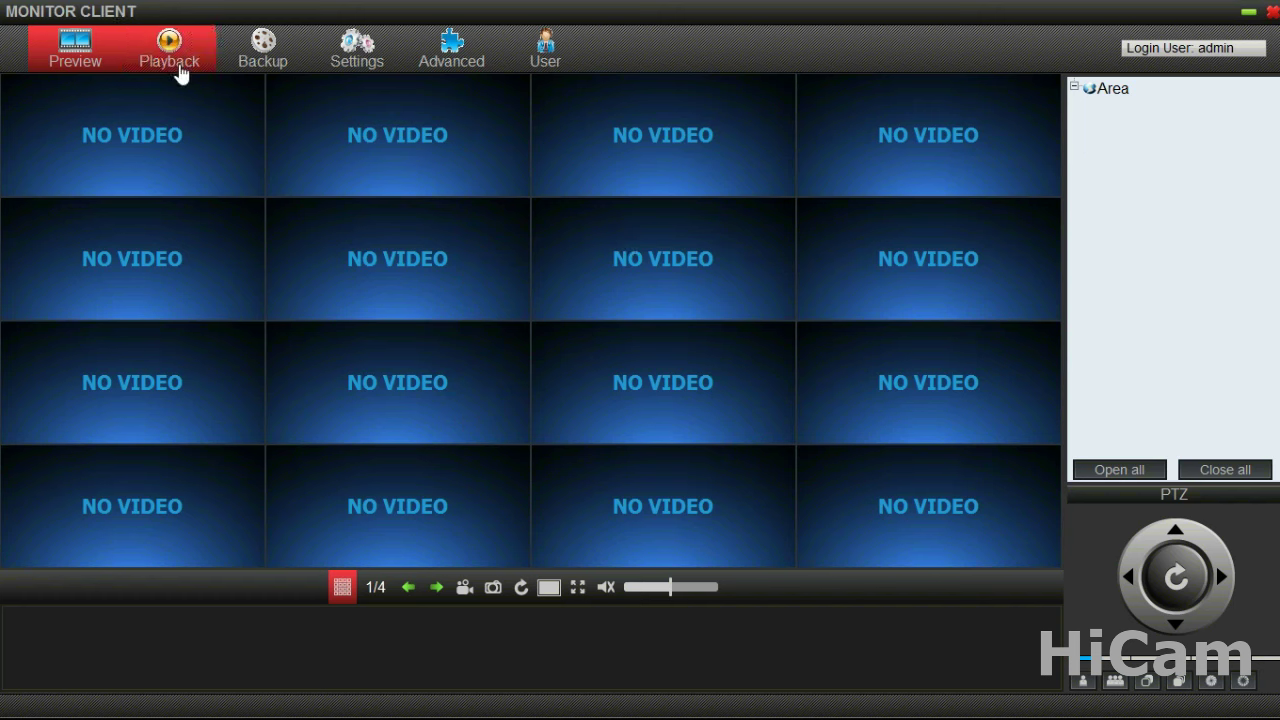
- In the device settings, add a DVR by ESee ID, entering its ID and password, the name myoffice and 8 channels
{"action": "left_click", "coordinate": [386, 58]}
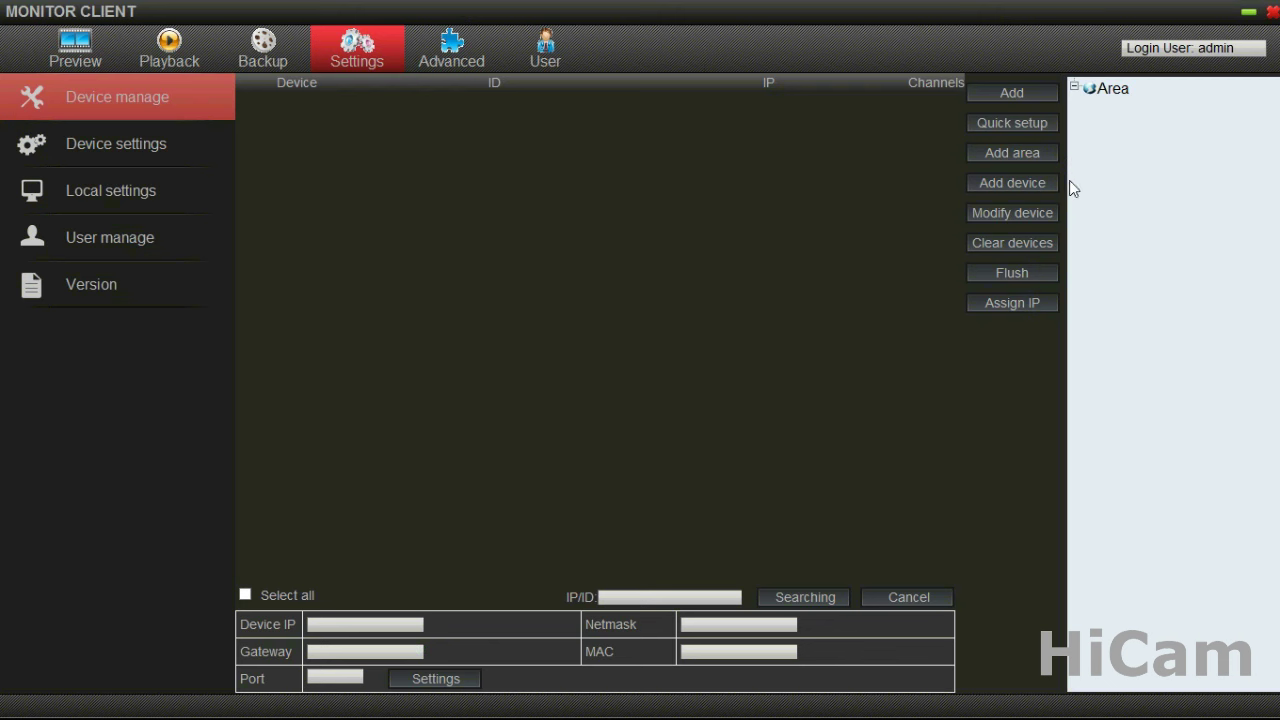
{"action": "left_click", "coordinate": [1033, 183]}
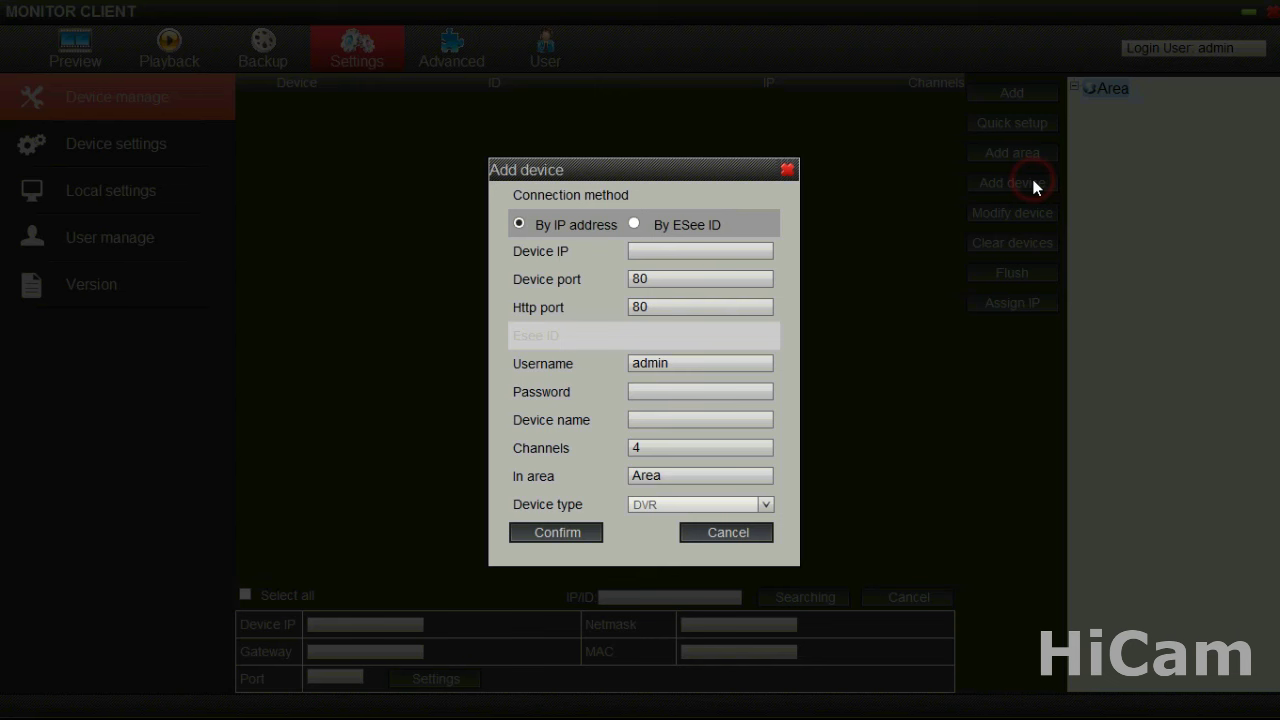
{"action": "left_click", "coordinate": [636, 224]}
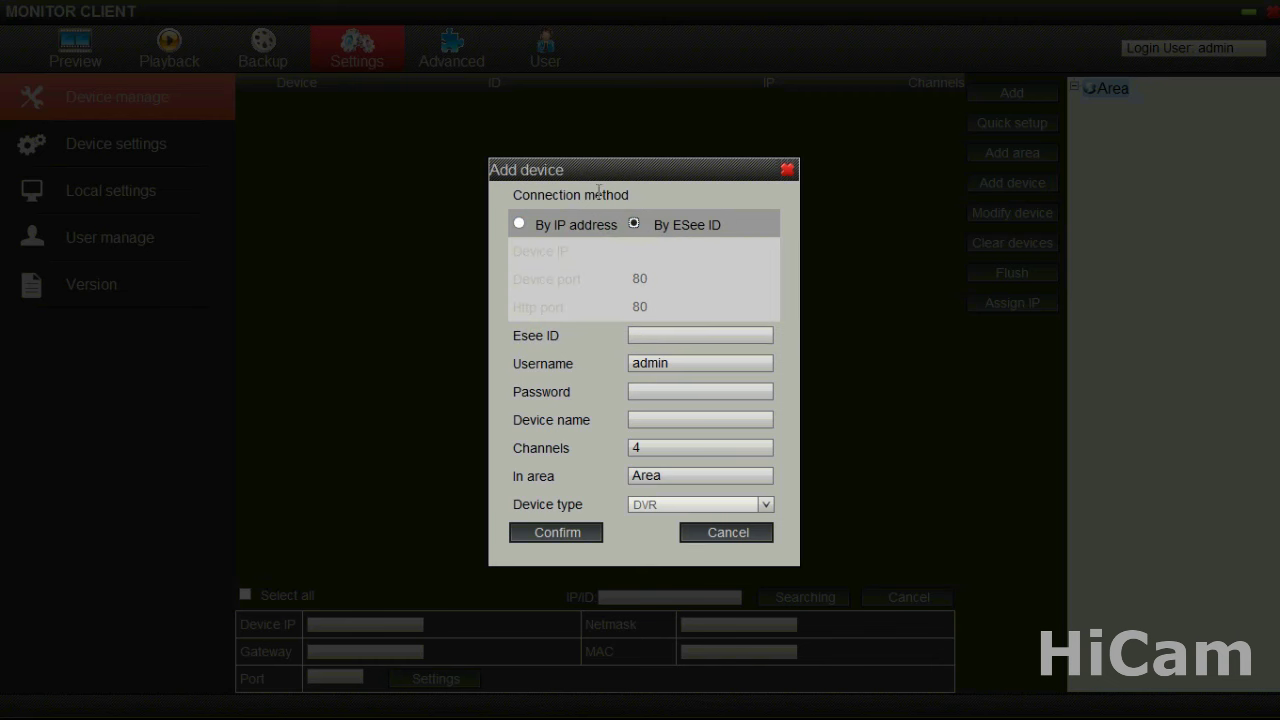
{"action": "left_click", "coordinate": [680, 337]}
{"action": "left_click", "coordinate": [683, 389]}
{"action": "type", "text": "***"}
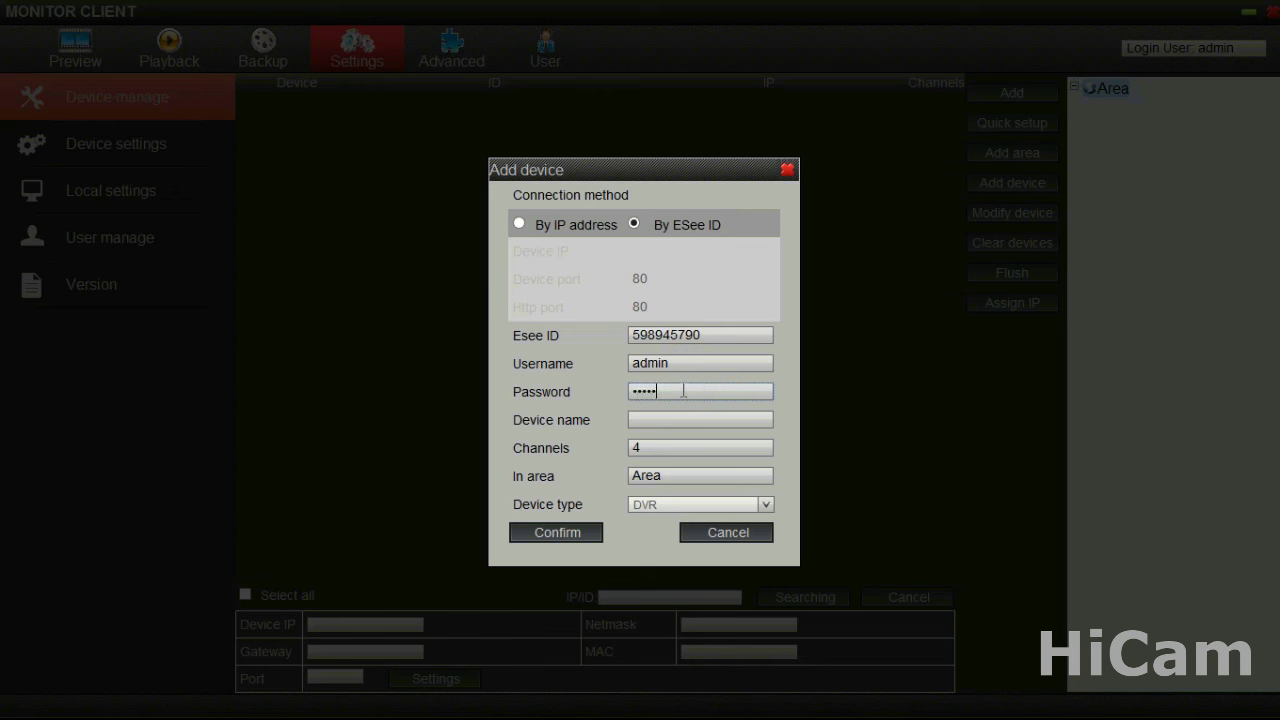
{"action": "left_click", "coordinate": [670, 419]}
{"action": "double_click", "coordinate": [661, 450]}
{"action": "left_click", "coordinate": [560, 538]}
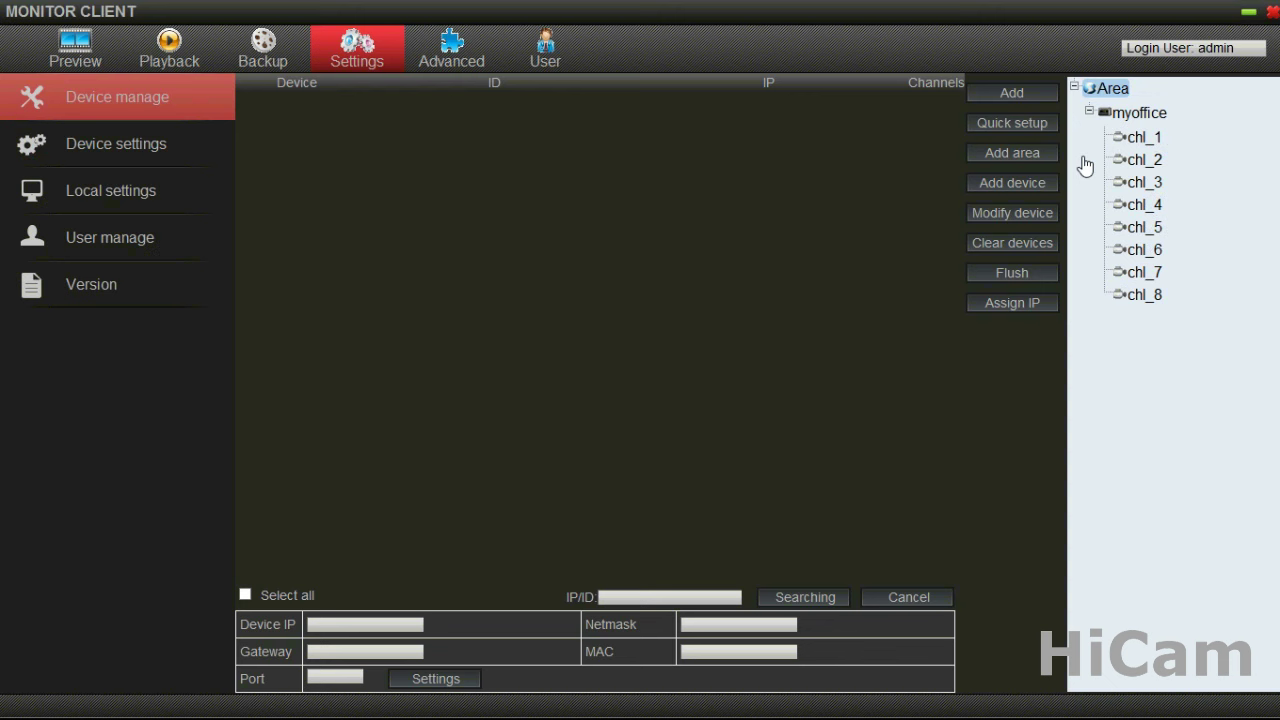
- Preview the live video of all myoffice channels, then close them
{"action": "left_click", "coordinate": [112, 59]}
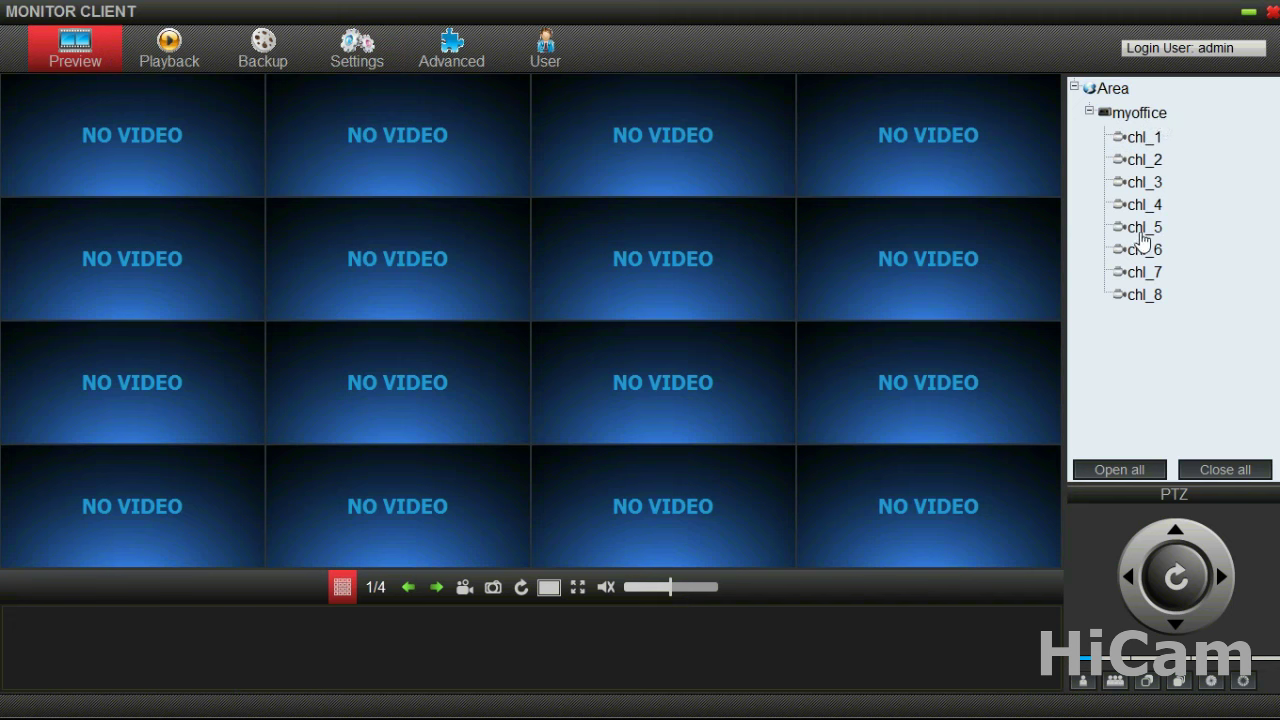
{"action": "left_click", "coordinate": [200, 170]}
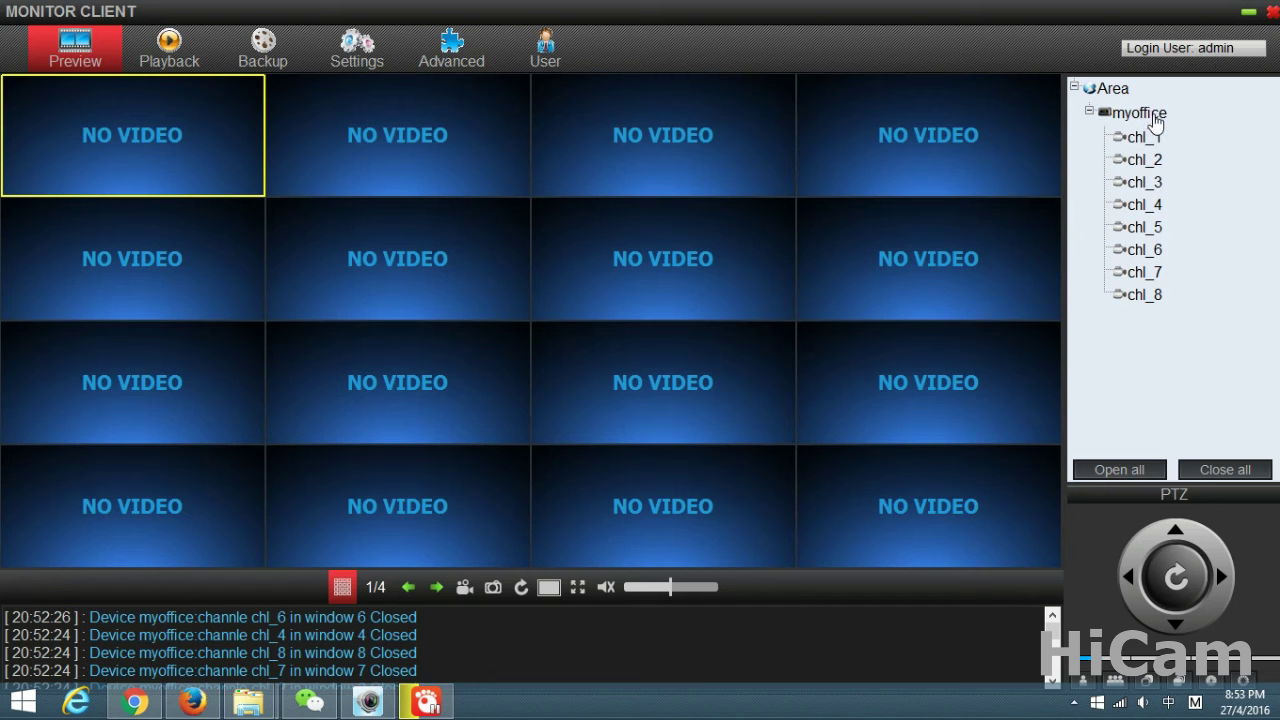
{"action": "double_click", "coordinate": [1153, 116]}
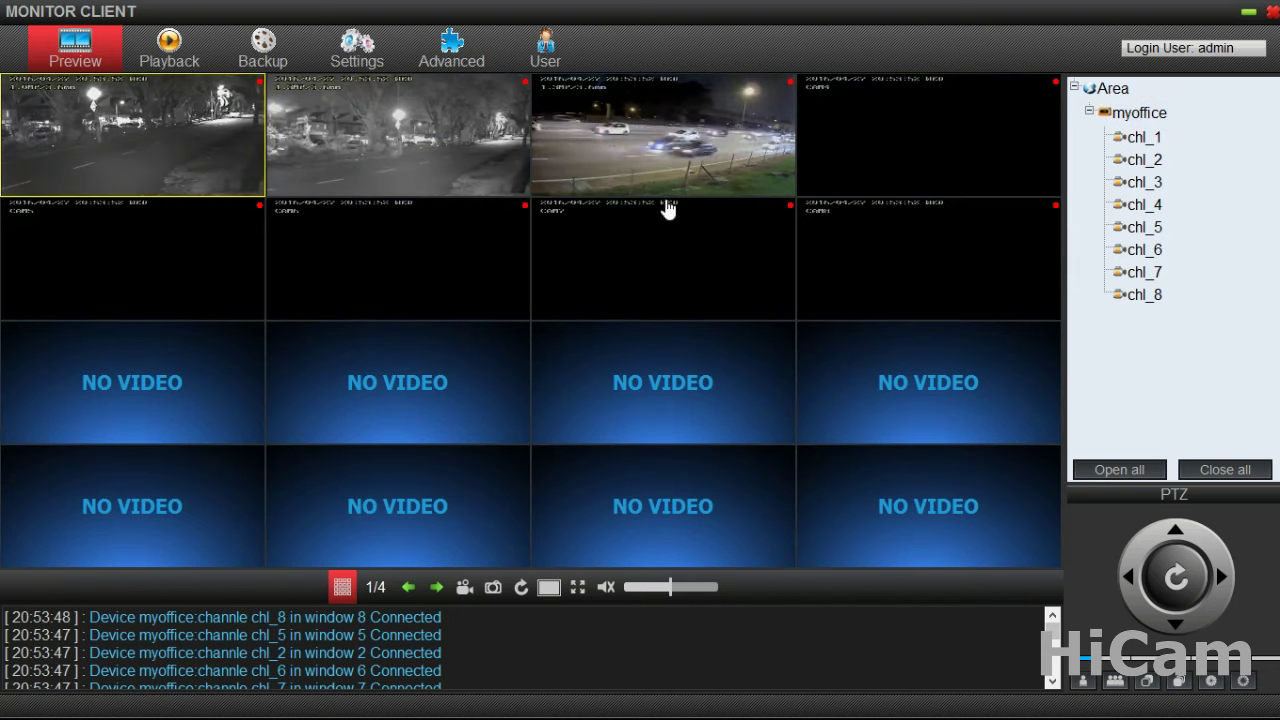
{"action": "double_click", "coordinate": [1147, 116]}
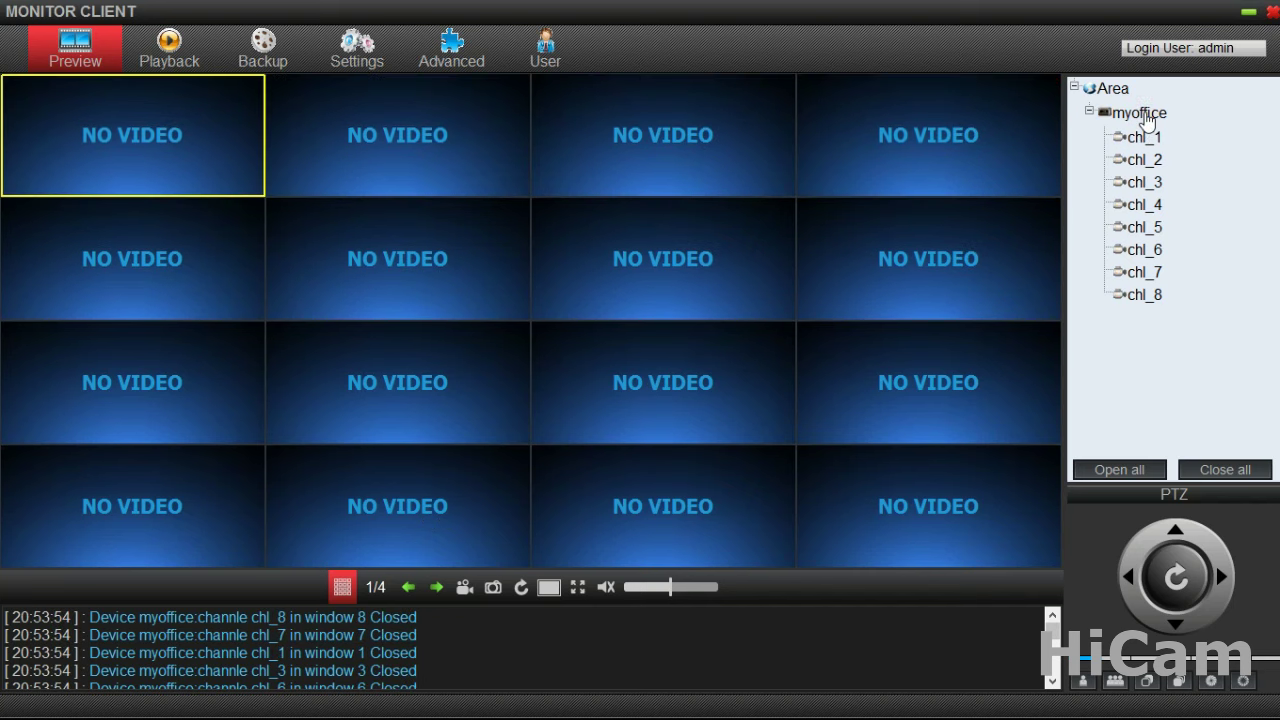
- Open the live video of all myoffice channels and view it in the four-window, eight-window and 49-window layouts
{"action": "double_click", "coordinate": [1147, 116]}
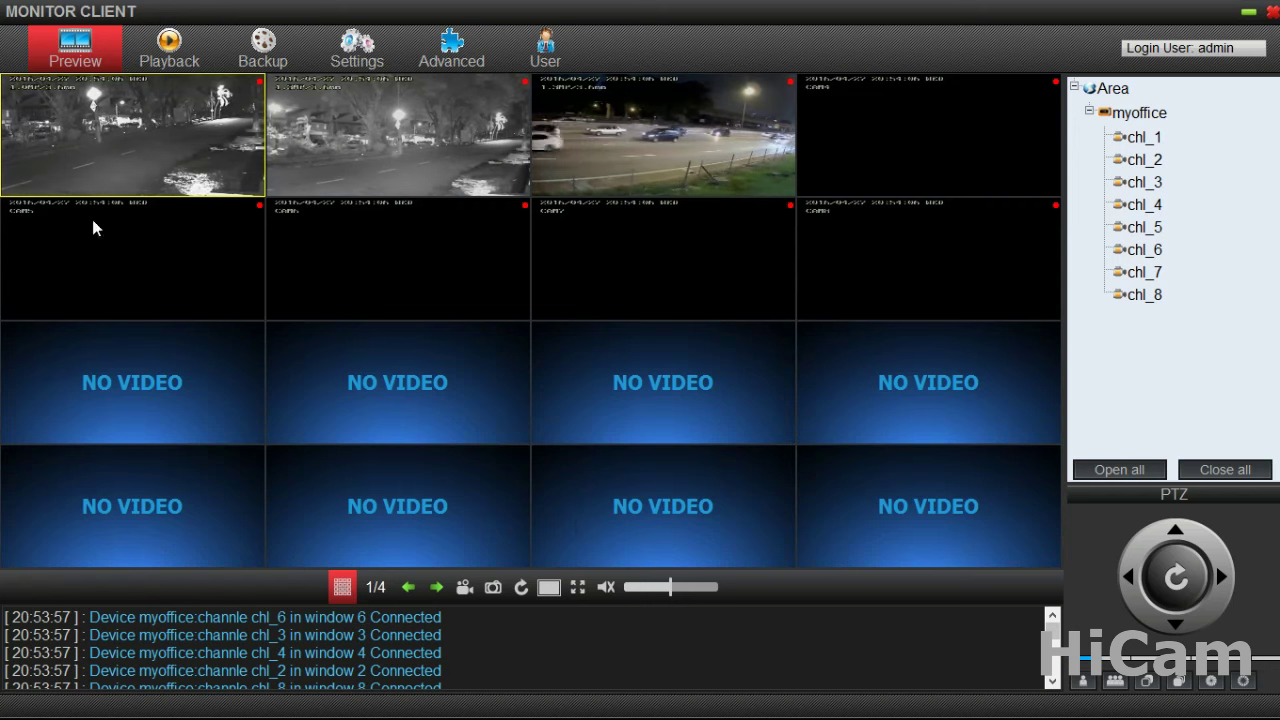
{"action": "left_click", "coordinate": [342, 588]}
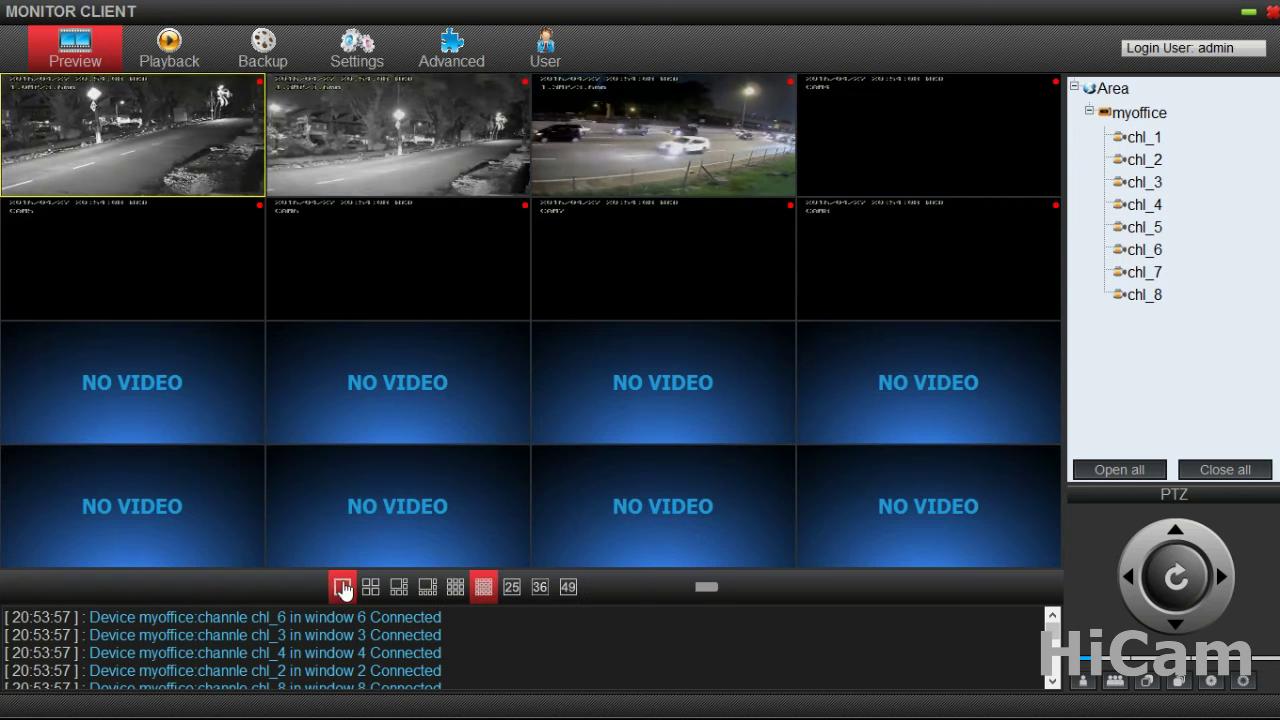
{"action": "left_click", "coordinate": [370, 588]}
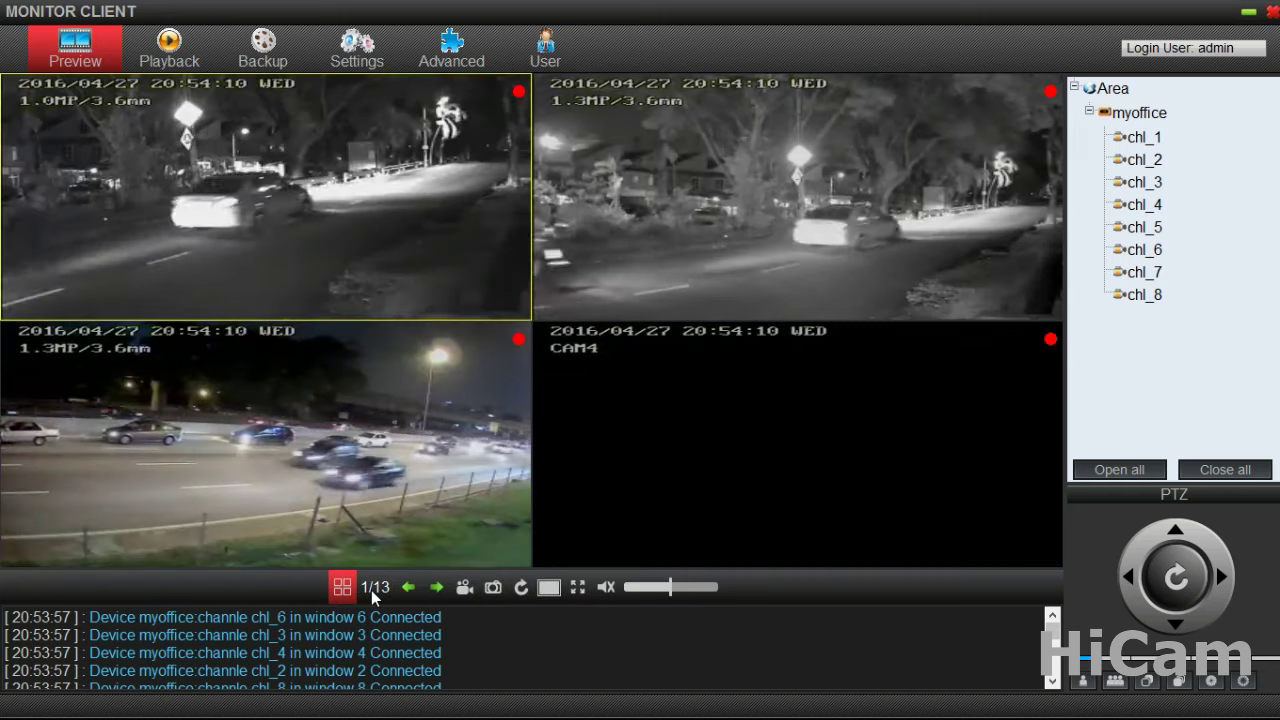
{"action": "left_click", "coordinate": [342, 588]}
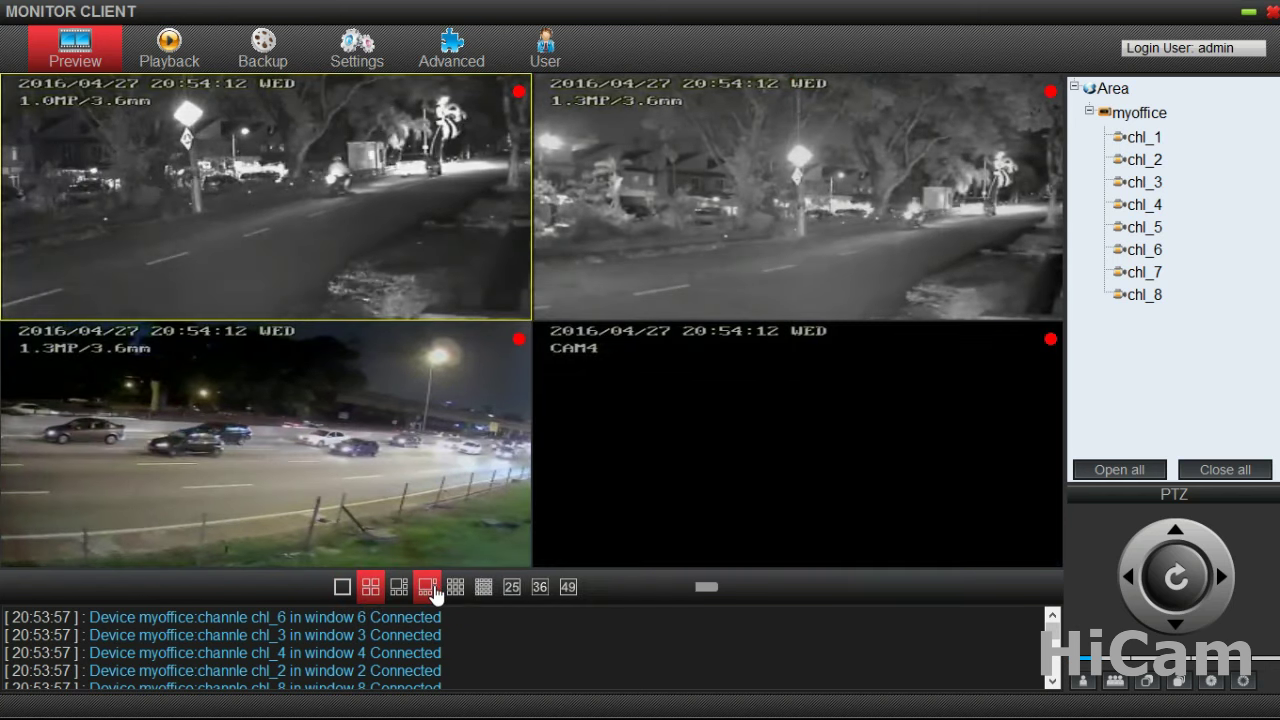
{"action": "left_click", "coordinate": [427, 587]}
{"action": "left_click", "coordinate": [342, 588]}
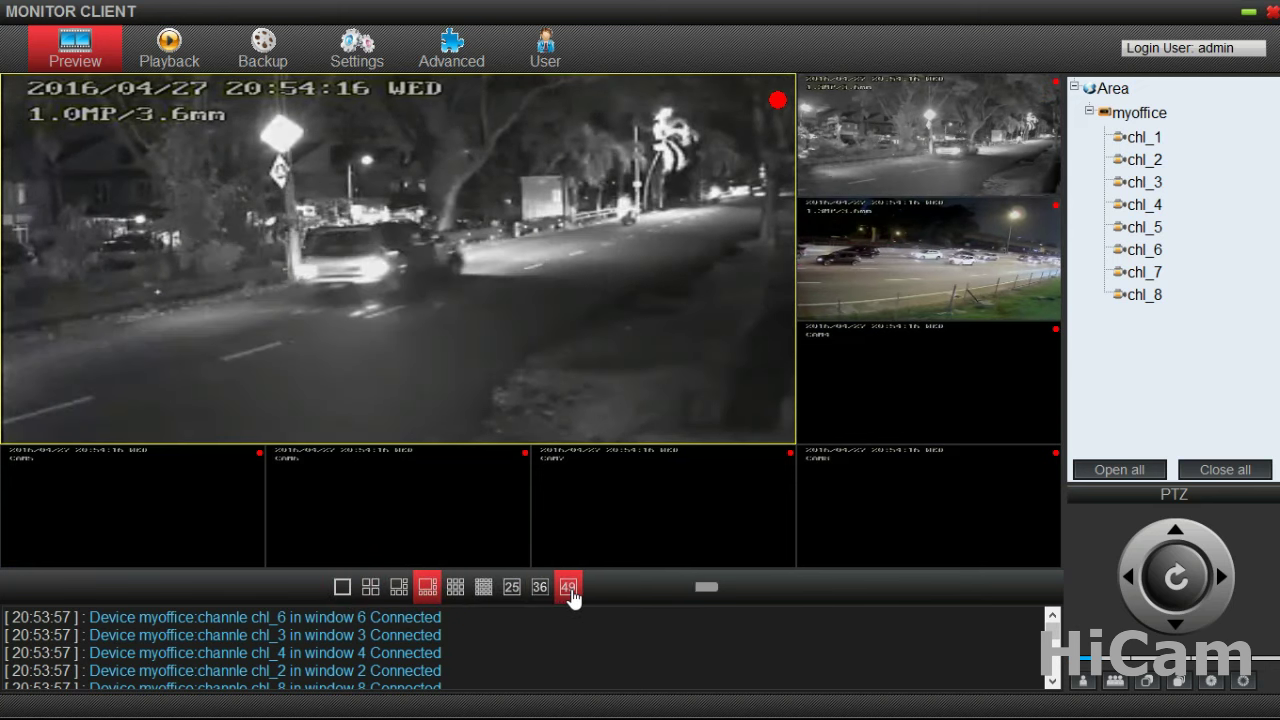
{"action": "left_click", "coordinate": [568, 588]}
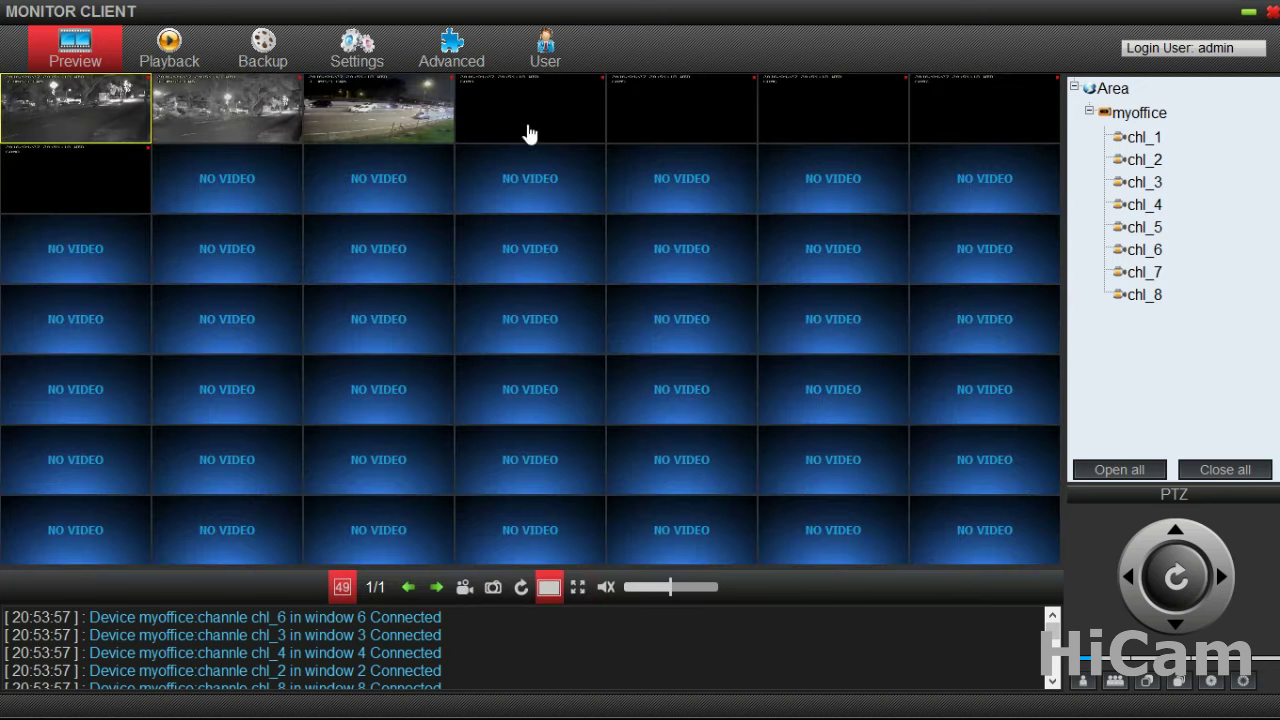
- Return to the four-window layout, page forward through the channel groups, and choose the nine-window layout
{"action": "left_click", "coordinate": [342, 587]}
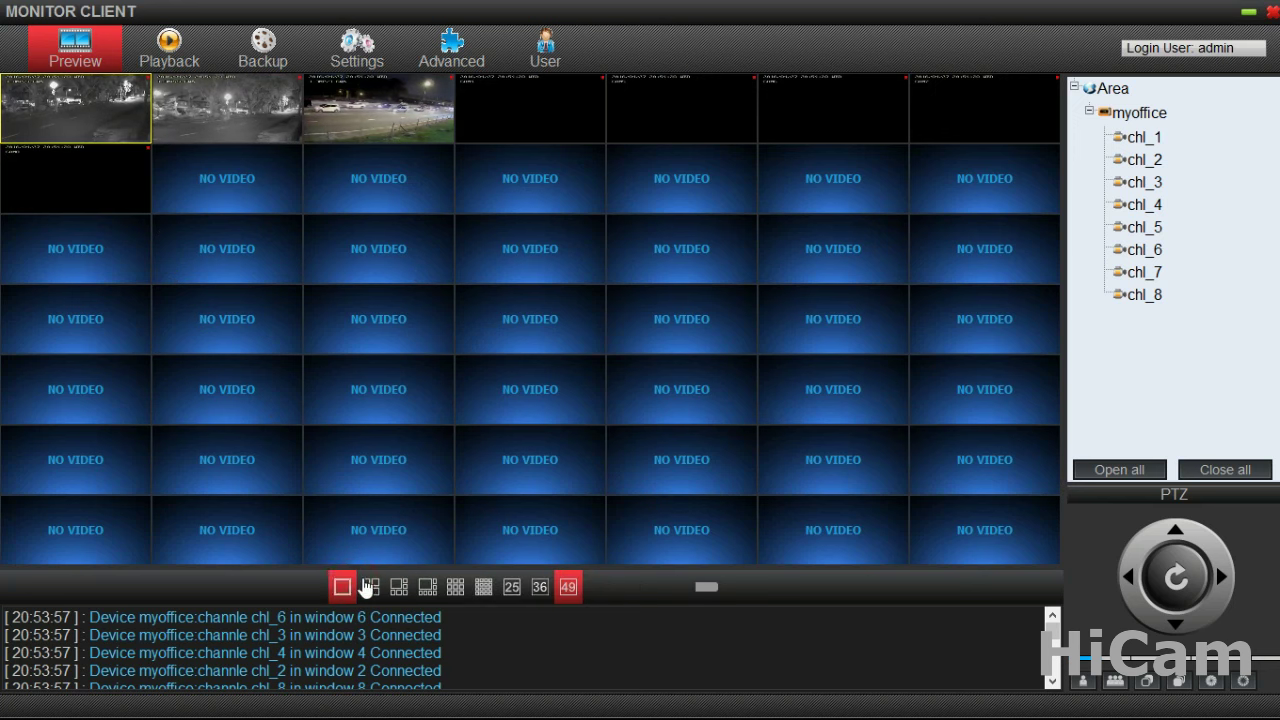
{"action": "left_click", "coordinate": [370, 587]}
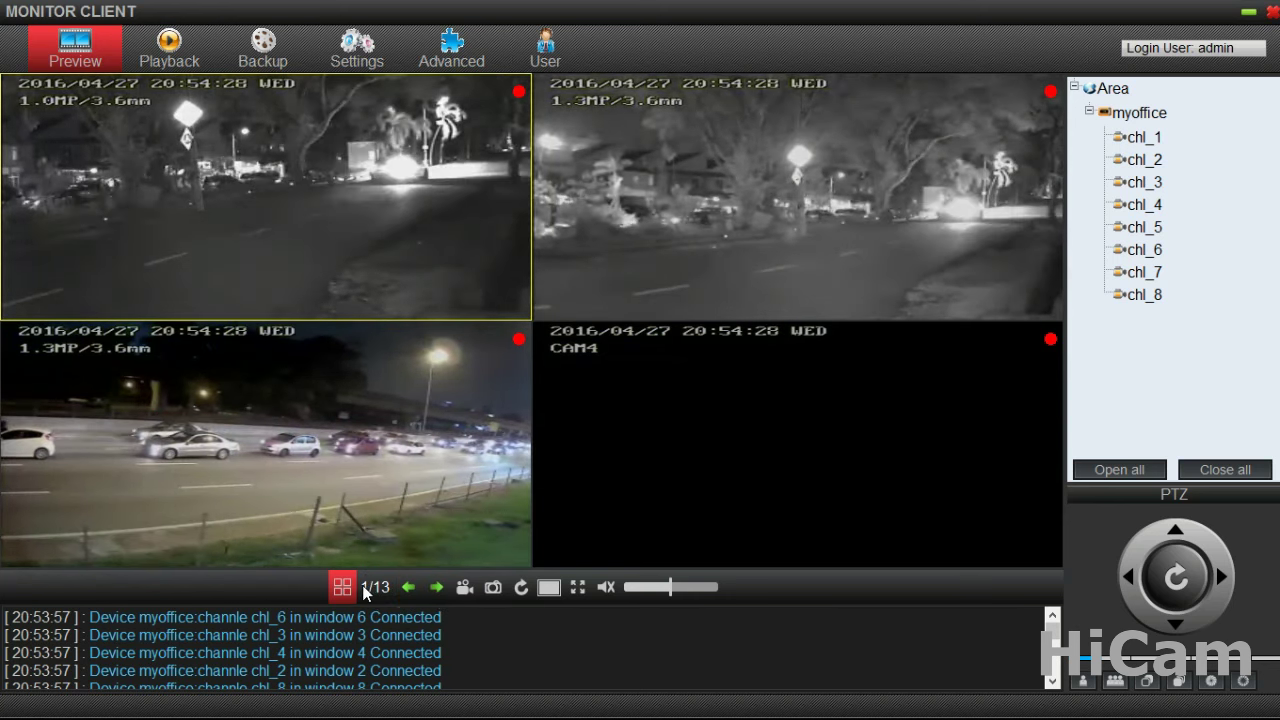
{"action": "left_click", "coordinate": [436, 587]}
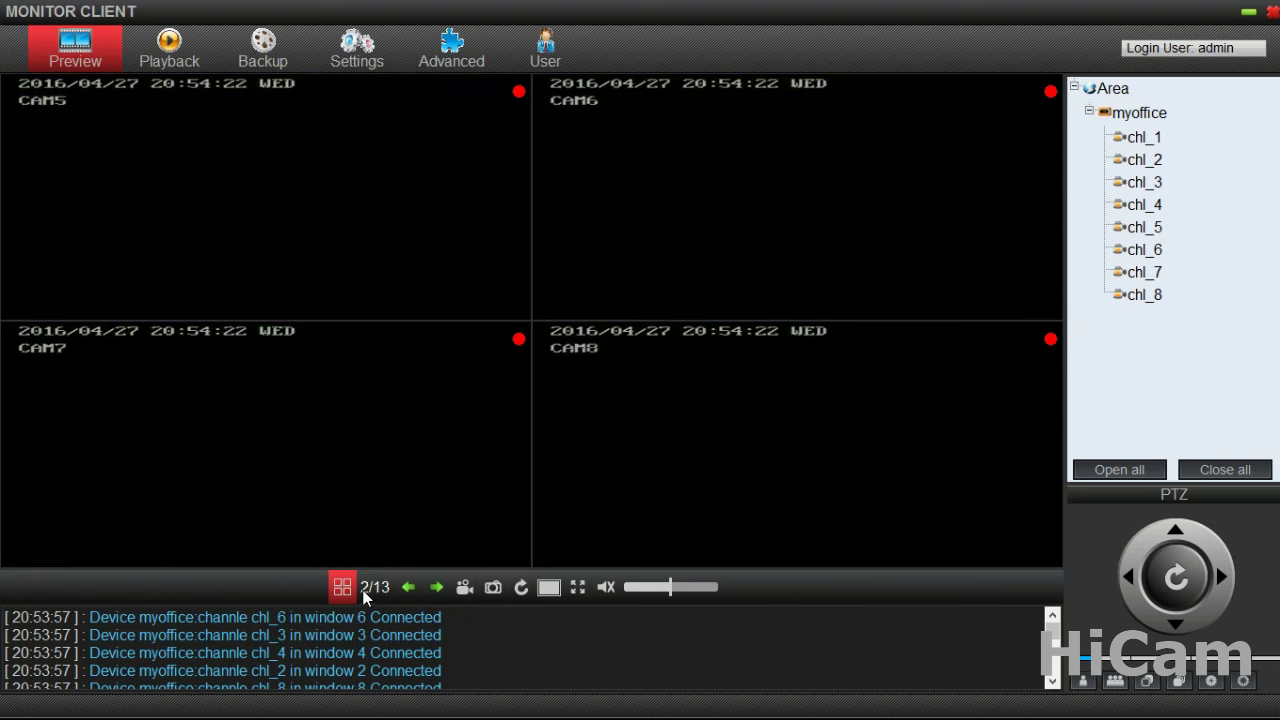
{"action": "left_click", "coordinate": [436, 587]}
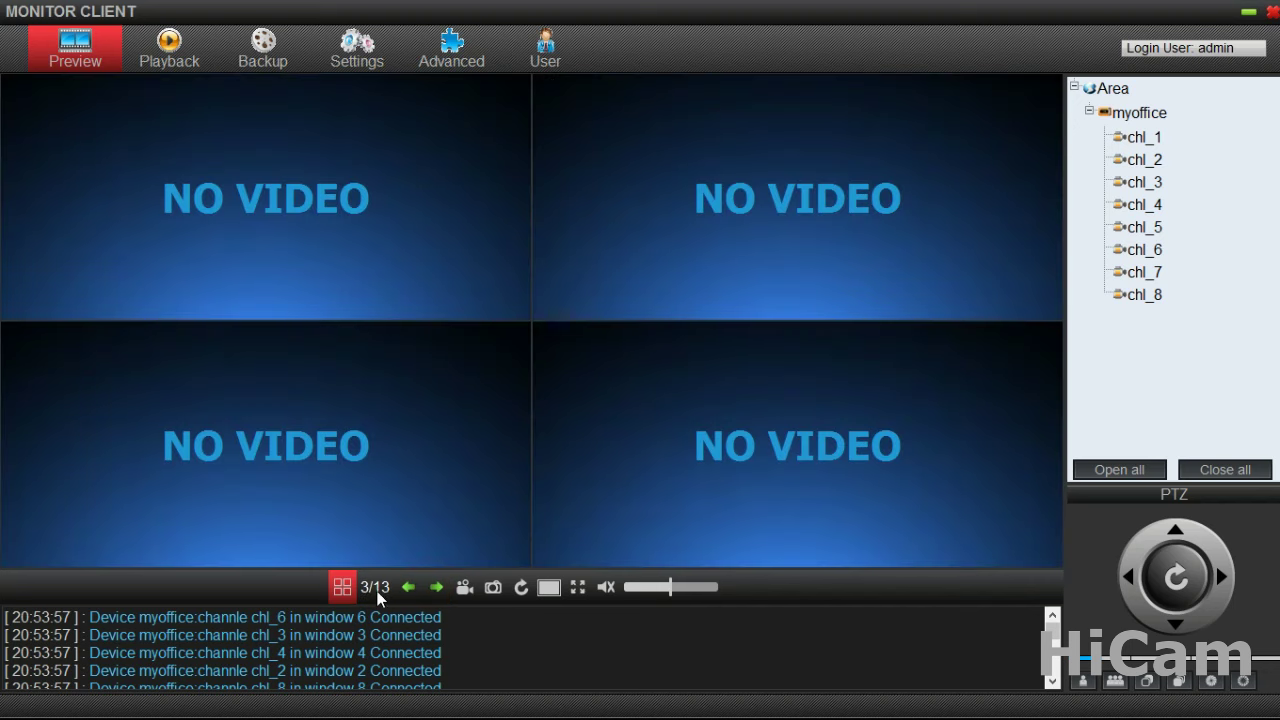
{"action": "left_click", "coordinate": [437, 588]}
{"action": "left_click", "coordinate": [437, 588]}
{"action": "left_click", "coordinate": [342, 587]}
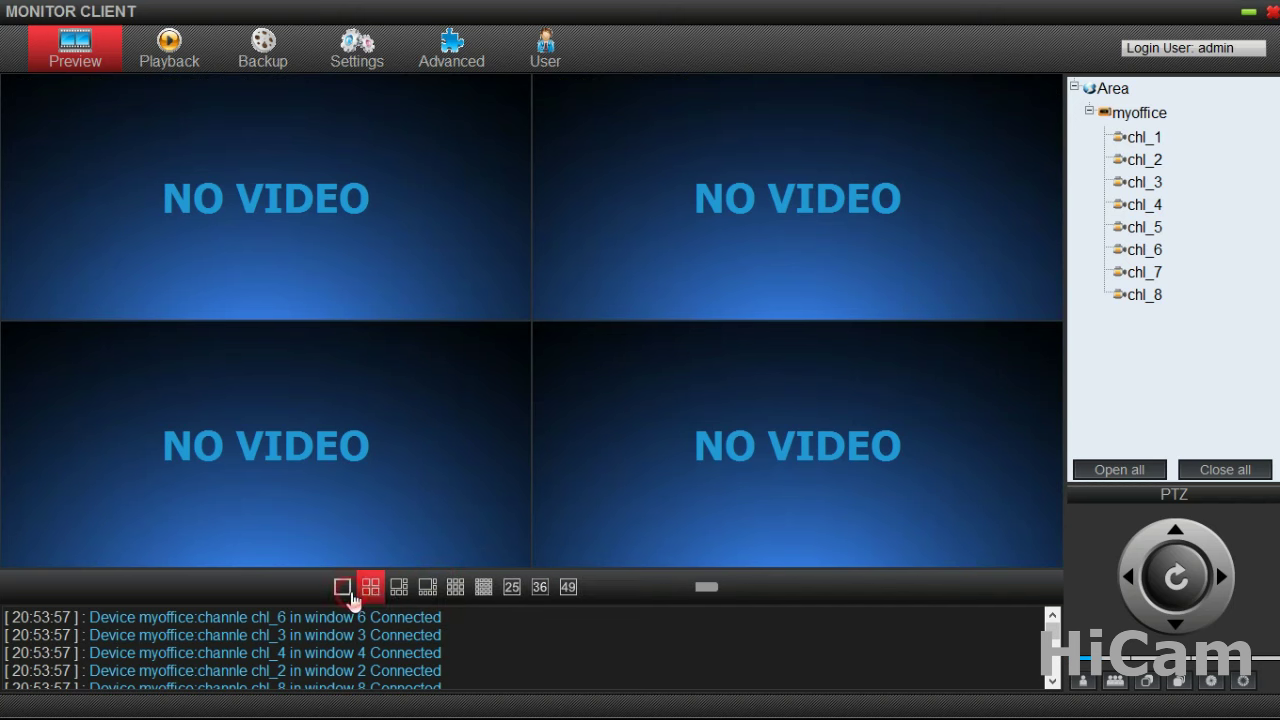
{"action": "left_click", "coordinate": [455, 587]}
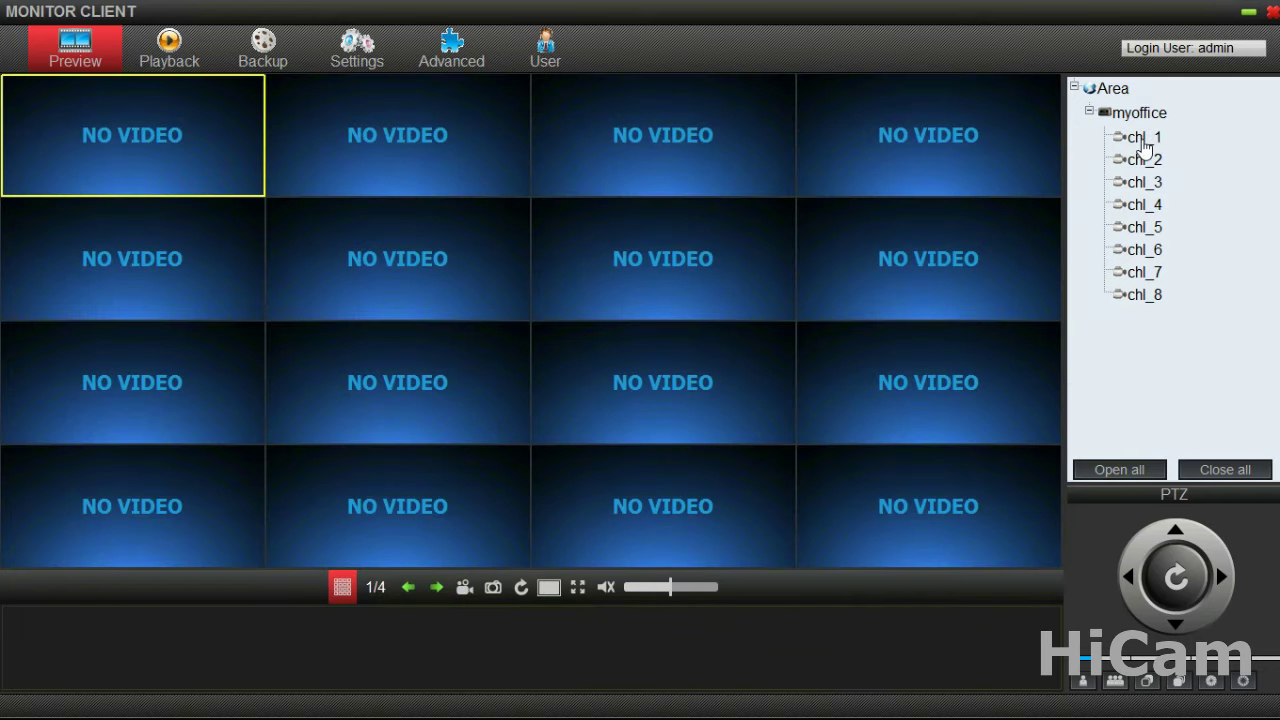
- Open the live video of chl_1, chl_2 and chl_3 one by one, then close each of them individually
{"action": "left_click", "coordinate": [1147, 138]}
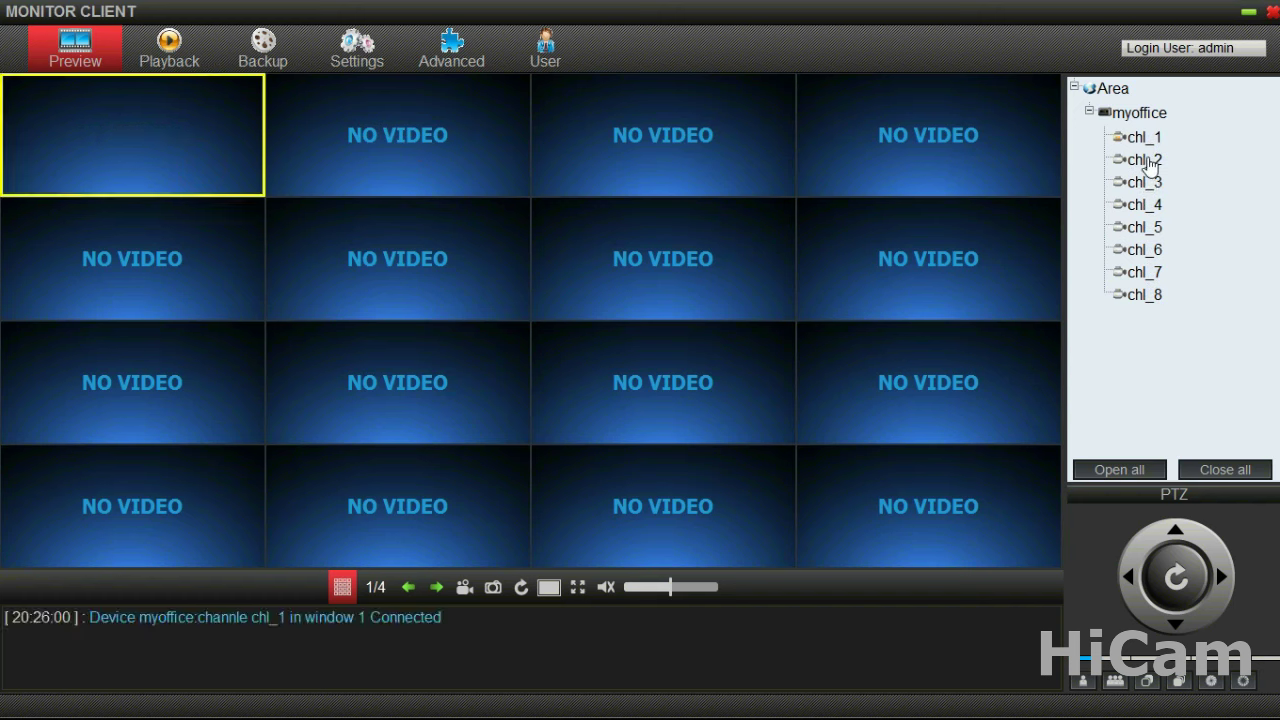
{"action": "left_click", "coordinate": [1147, 161]}
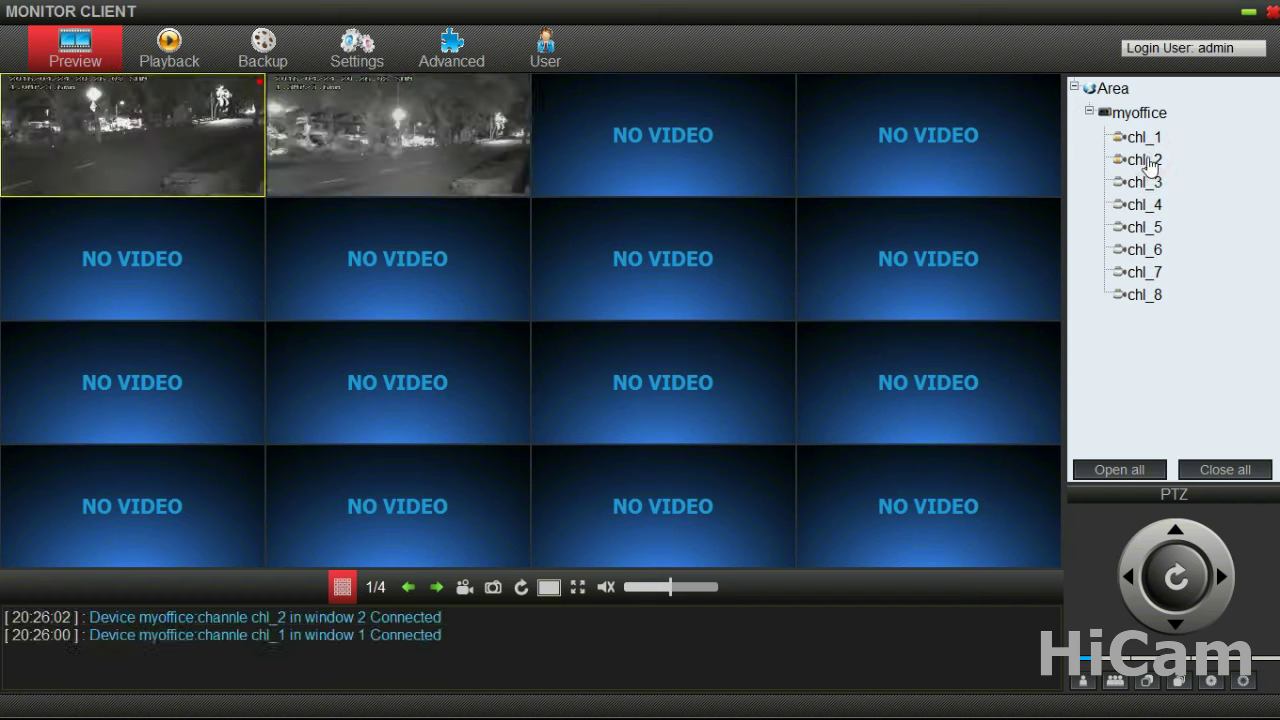
{"action": "left_click", "coordinate": [1148, 183]}
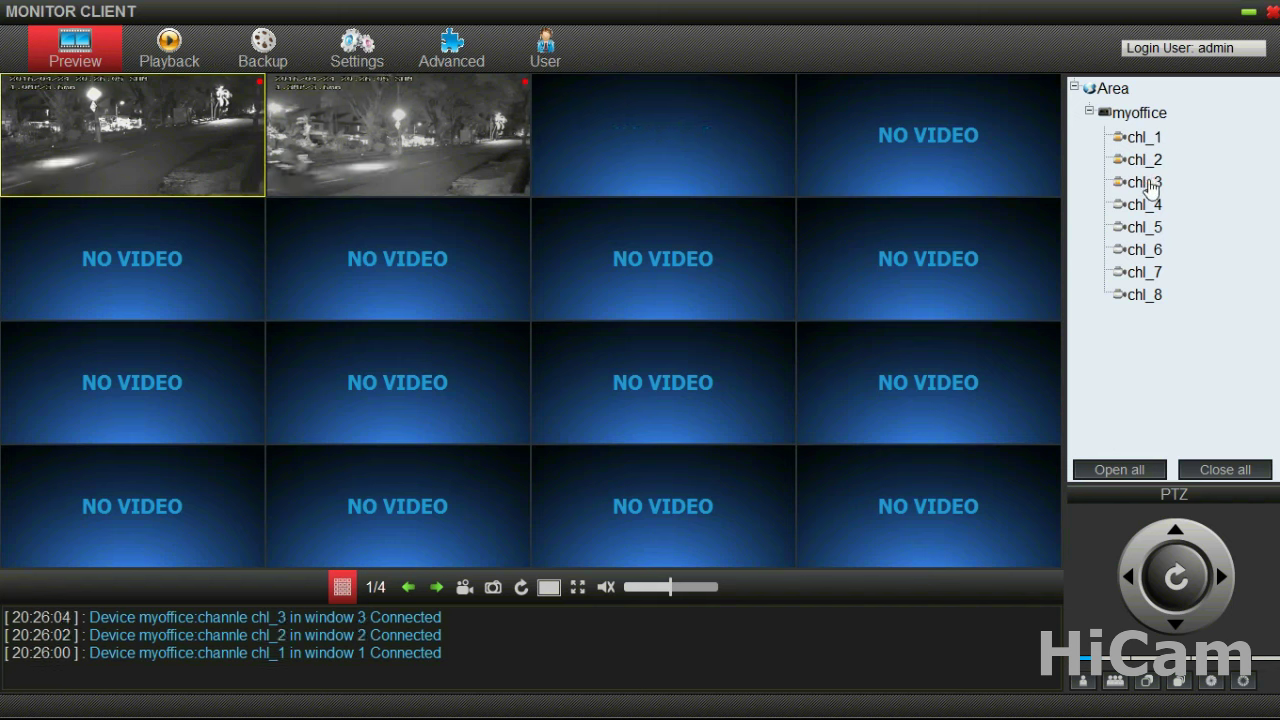
{"action": "left_click", "coordinate": [1143, 137]}
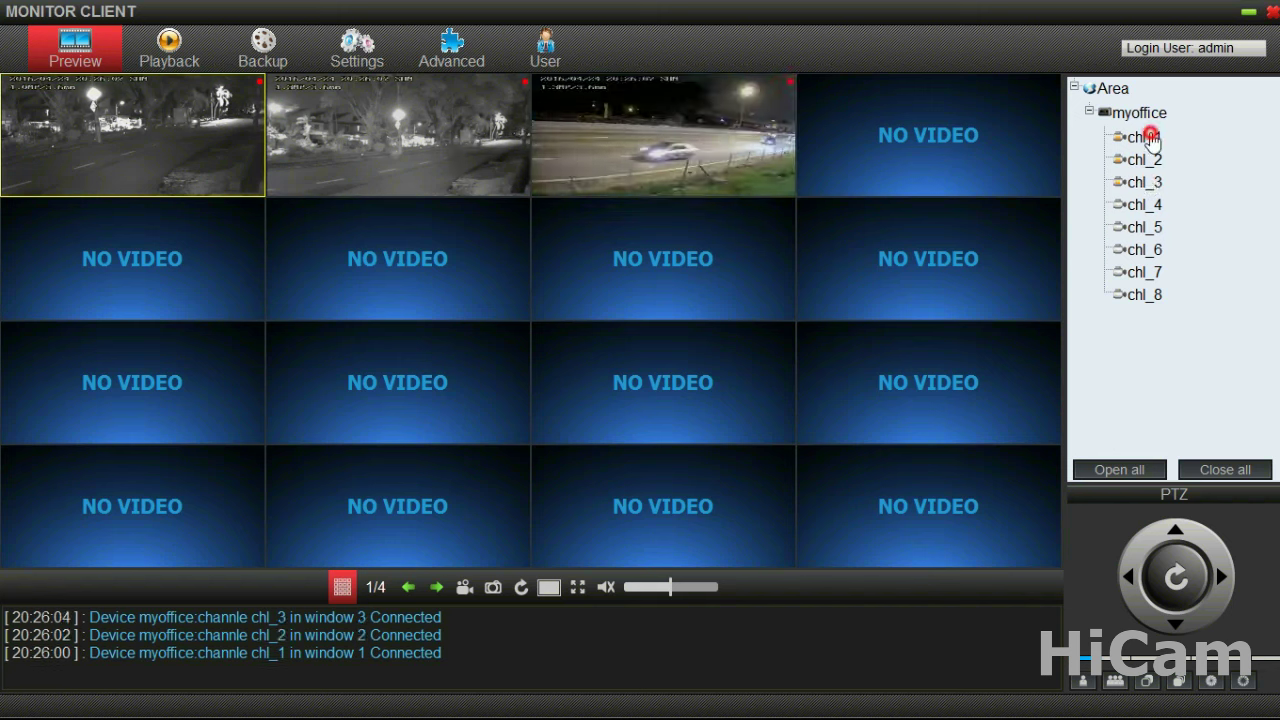
{"action": "left_click", "coordinate": [1145, 160]}
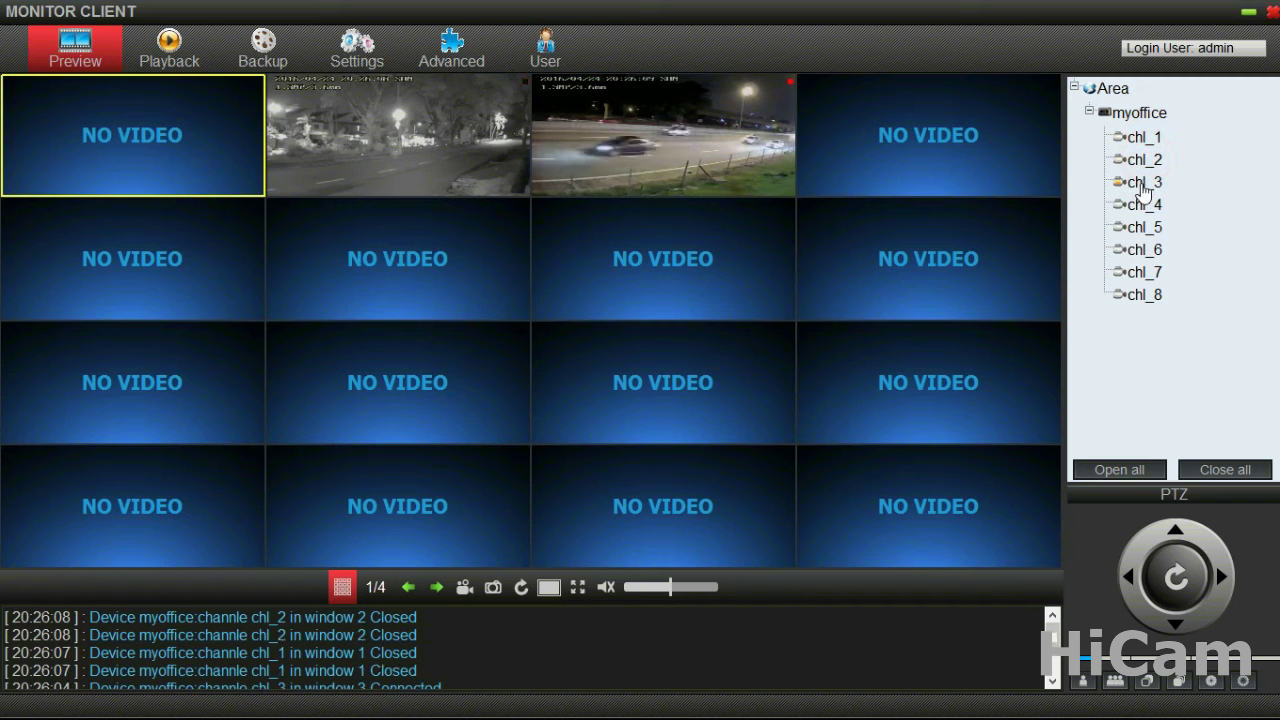
{"action": "left_click", "coordinate": [1144, 183]}
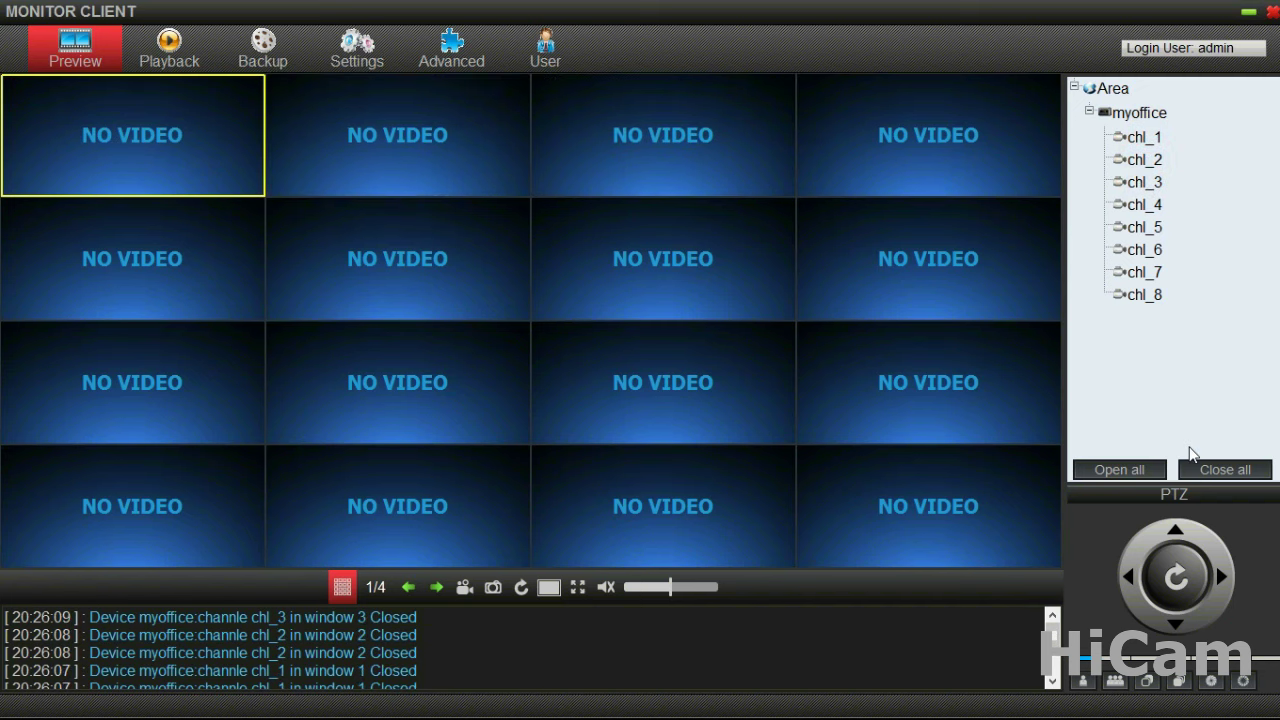
- Open the live video of all channels at once, then close them all together
{"action": "left_click", "coordinate": [1148, 471]}
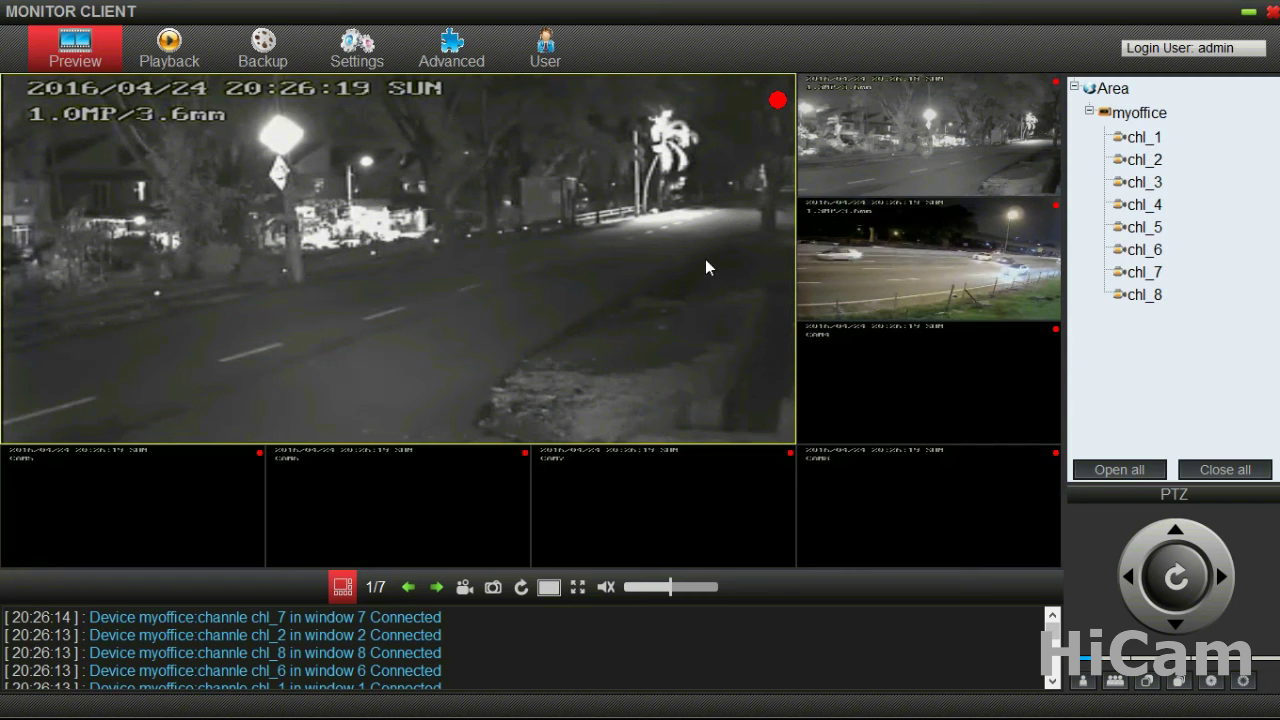
{"action": "left_click", "coordinate": [1200, 468]}
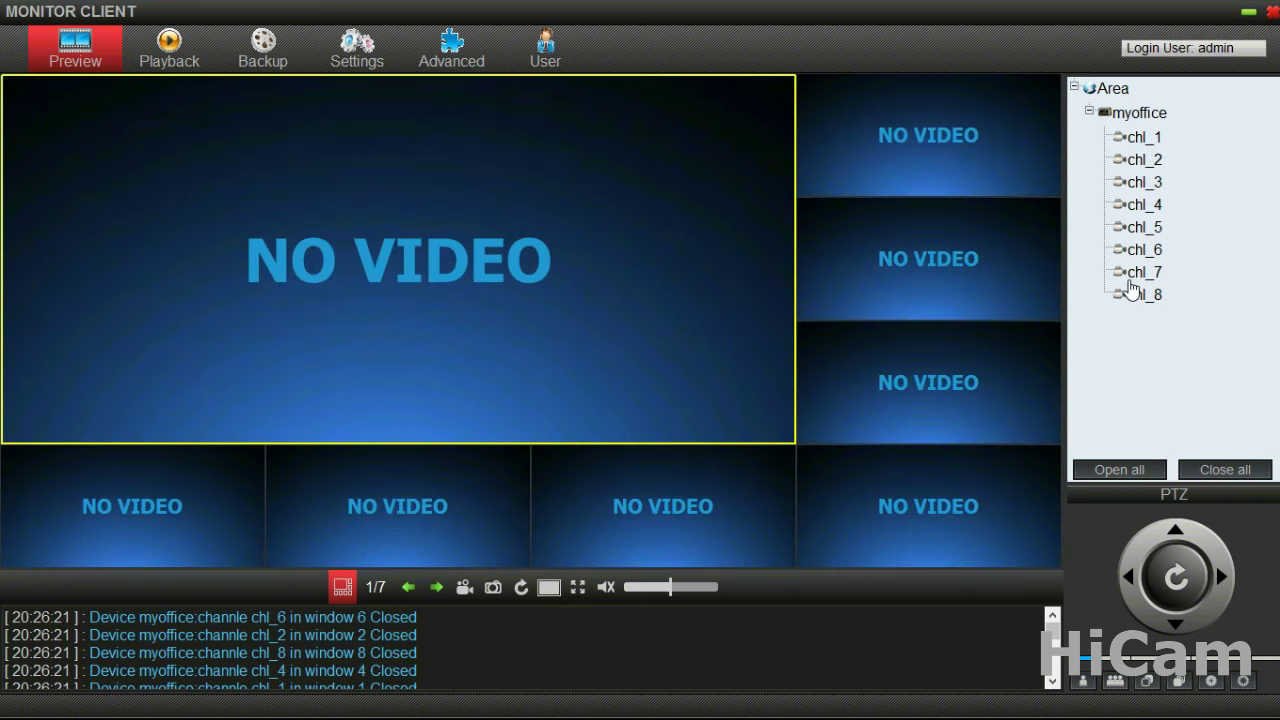
{"action": "left_click", "coordinate": [1121, 470]}
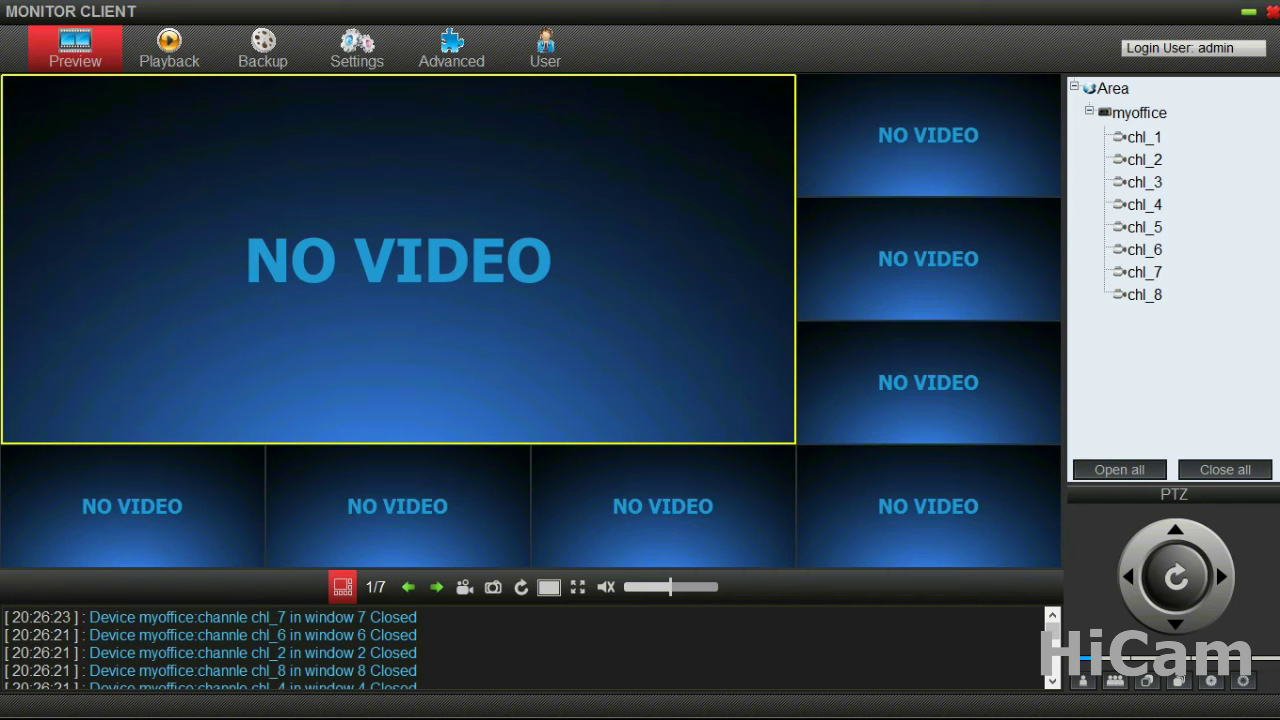
- Open the live video of chl_1 and enlarge it to fill the preview area, toggling back to the multi-window view once
{"action": "double_click", "coordinate": [1155, 137]}
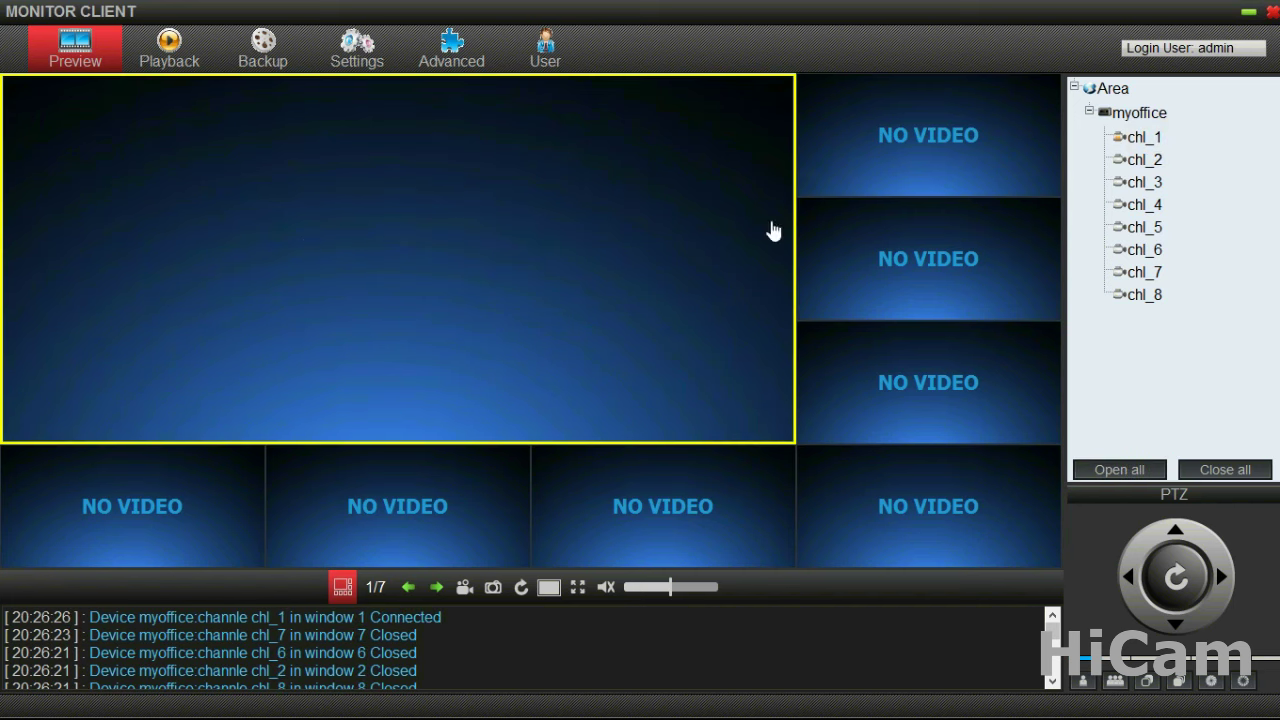
{"action": "double_click", "coordinate": [574, 255]}
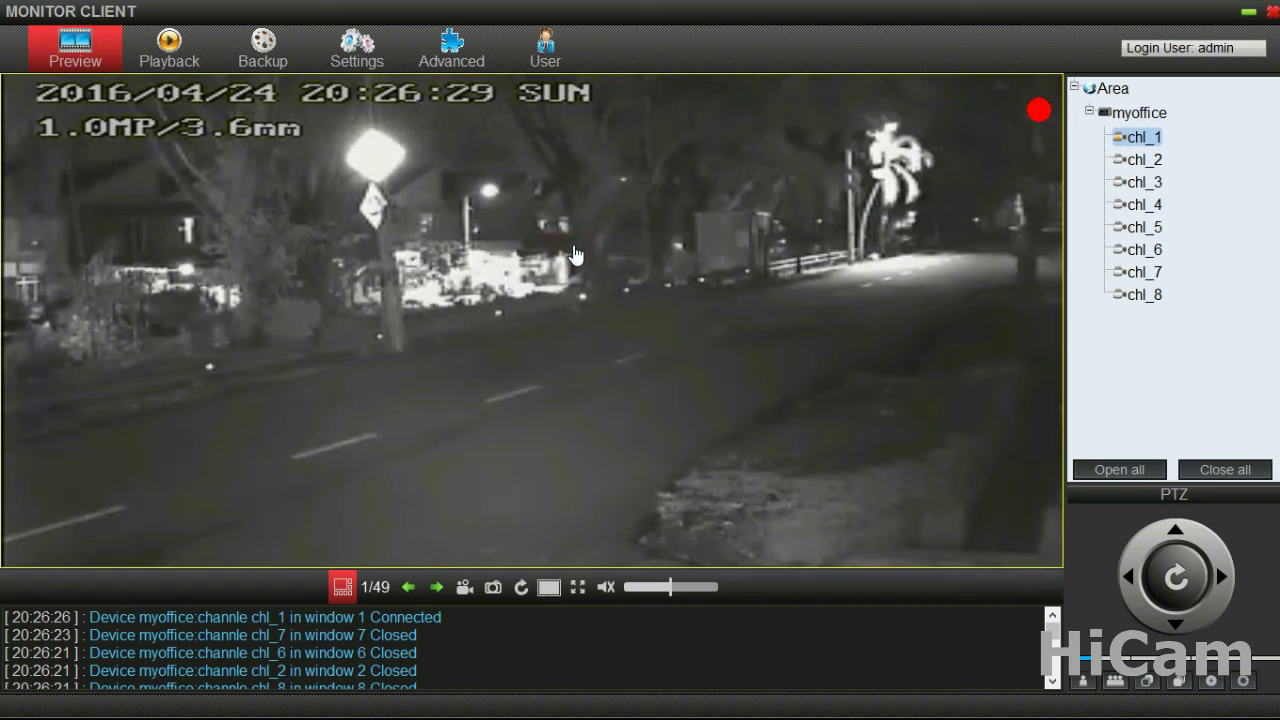
{"action": "double_click", "coordinate": [575, 255]}
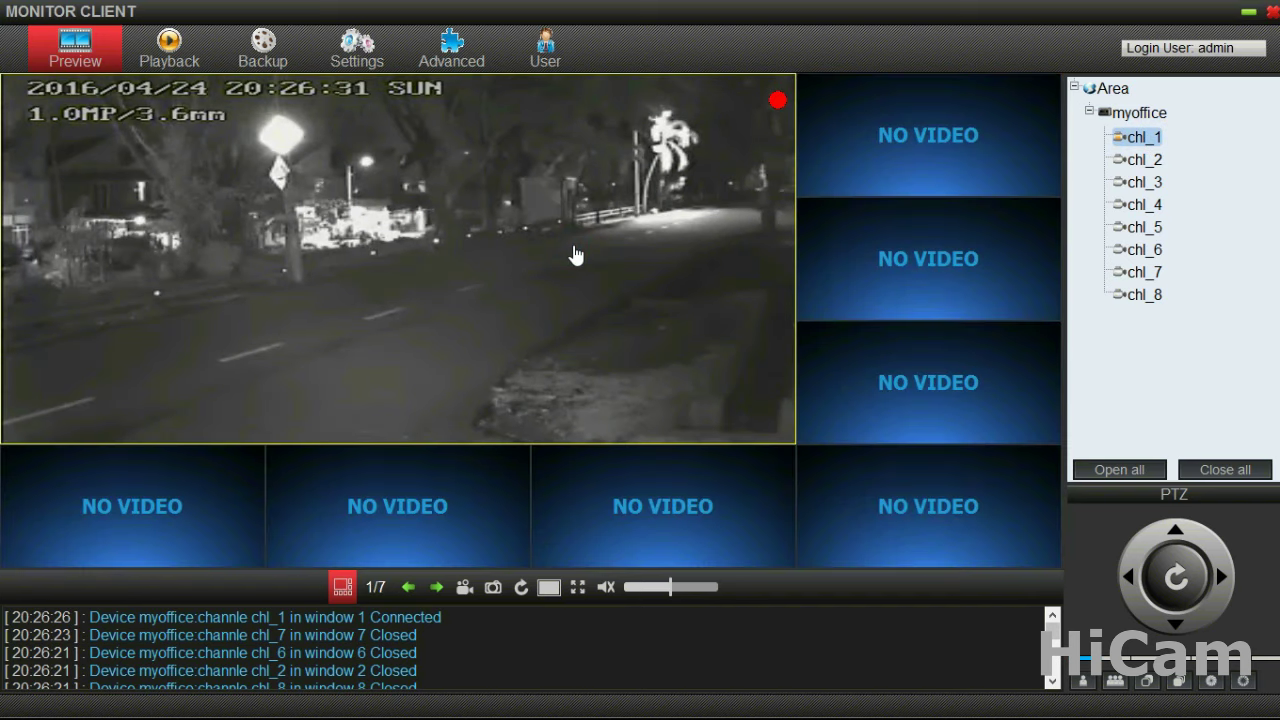
{"action": "double_click", "coordinate": [575, 255]}
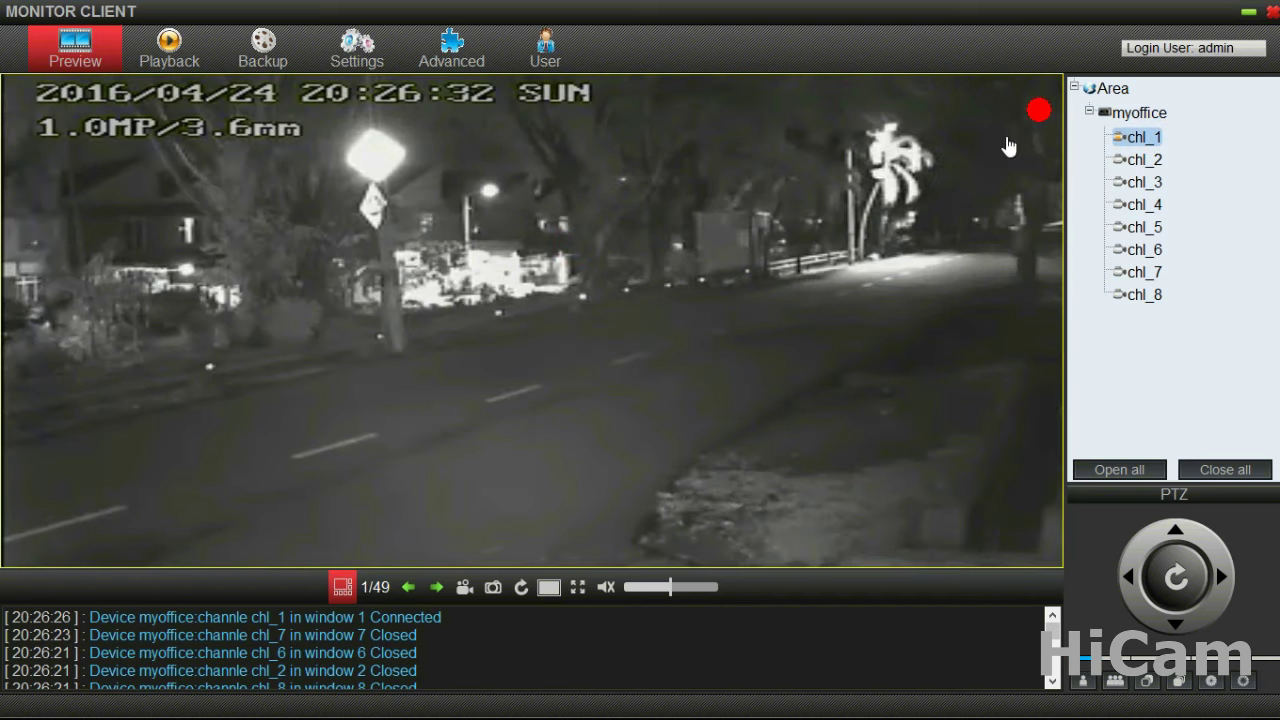
- Switch the stream of chl_1 and switch it back, then return to the multi-window view and close all channels
{"action": "right_click", "coordinate": [1150, 142]}
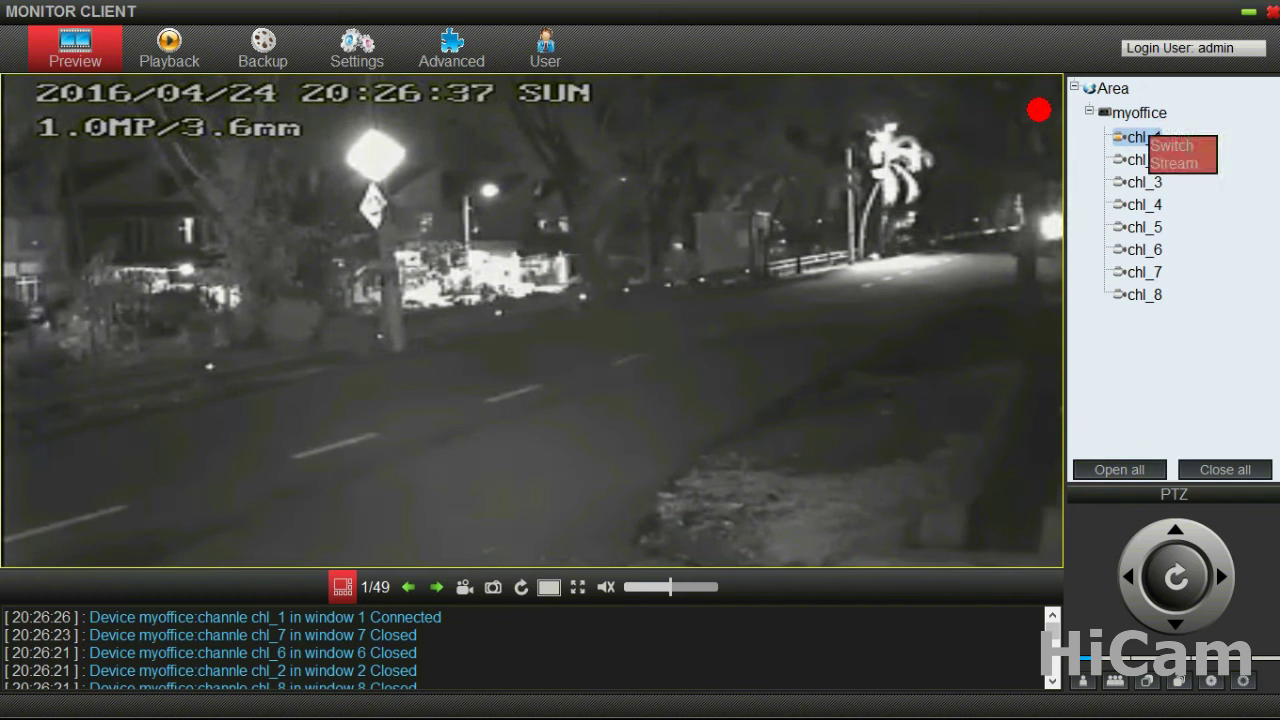
{"action": "left_click", "coordinate": [1205, 162]}
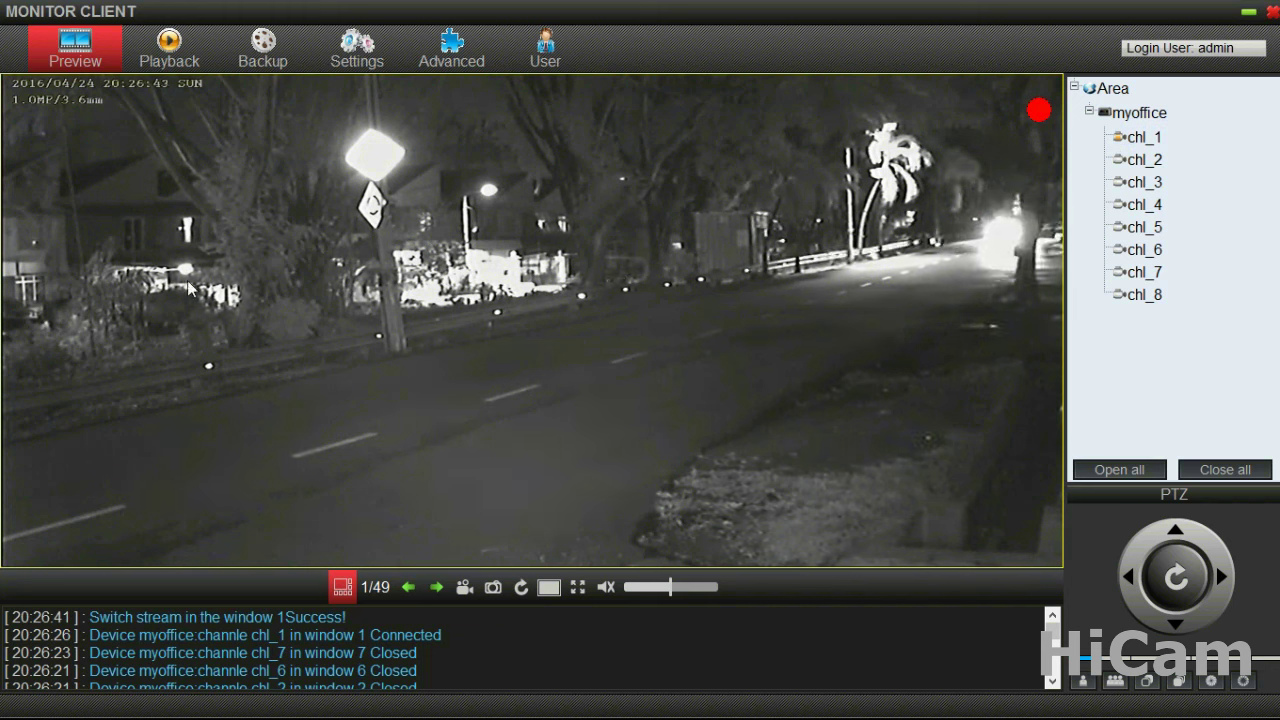
{"action": "right_click", "coordinate": [1150, 148]}
{"action": "left_click", "coordinate": [1204, 162]}
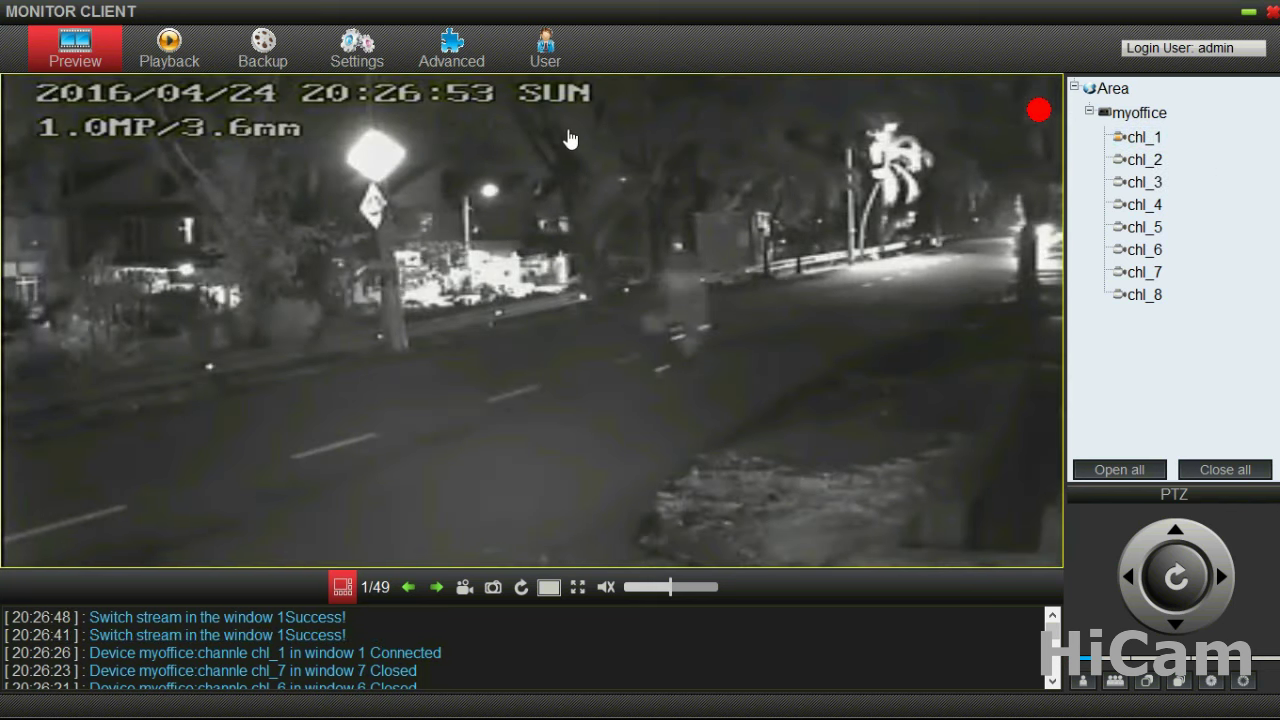
{"action": "double_click", "coordinate": [666, 290]}
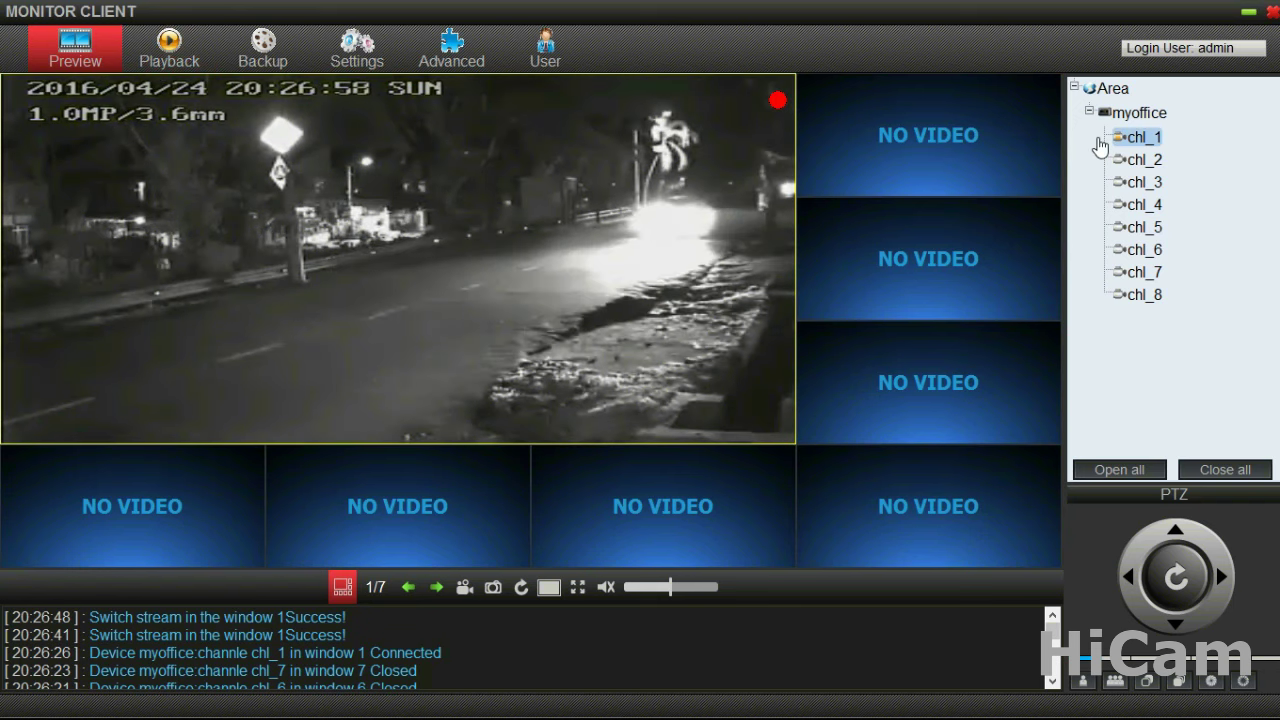
{"action": "left_click", "coordinate": [1208, 472]}
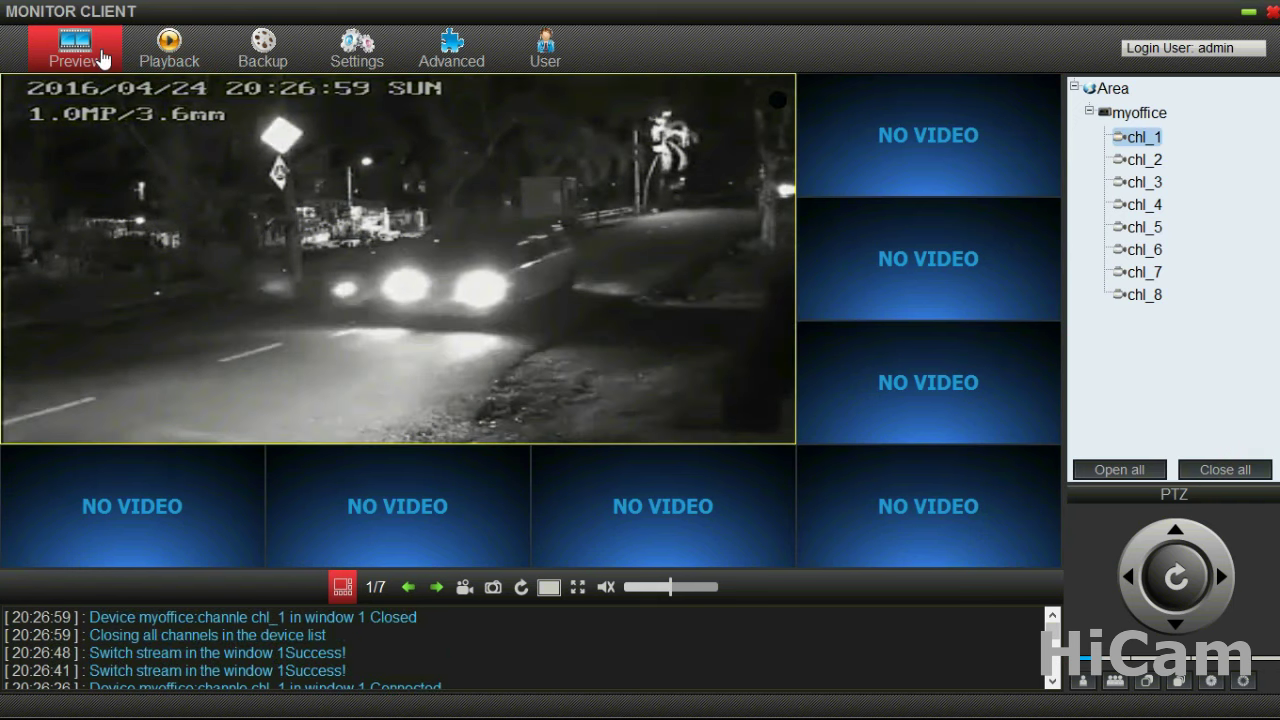
- In Playback, search the remote recordings of myoffice for 2016-04-20 and play chl_1 to chl_3 from about 16:48
{"action": "left_click", "coordinate": [205, 52]}
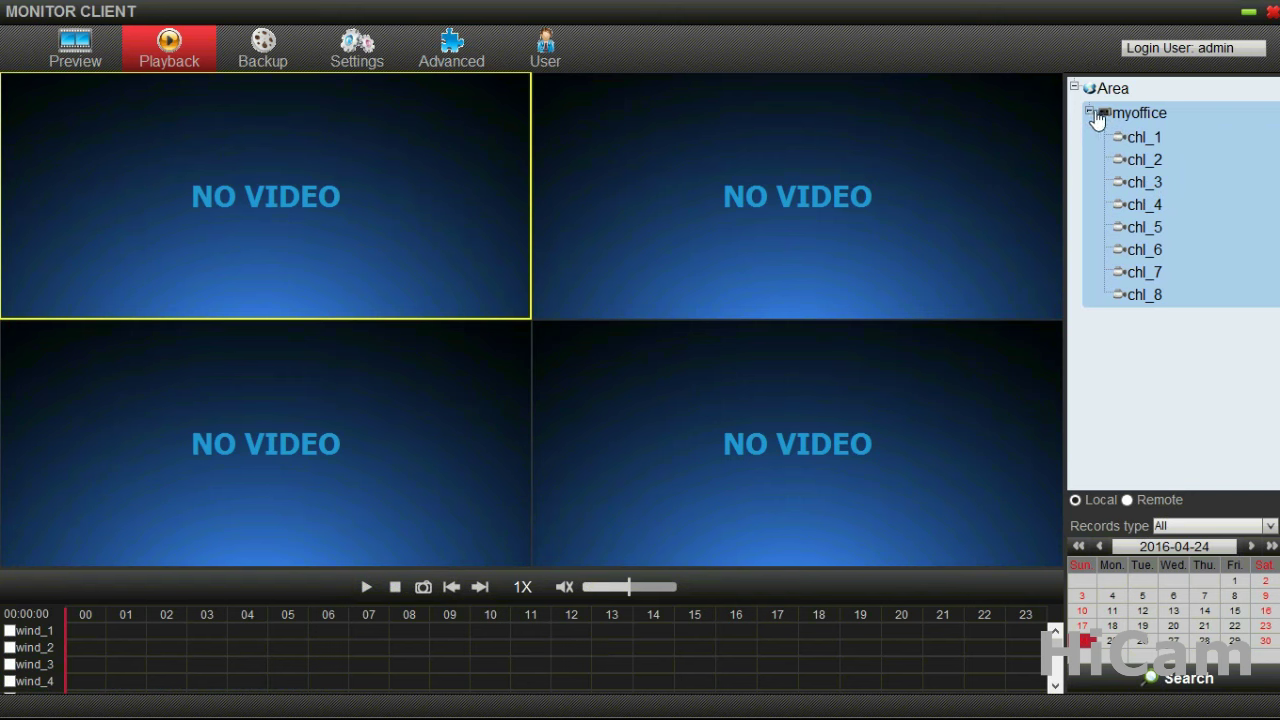
{"action": "left_click", "coordinate": [1234, 208]}
{"action": "left_click", "coordinate": [1207, 192]}
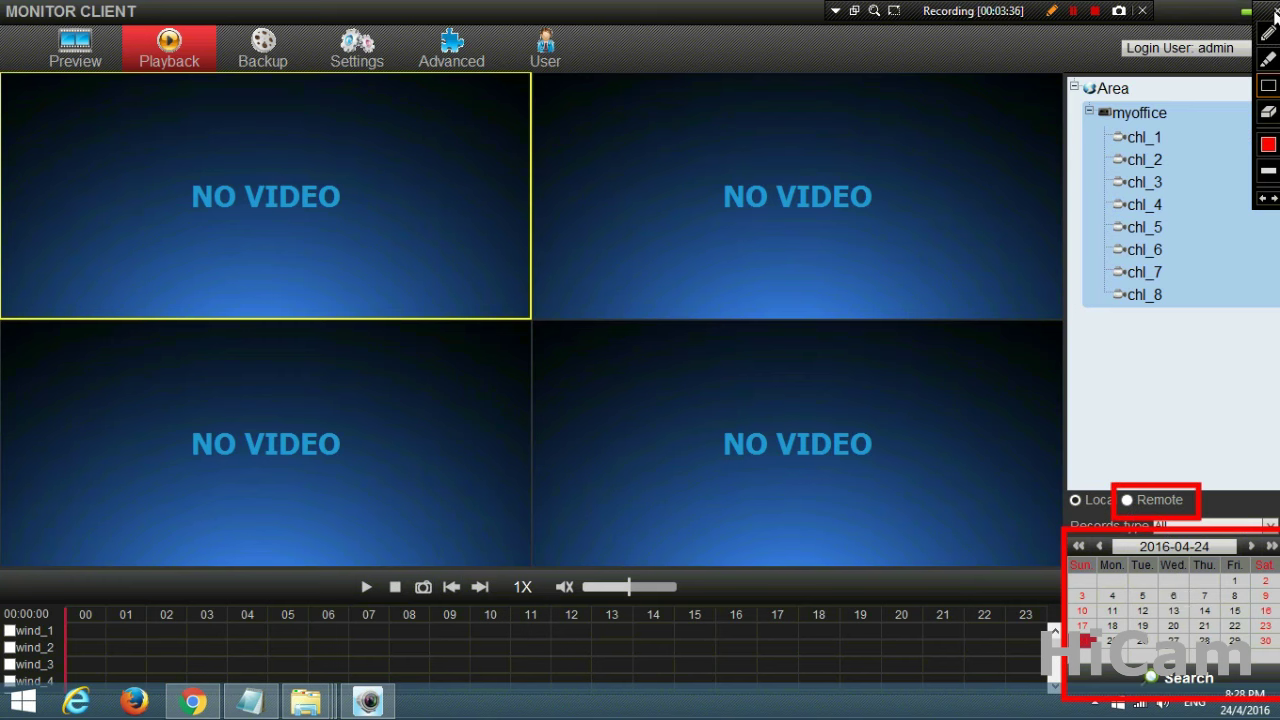
{"action": "key", "text": "Escape"}
{"action": "left_click", "coordinate": [1128, 501]}
{"action": "left_click", "coordinate": [1170, 611]}
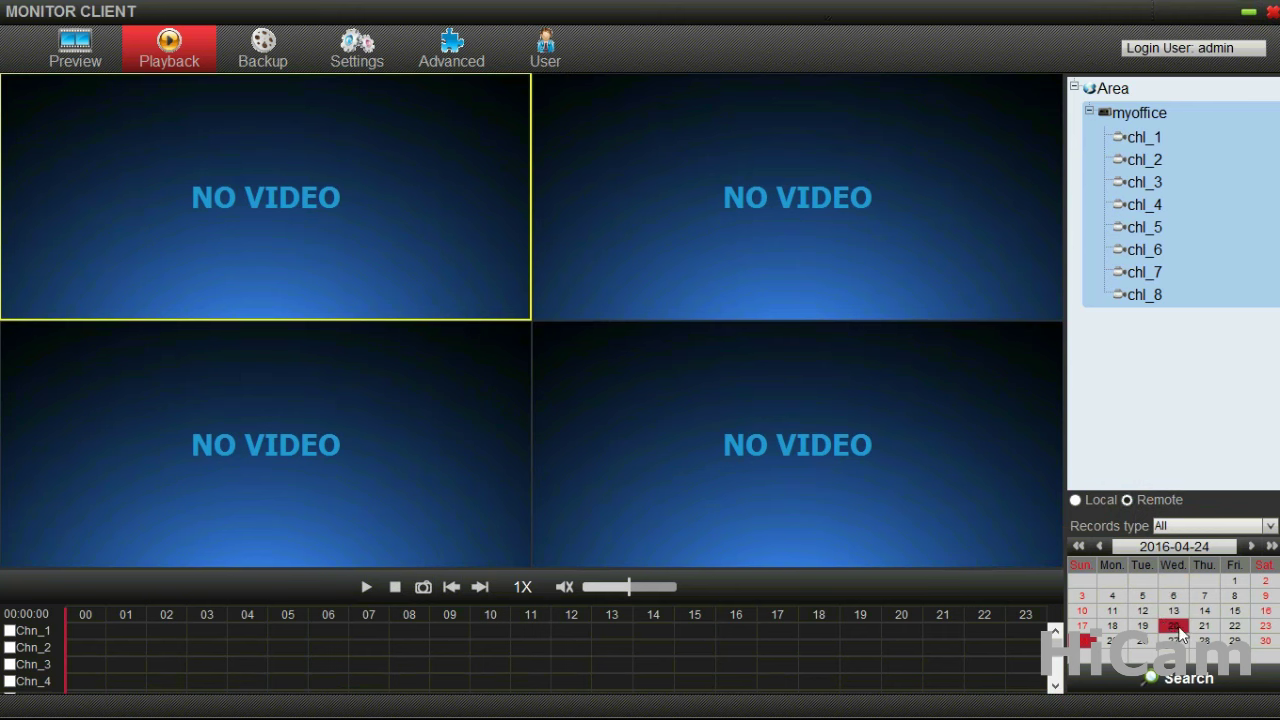
{"action": "left_click", "coordinate": [1176, 627]}
{"action": "left_click", "coordinate": [1170, 681]}
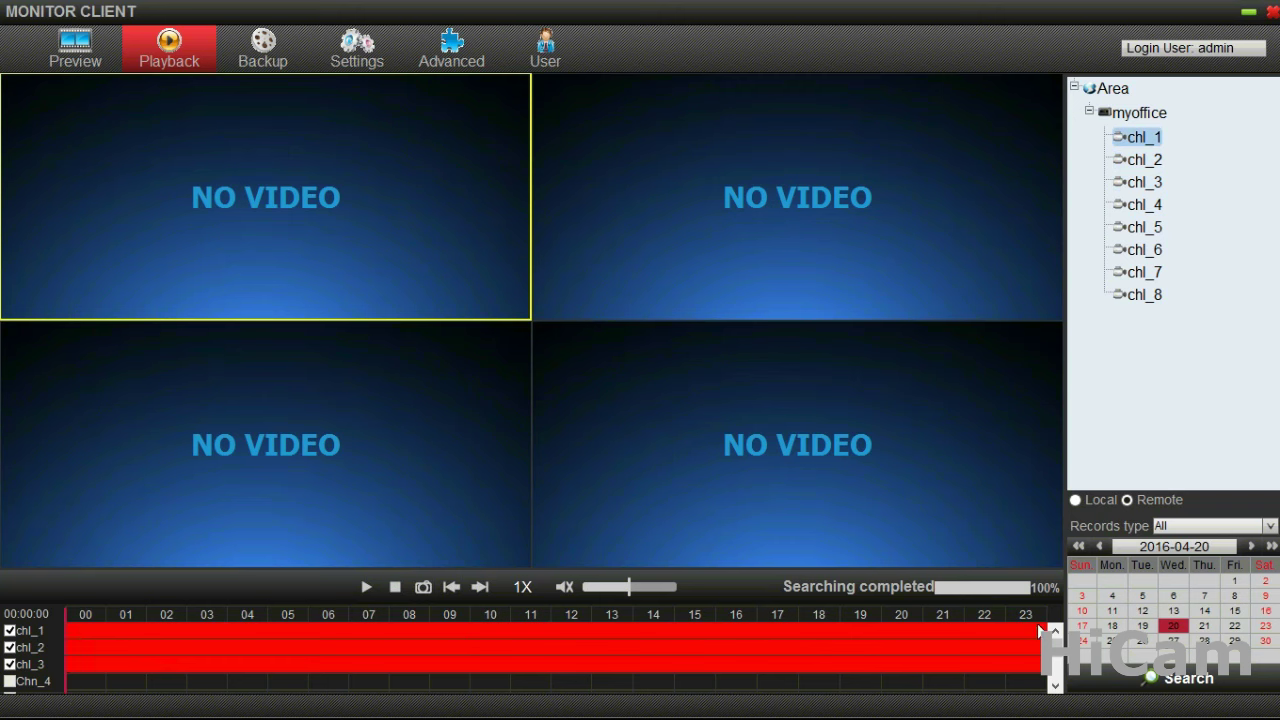
{"action": "left_click", "coordinate": [753, 636]}
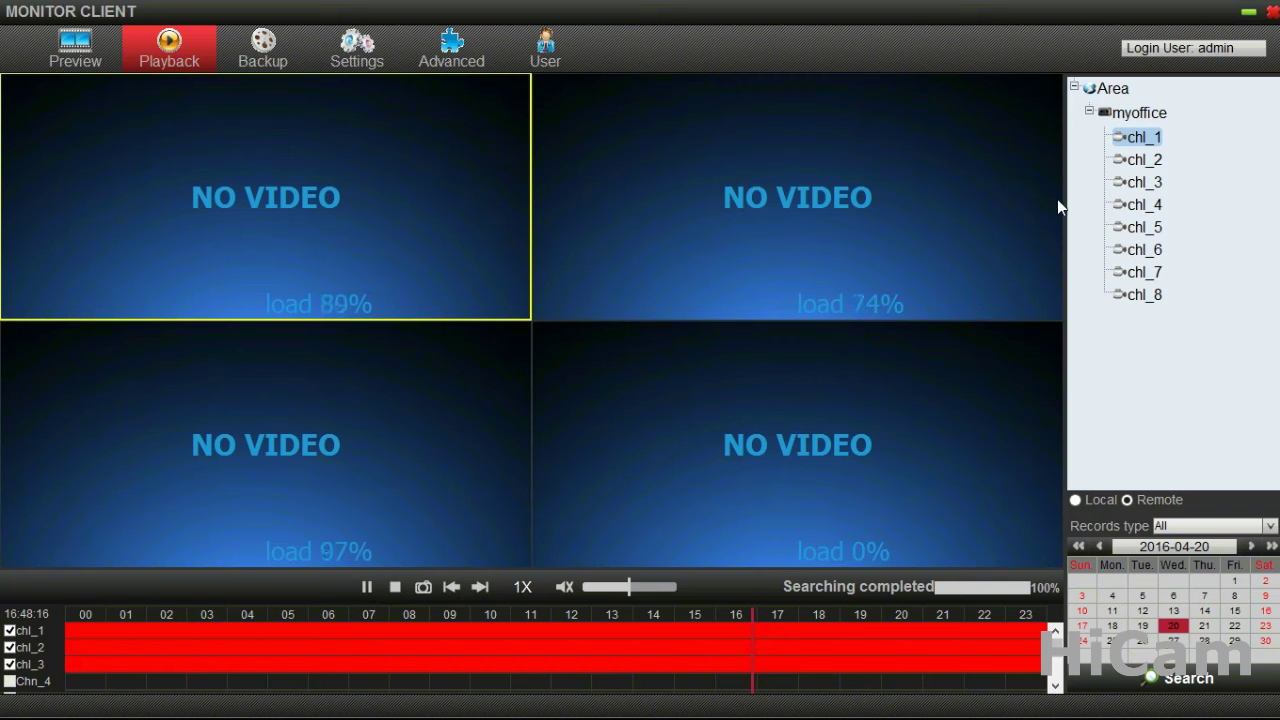
- Enlarge the chl_3 playback to fill the viewing area, toggling it and returning to the four-window view
{"action": "double_click", "coordinate": [426, 465]}
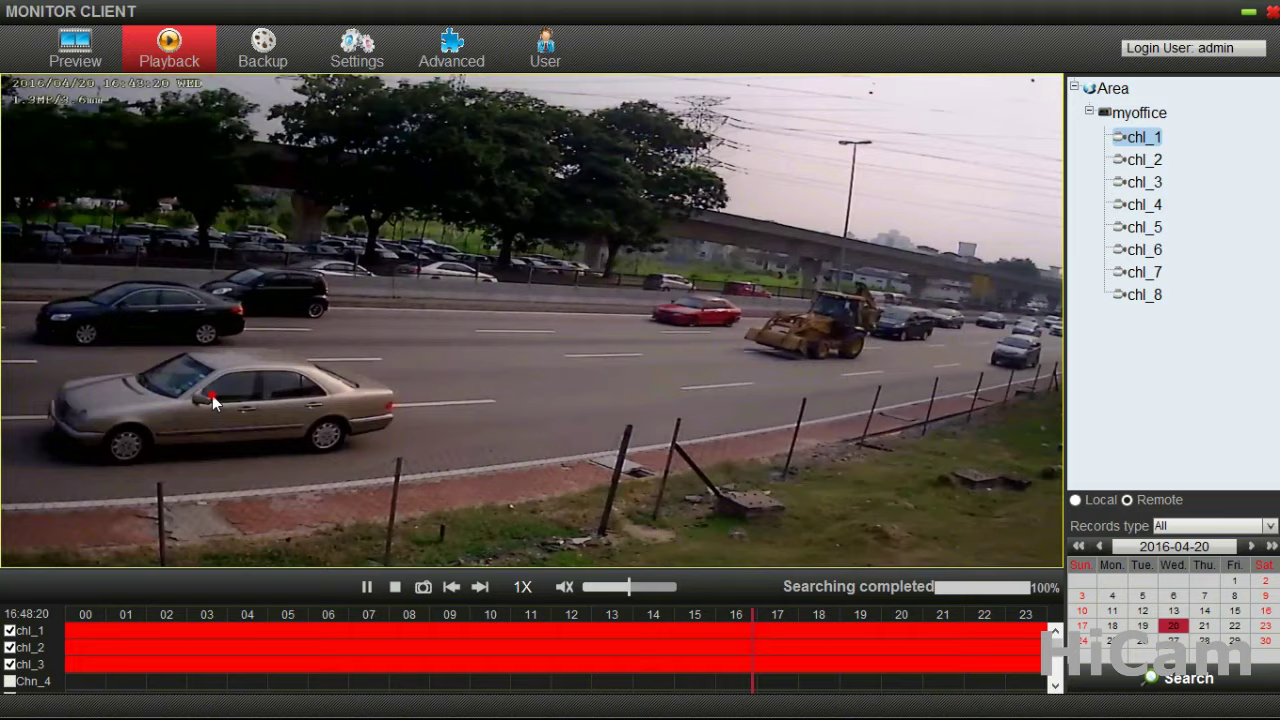
{"action": "double_click", "coordinate": [212, 395]}
{"action": "double_click", "coordinate": [212, 395]}
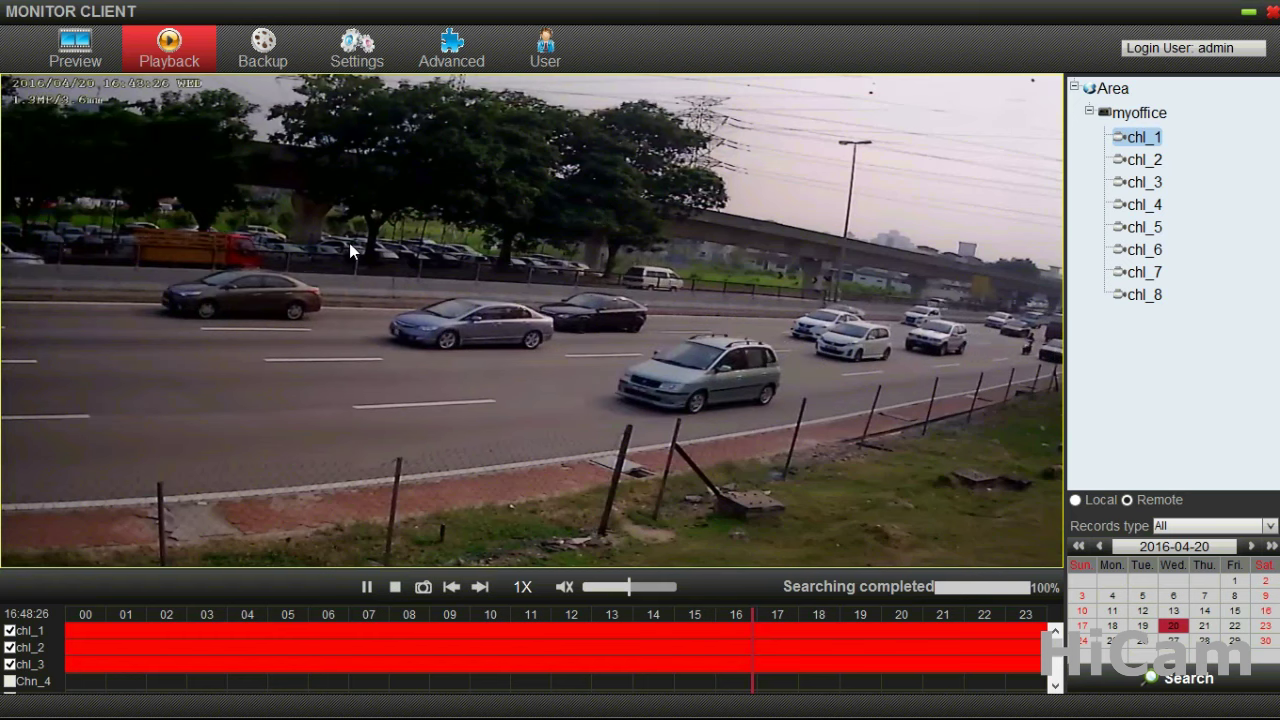
{"action": "left_click", "coordinate": [510, 253]}
{"action": "left_click", "coordinate": [510, 253]}
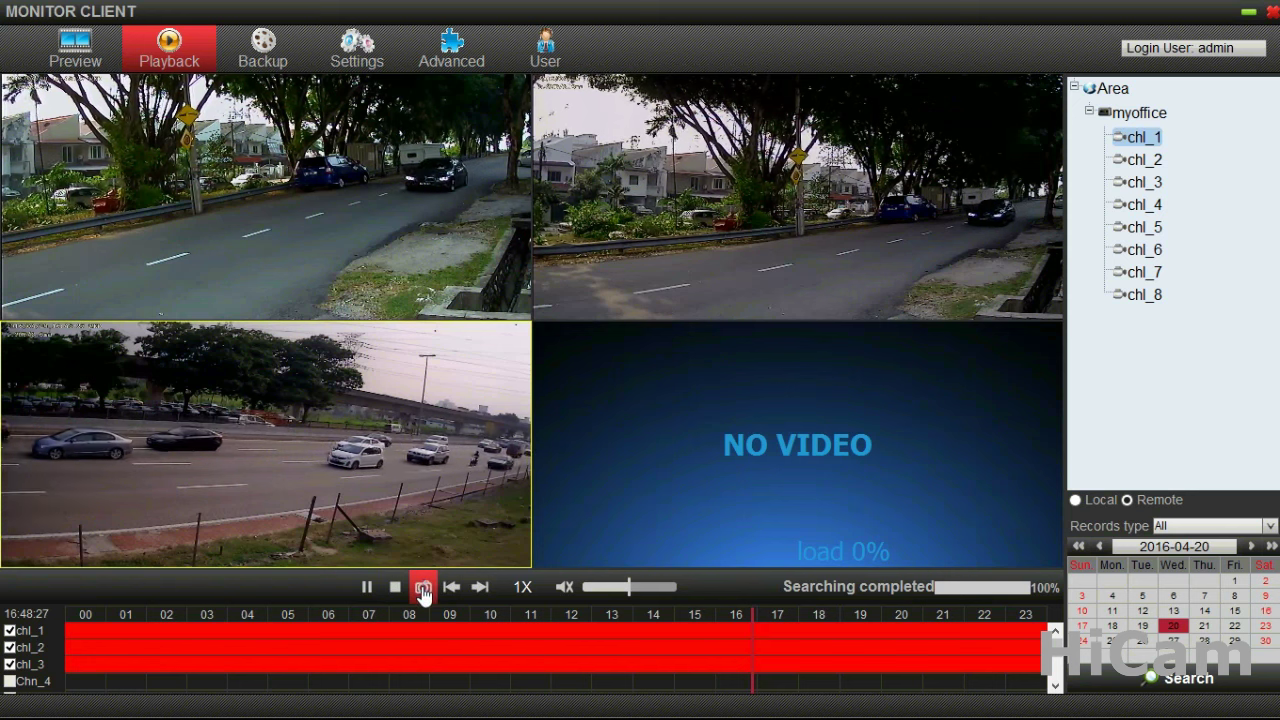
- Capture a screenshot of the enlarged chl_3 playback, return to the four-window view and stop playing
{"action": "left_click", "coordinate": [376, 389]}
{"action": "double_click", "coordinate": [376, 389]}
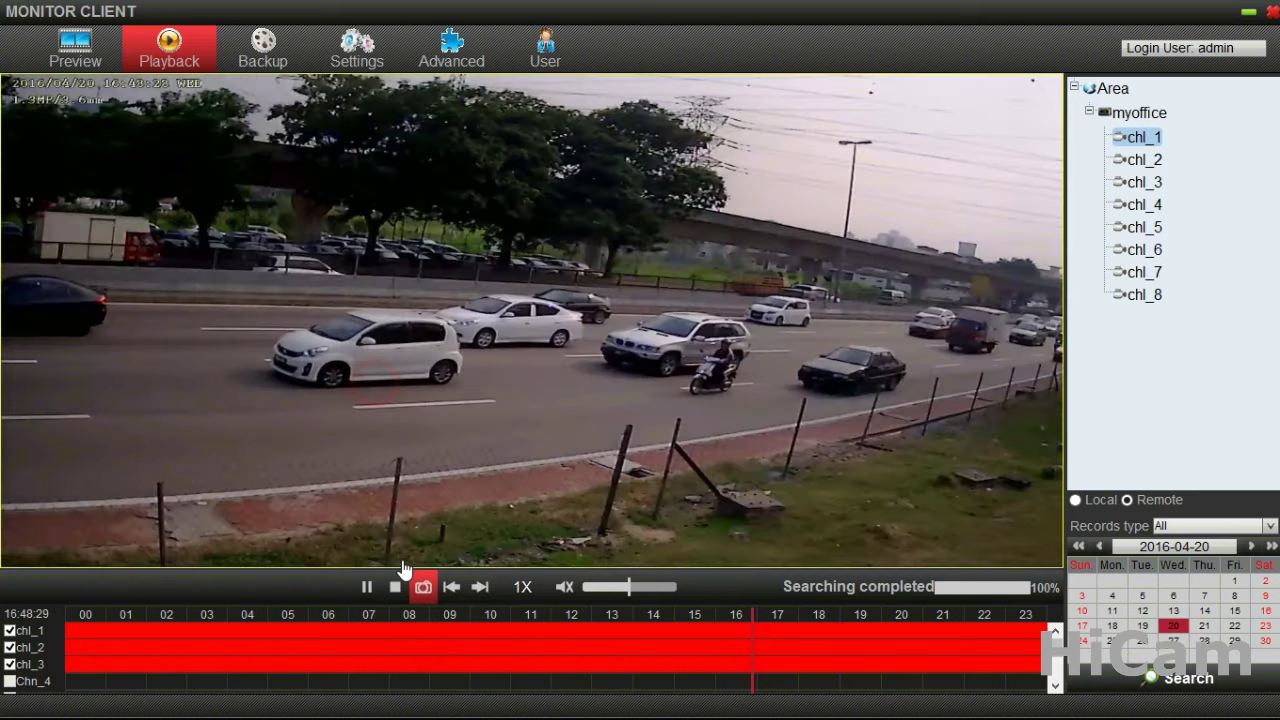
{"action": "left_click", "coordinate": [423, 587]}
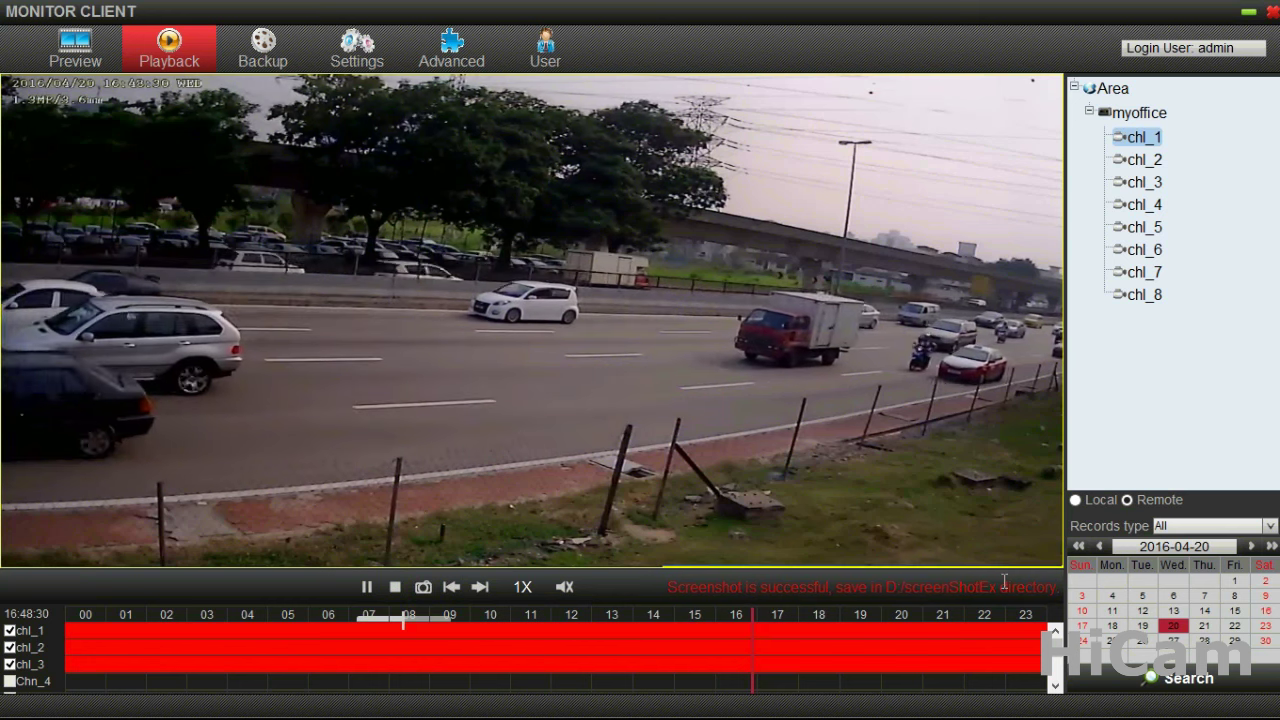
{"action": "double_click", "coordinate": [321, 282]}
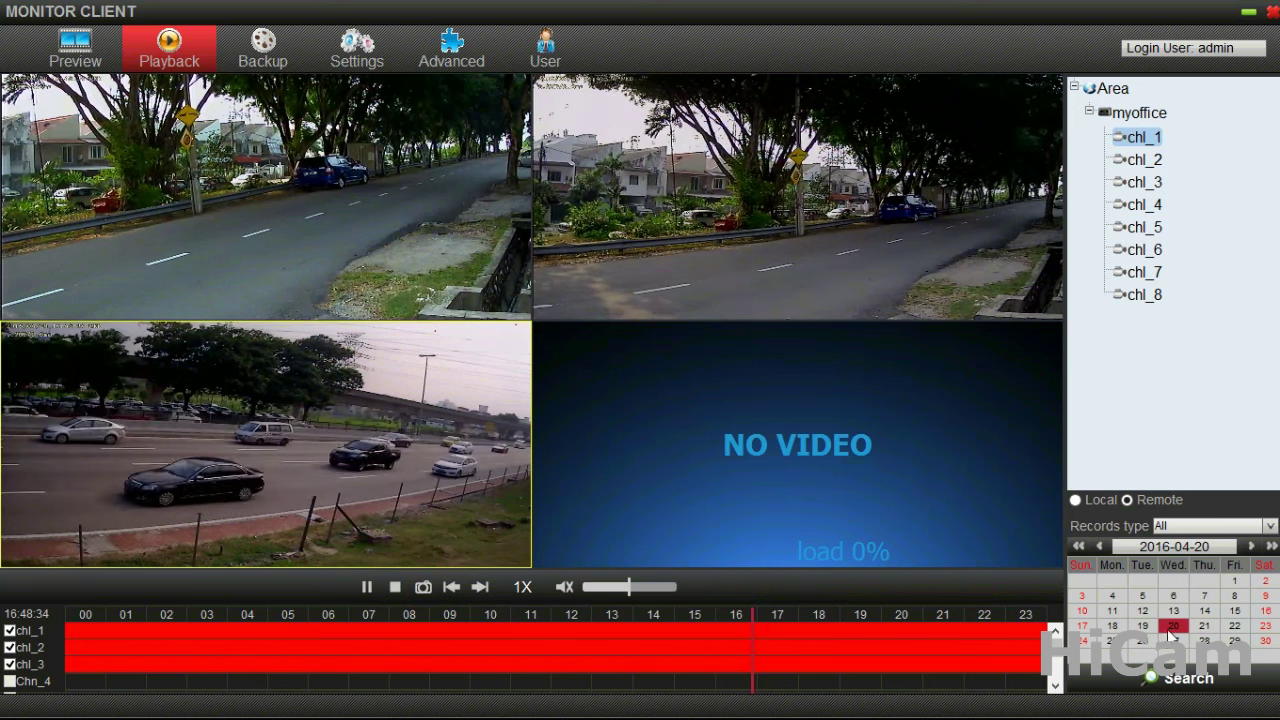
{"action": "left_click", "coordinate": [403, 593]}
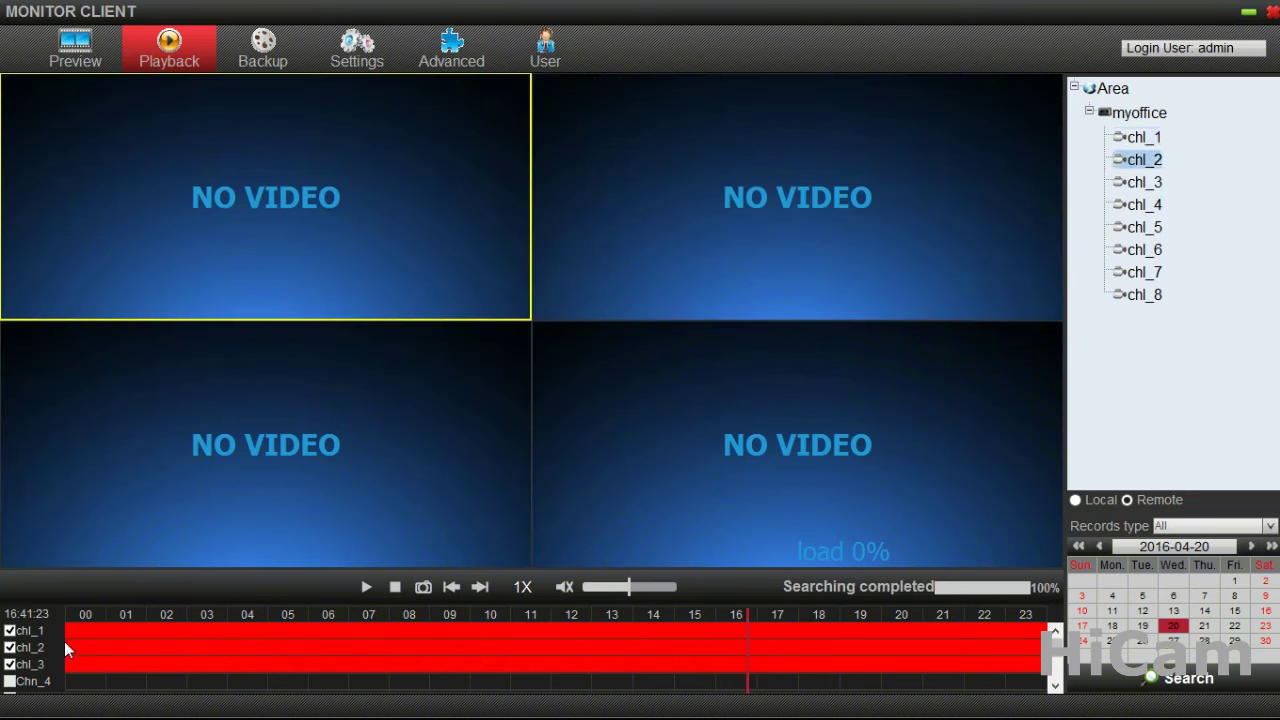
{"action": "left_click", "coordinate": [680, 256]}
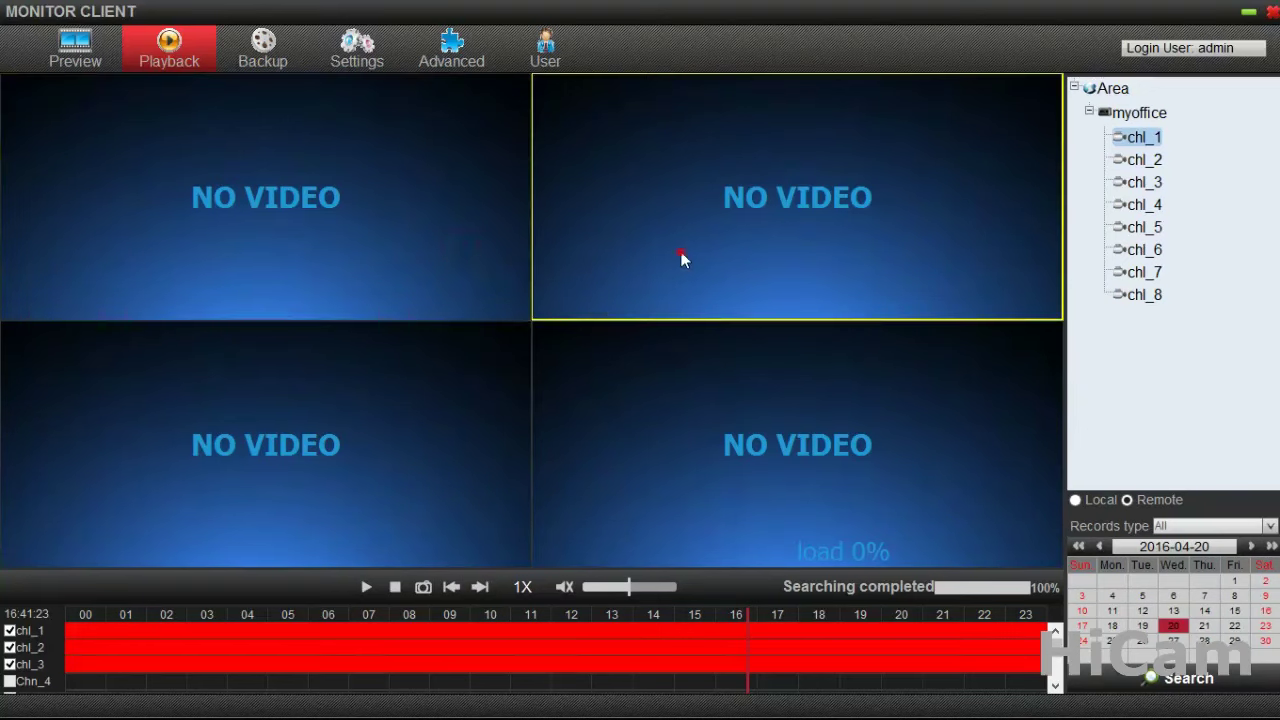
{"action": "left_click", "coordinate": [447, 407]}
{"action": "left_click", "coordinate": [600, 405]}
{"action": "left_click", "coordinate": [443, 289]}
{"action": "left_click", "coordinate": [613, 249]}
{"action": "left_click", "coordinate": [458, 370]}
{"action": "left_click", "coordinate": [440, 287]}
{"action": "left_click", "coordinate": [640, 258]}
{"action": "left_click", "coordinate": [632, 373]}
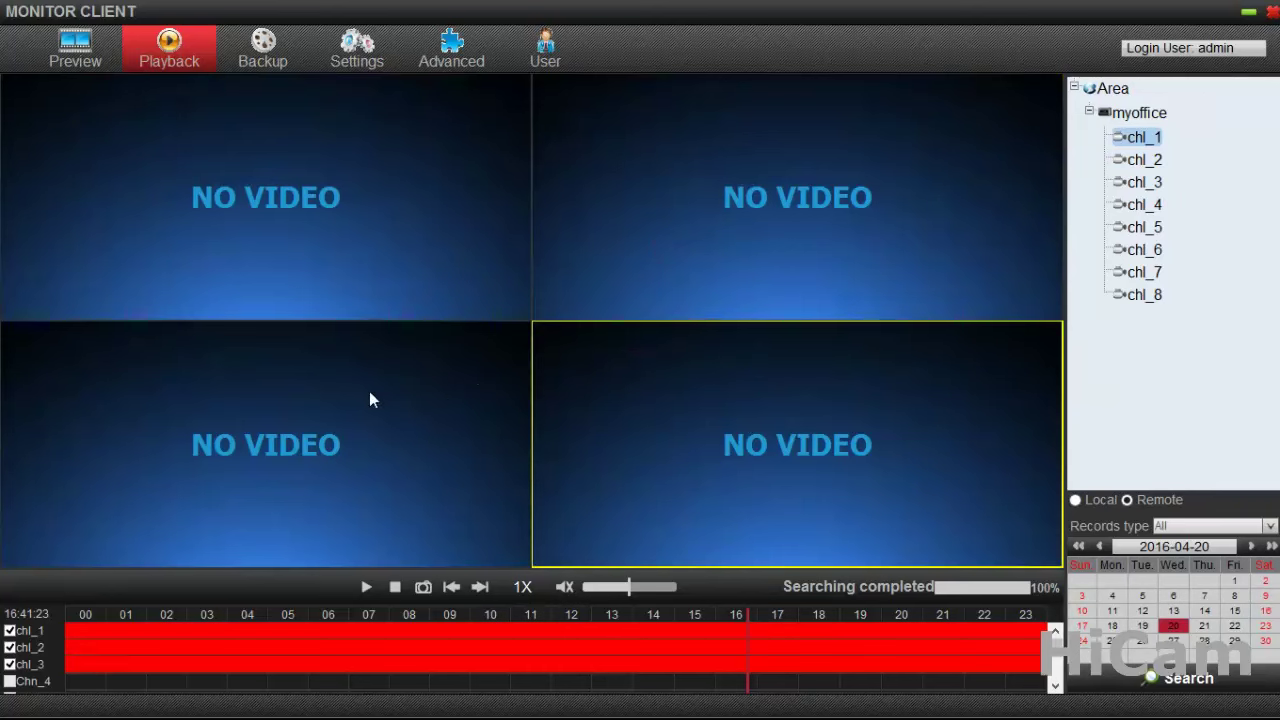
- Look through the channel list beside the timeline down to Chn_8 and back up to chl_1
{"action": "left_click", "coordinate": [43, 648]}
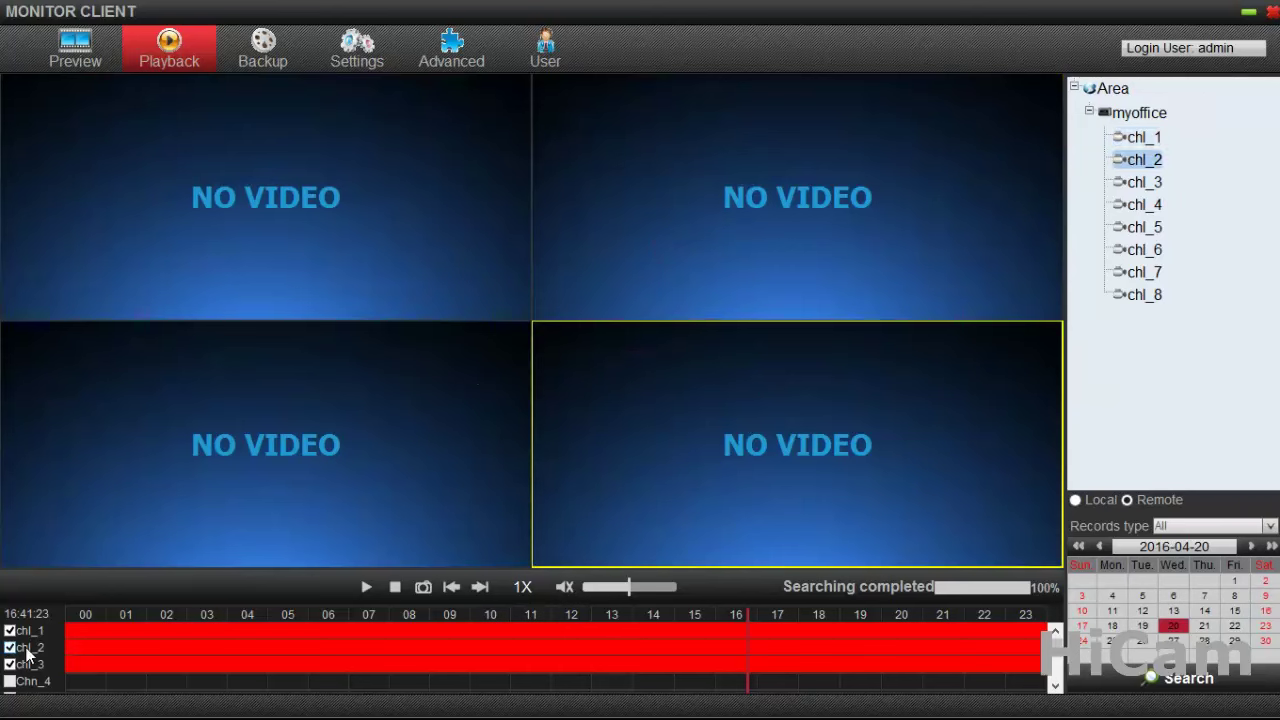
{"action": "left_click", "coordinate": [20, 637]}
{"action": "scroll", "coordinate": [28, 642], "scroll_direction": "down", "scroll_amount": 1}
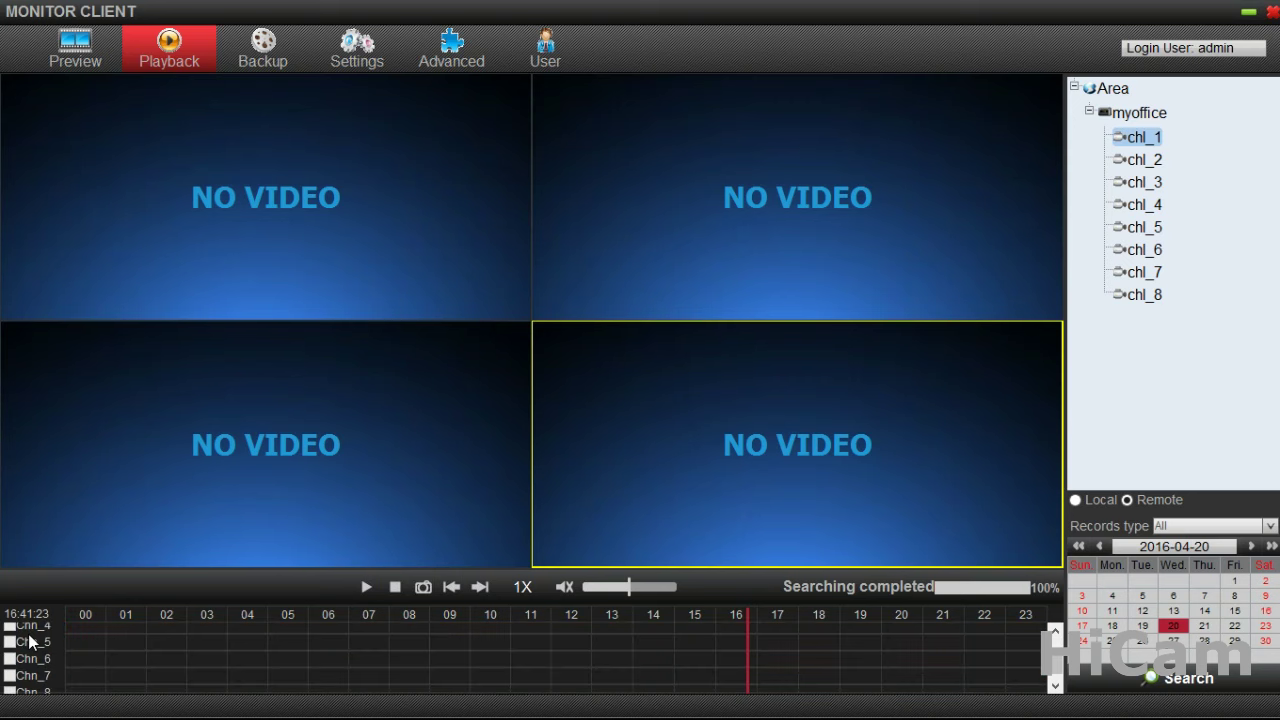
{"action": "scroll", "coordinate": [30, 655], "scroll_direction": "down", "scroll_amount": 1}
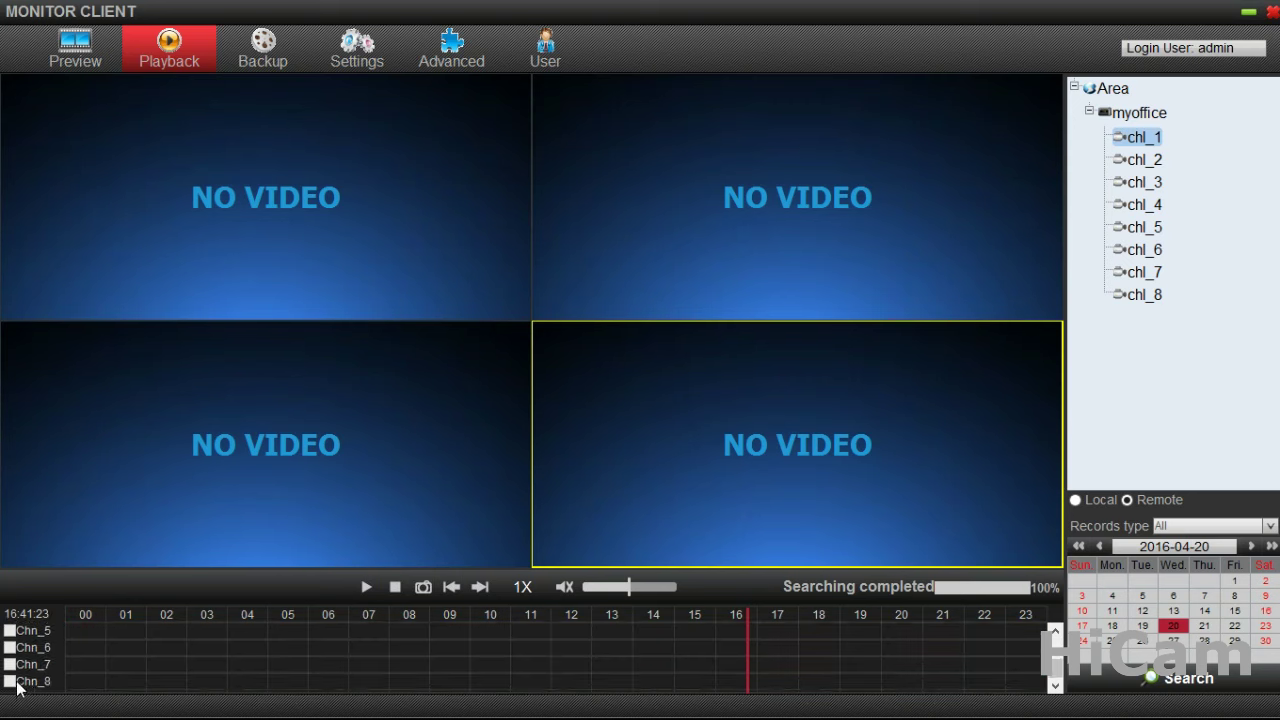
{"action": "scroll", "coordinate": [33, 645], "scroll_direction": "up", "scroll_amount": 2}
{"action": "left_click", "coordinate": [37, 650]}
{"action": "left_click", "coordinate": [20, 637]}
- Deselect chl_1 to chl_3 in the timeline's channel list and select all three again
{"action": "left_click", "coordinate": [10, 630]}
{"action": "left_click", "coordinate": [12, 648]}
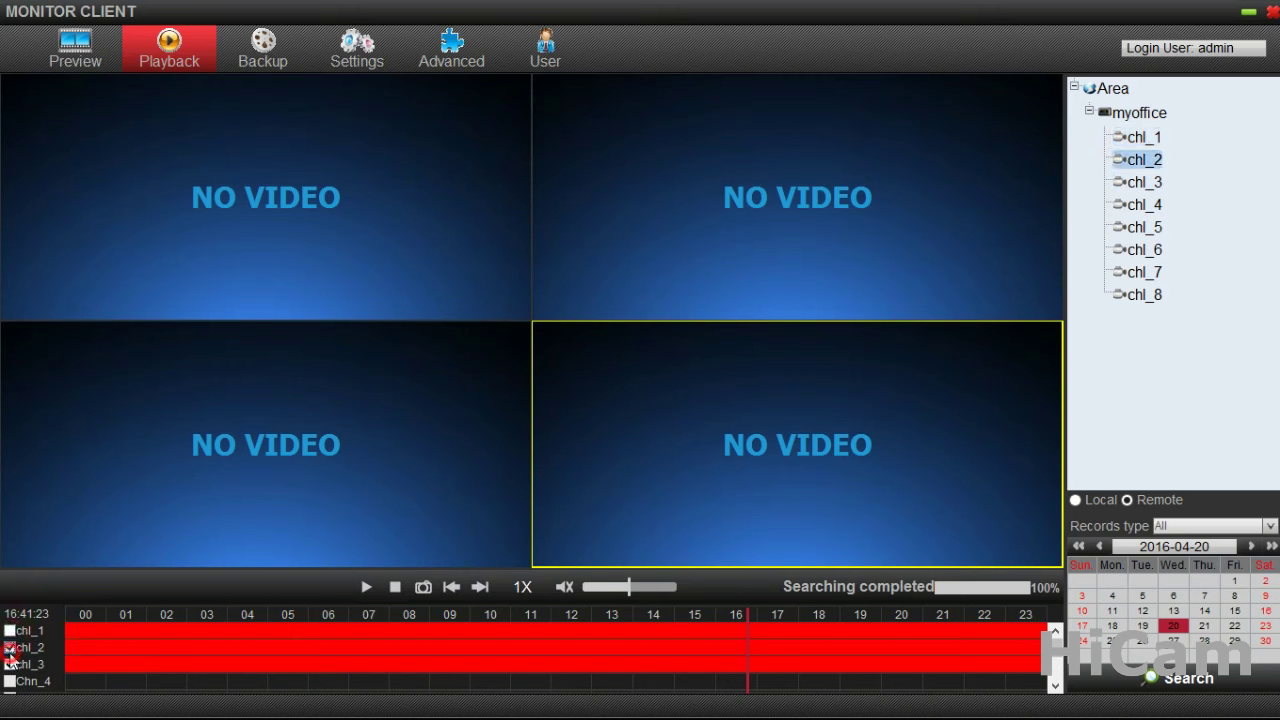
{"action": "left_click", "coordinate": [10, 664]}
{"action": "left_click", "coordinate": [10, 630]}
{"action": "left_click", "coordinate": [10, 648]}
{"action": "left_click", "coordinate": [10, 648]}
{"action": "left_click", "coordinate": [10, 664]}
{"action": "left_click", "coordinate": [266, 616]}
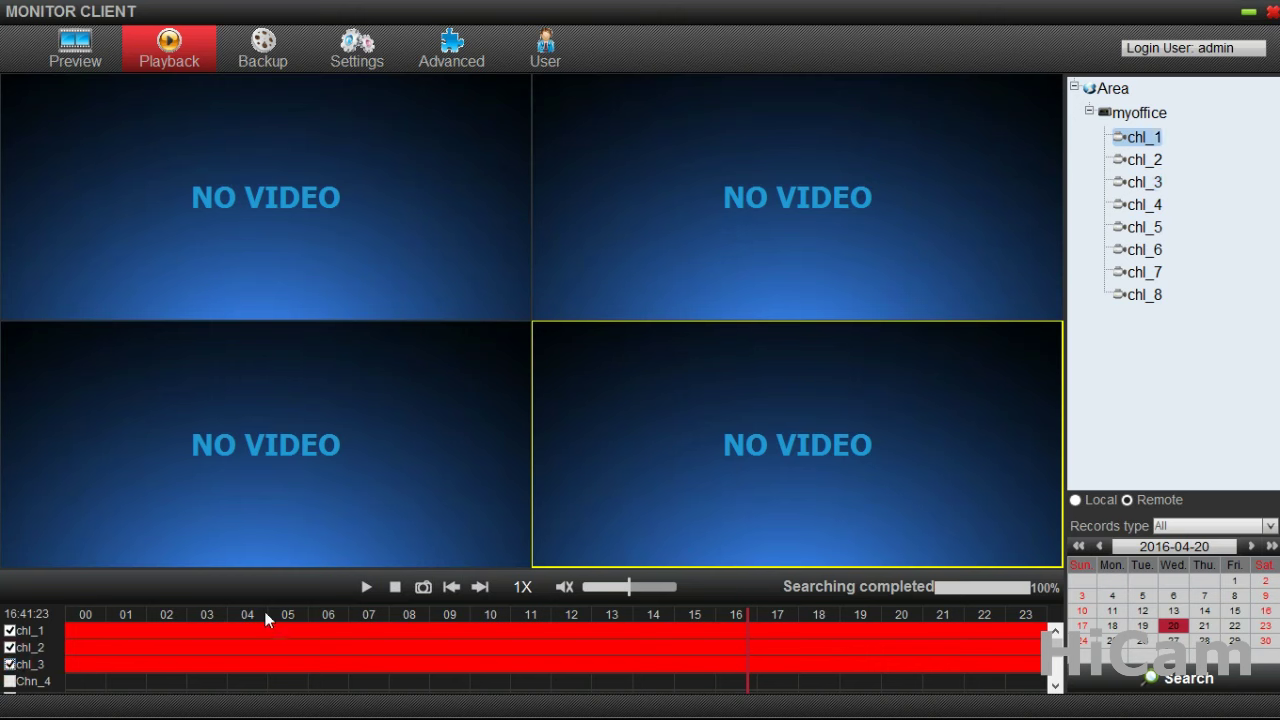
- Play the recordings of chl_1 to chl_3 from about 16:45 on the timeline and stop them again
{"action": "left_click", "coordinate": [801, 642]}
{"action": "left_click", "coordinate": [758, 633]}
{"action": "double_click", "coordinate": [751, 633]}
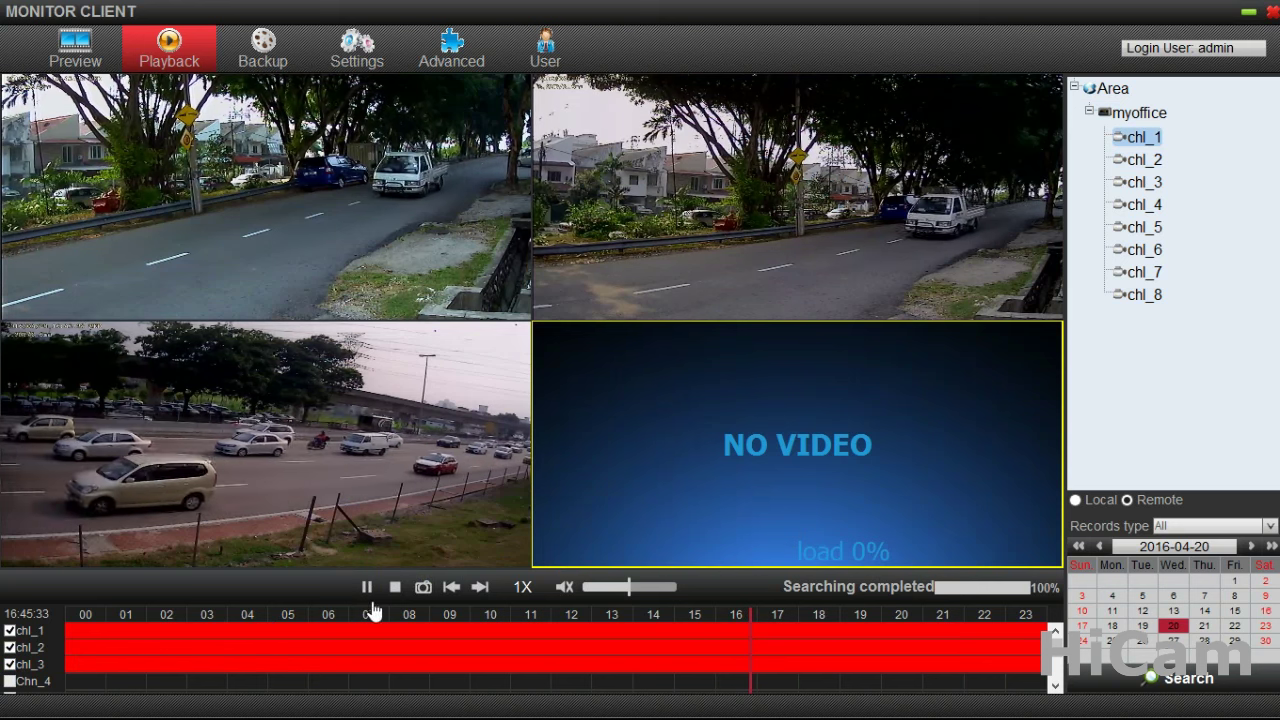
{"action": "left_click", "coordinate": [10, 665]}
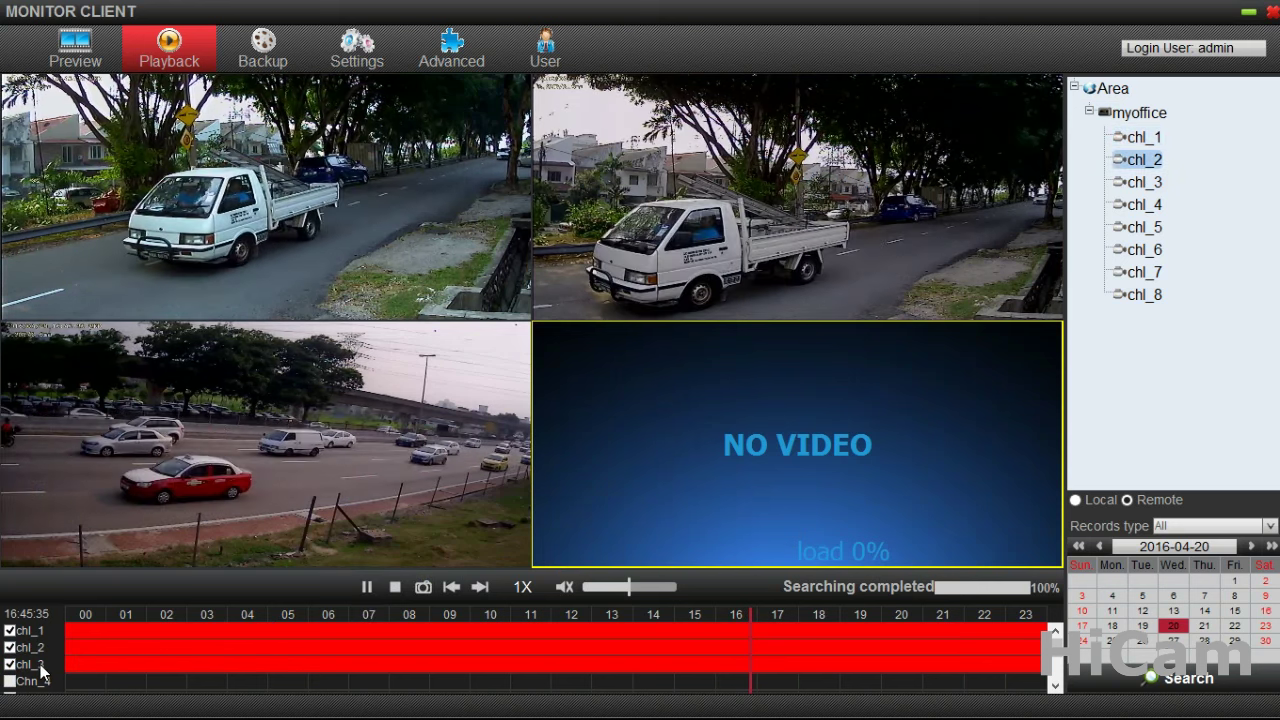
{"action": "left_click", "coordinate": [395, 587]}
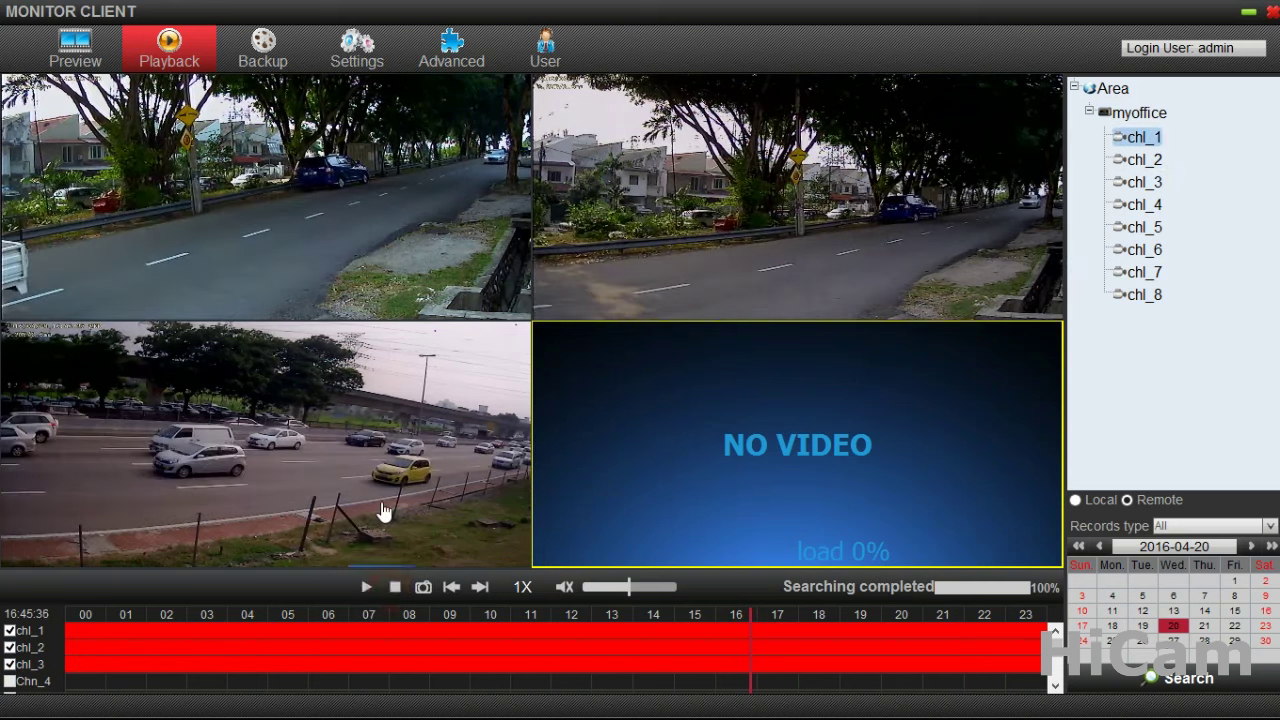
- Deselect chl_1 and chl_2 and play only chl_3 from about 16:52 on the timeline
{"action": "left_click", "coordinate": [652, 233]}
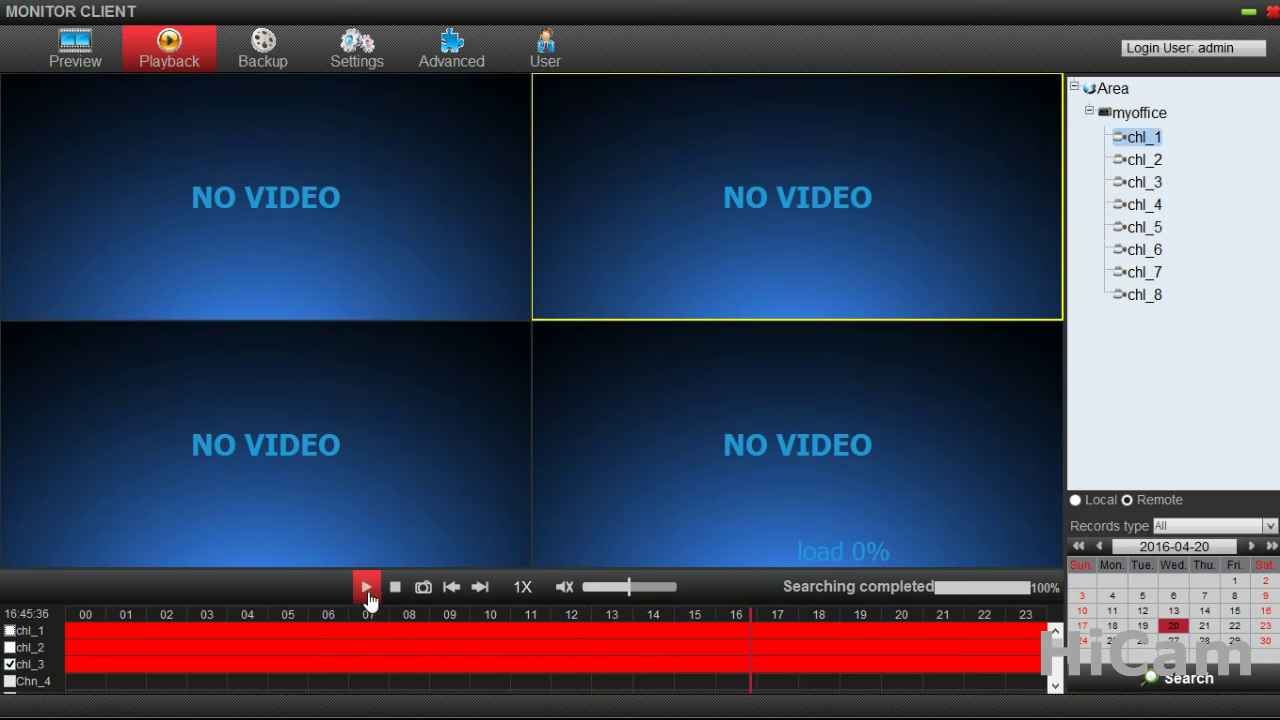
{"action": "left_click", "coordinate": [378, 310]}
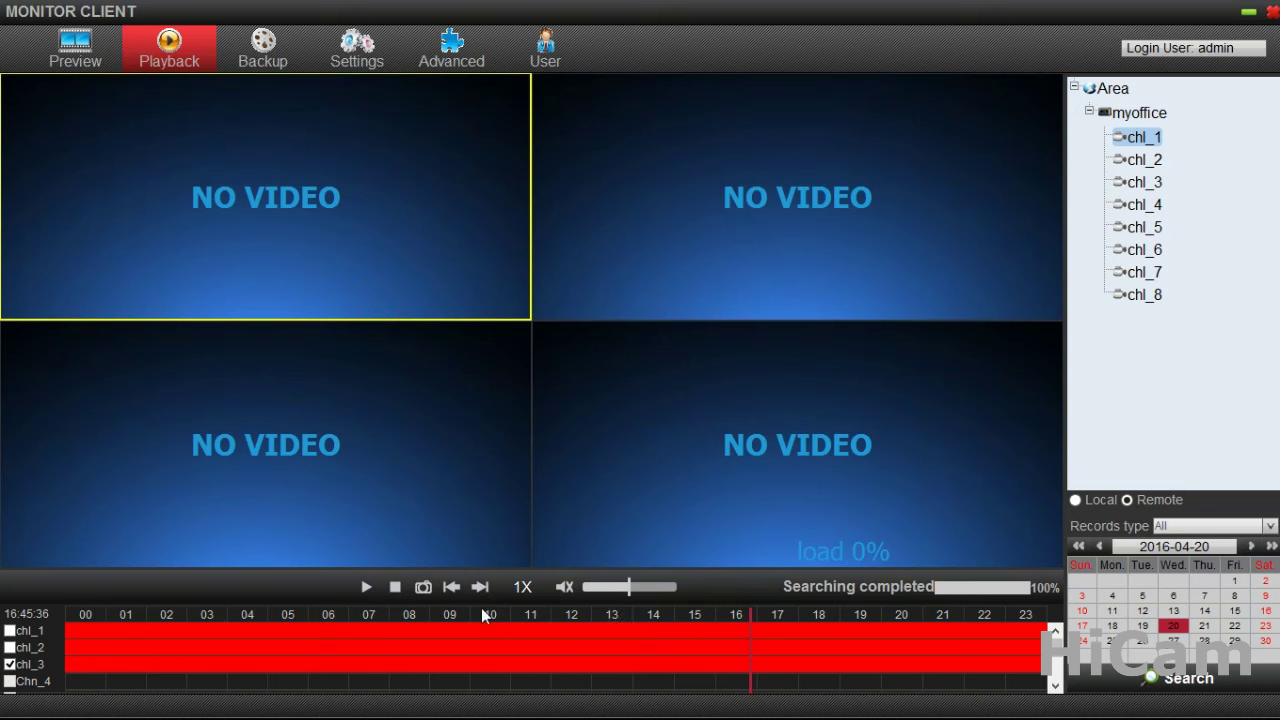
{"action": "left_click", "coordinate": [366, 587]}
{"action": "left_click", "coordinate": [756, 640]}
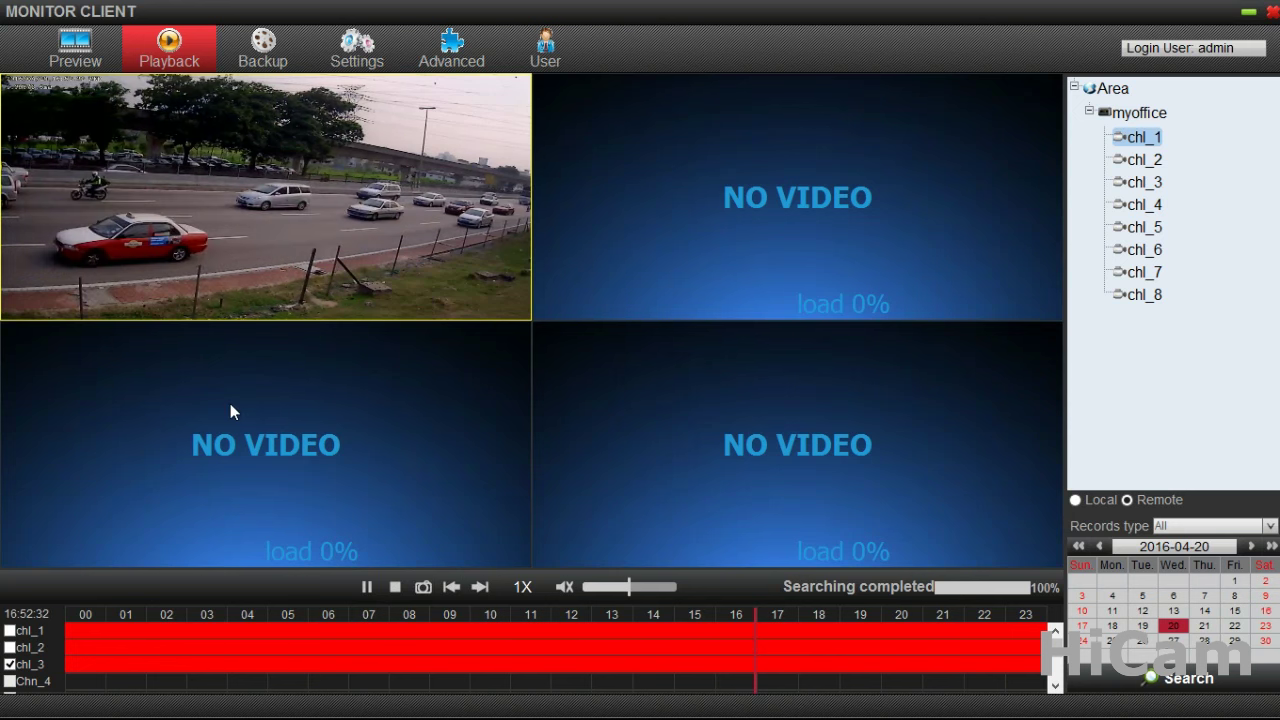
- Select chl_1 and chl_2 again in the timeline's channel list, alongside chl_3
{"action": "left_click", "coordinate": [86, 650]}
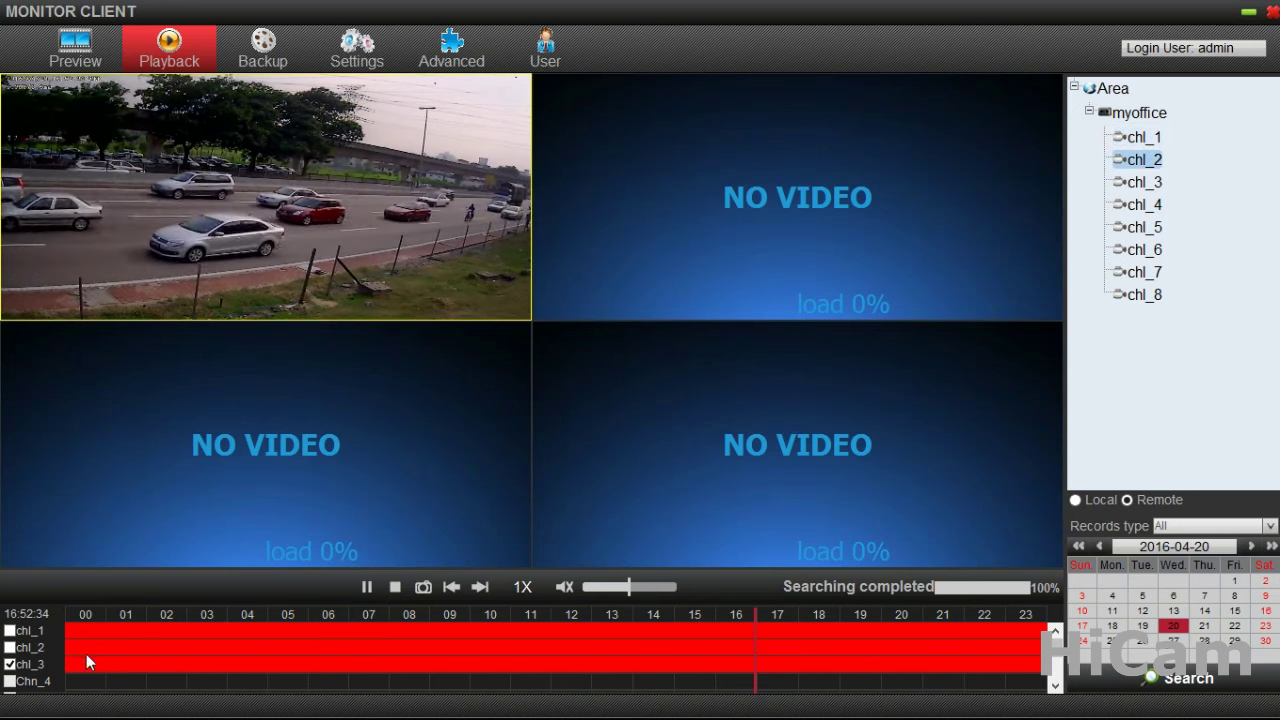
{"action": "left_click", "coordinate": [12, 665]}
{"action": "left_click", "coordinate": [30, 648]}
{"action": "left_click", "coordinate": [35, 632]}
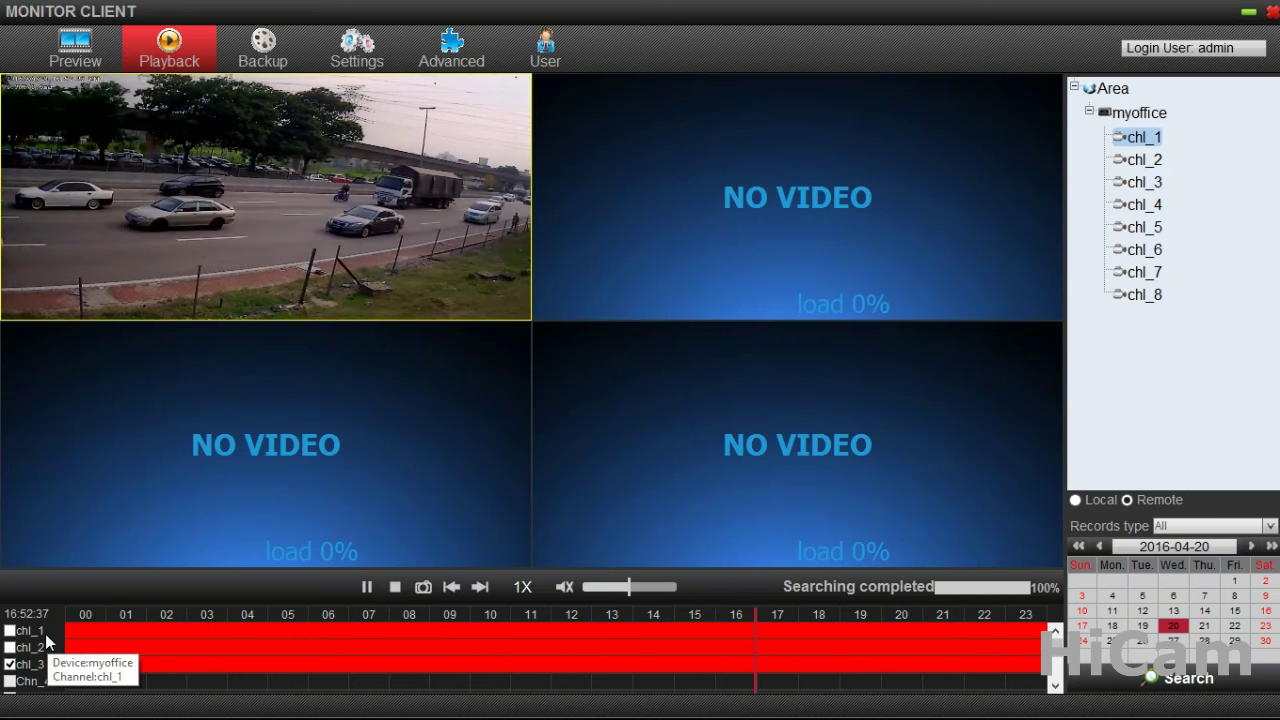
{"action": "left_click", "coordinate": [12, 658]}
{"action": "left_click", "coordinate": [14, 666]}
{"action": "left_click", "coordinate": [10, 648]}
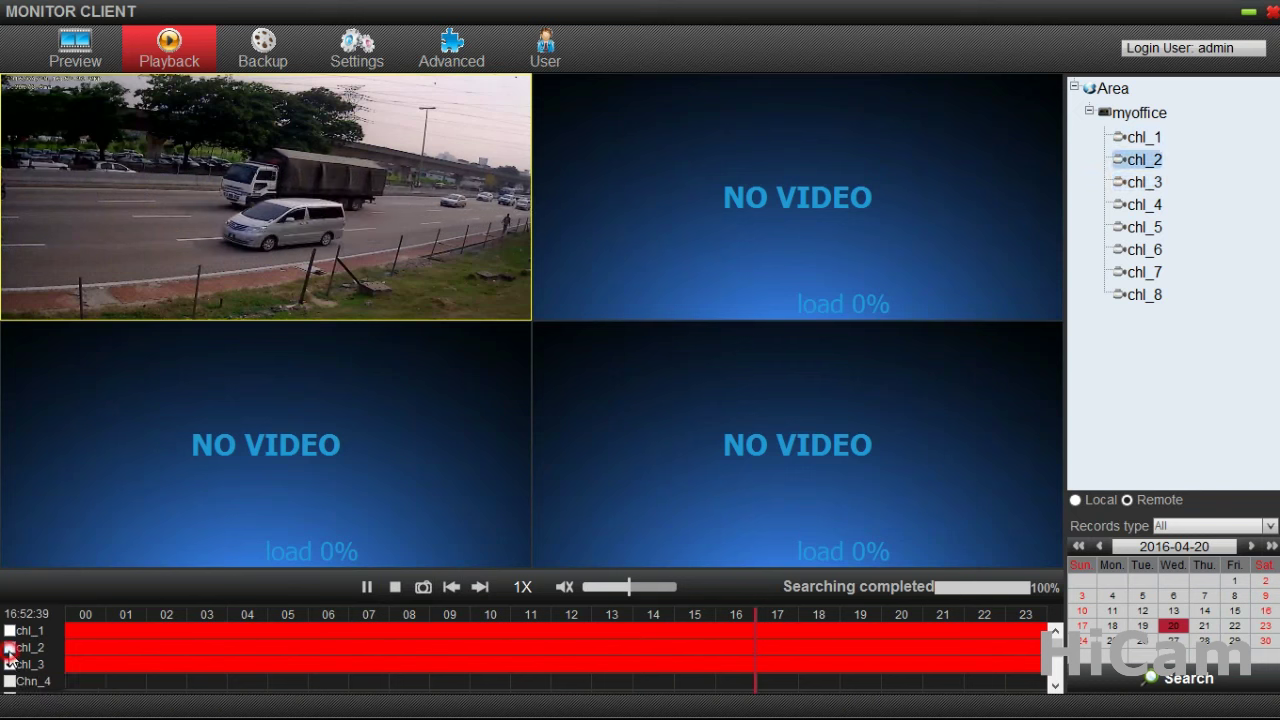
{"action": "left_click", "coordinate": [10, 631]}
{"action": "left_click", "coordinate": [22, 648]}
- Check the selection of every channel in the timeline's list, from chl_1 through Chn_8
{"action": "scroll", "coordinate": [20, 655], "scroll_direction": "down", "scroll_amount": 2}
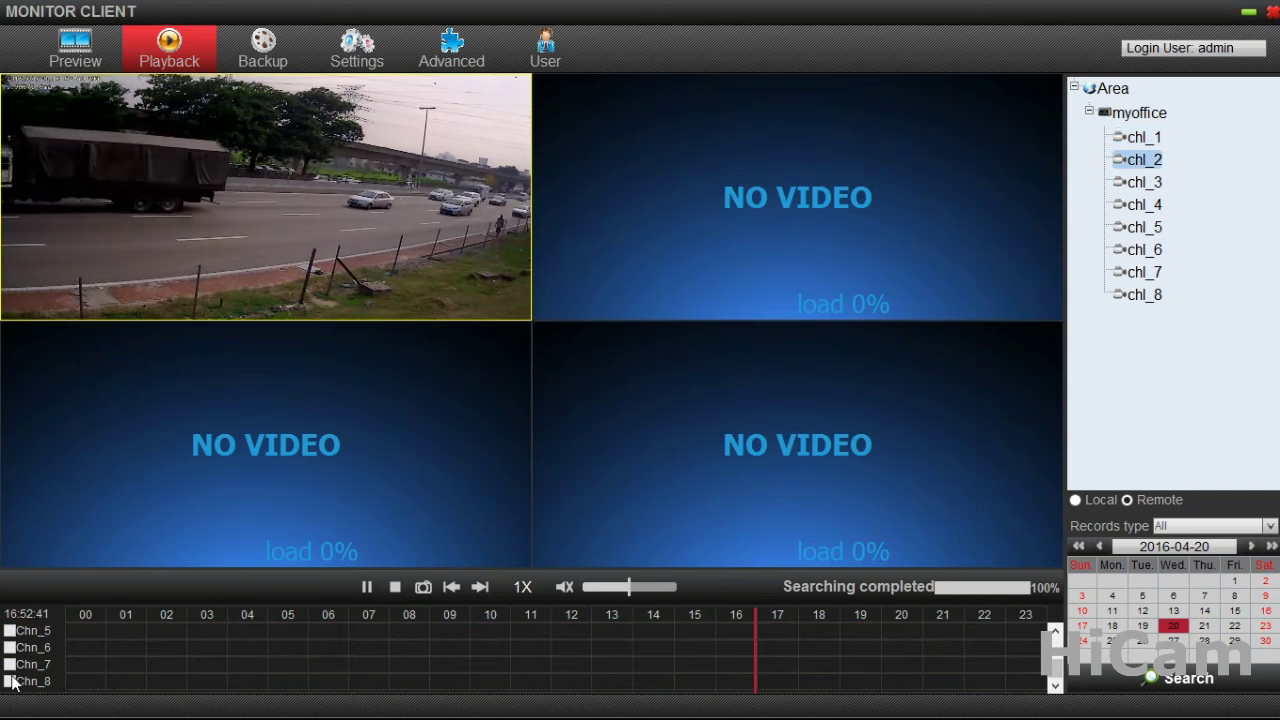
{"action": "scroll", "coordinate": [12, 682], "scroll_direction": "up", "scroll_amount": 2}
{"action": "left_click", "coordinate": [40, 650]}
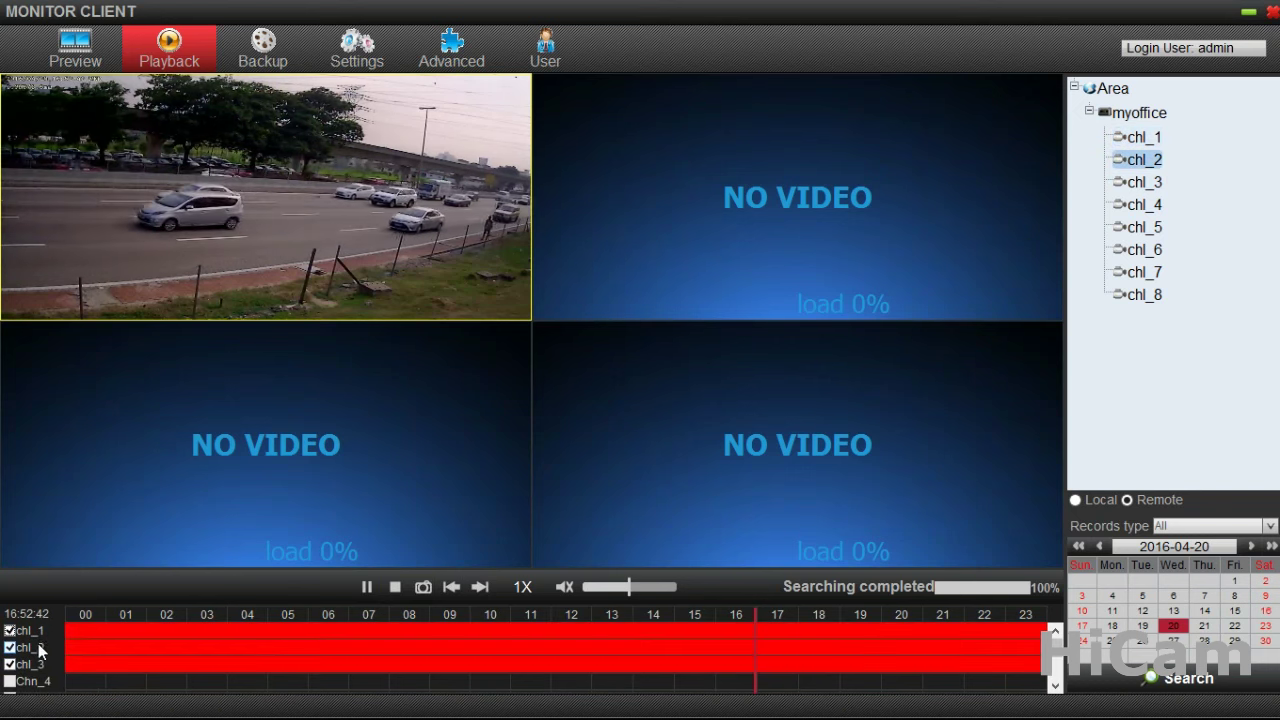
{"action": "left_click", "coordinate": [42, 641]}
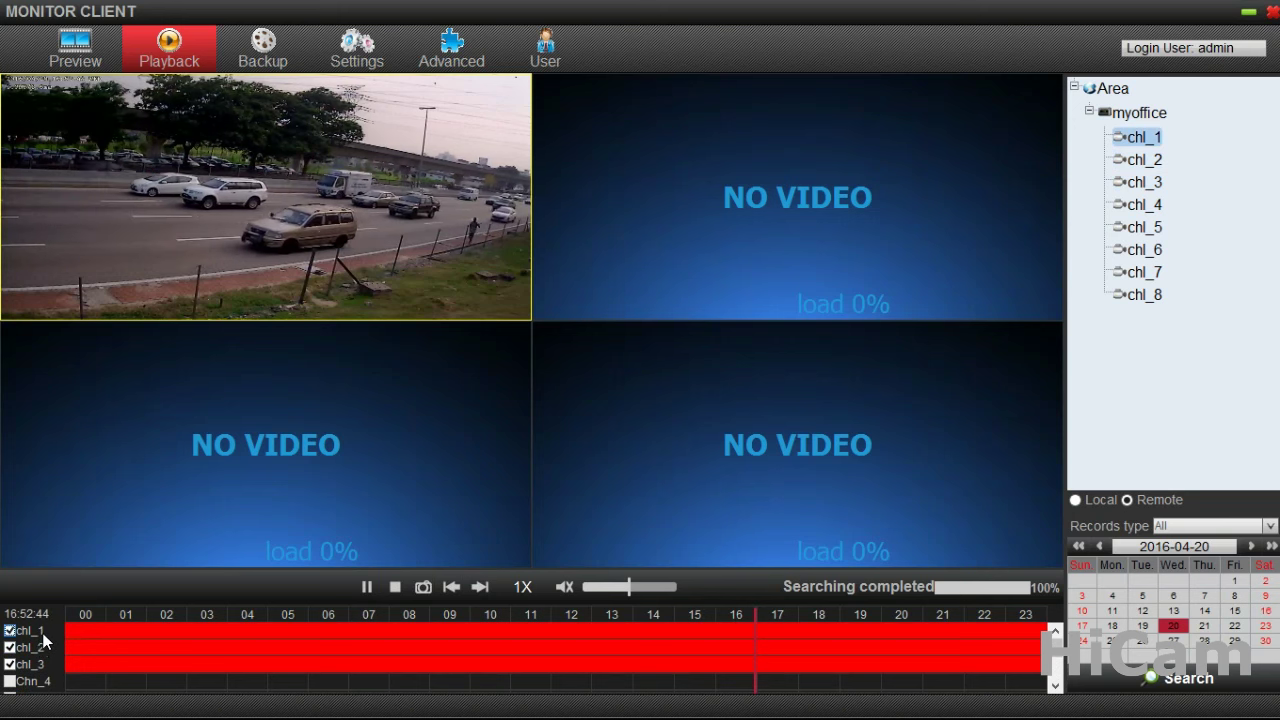
{"action": "scroll", "coordinate": [44, 672], "scroll_direction": "down", "scroll_amount": 2}
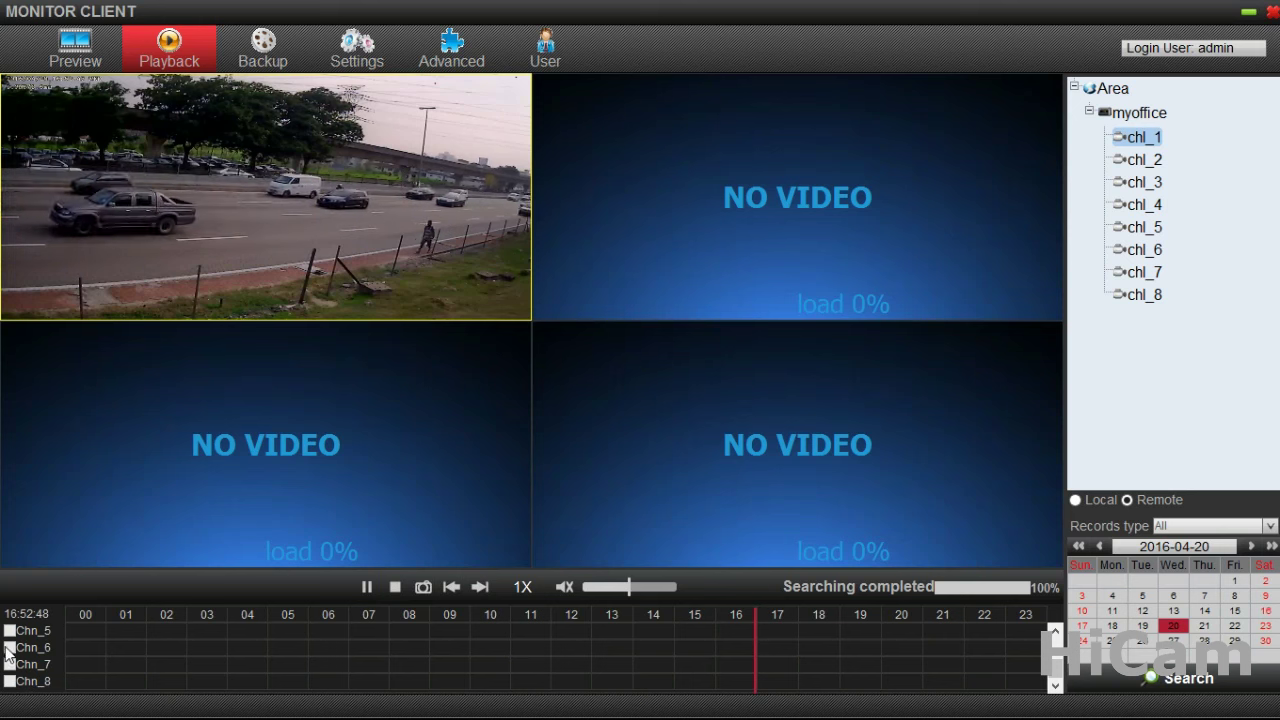
{"action": "scroll", "coordinate": [28, 648], "scroll_direction": "up", "scroll_amount": 2}
{"action": "left_click", "coordinate": [28, 648]}
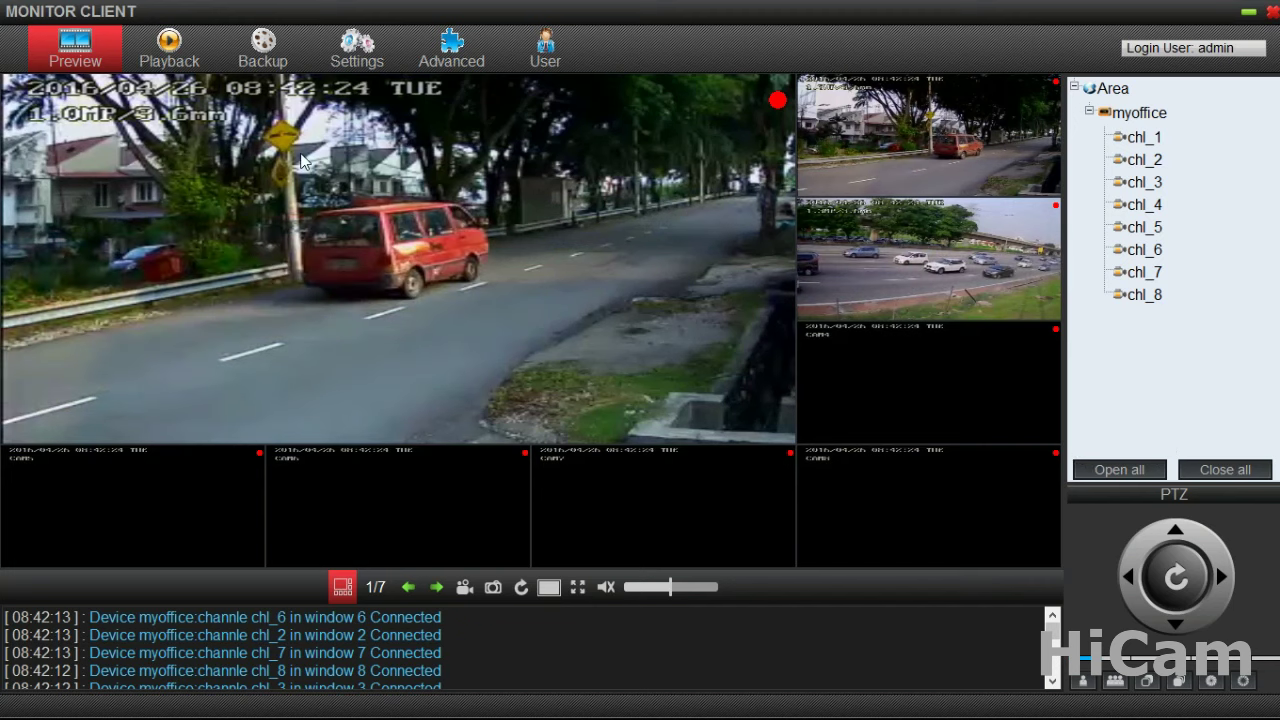
- Close all live channels in Preview and search the remote recordings of myoffice for 2016-04-22 in Backup
{"action": "left_click", "coordinate": [1260, 476]}
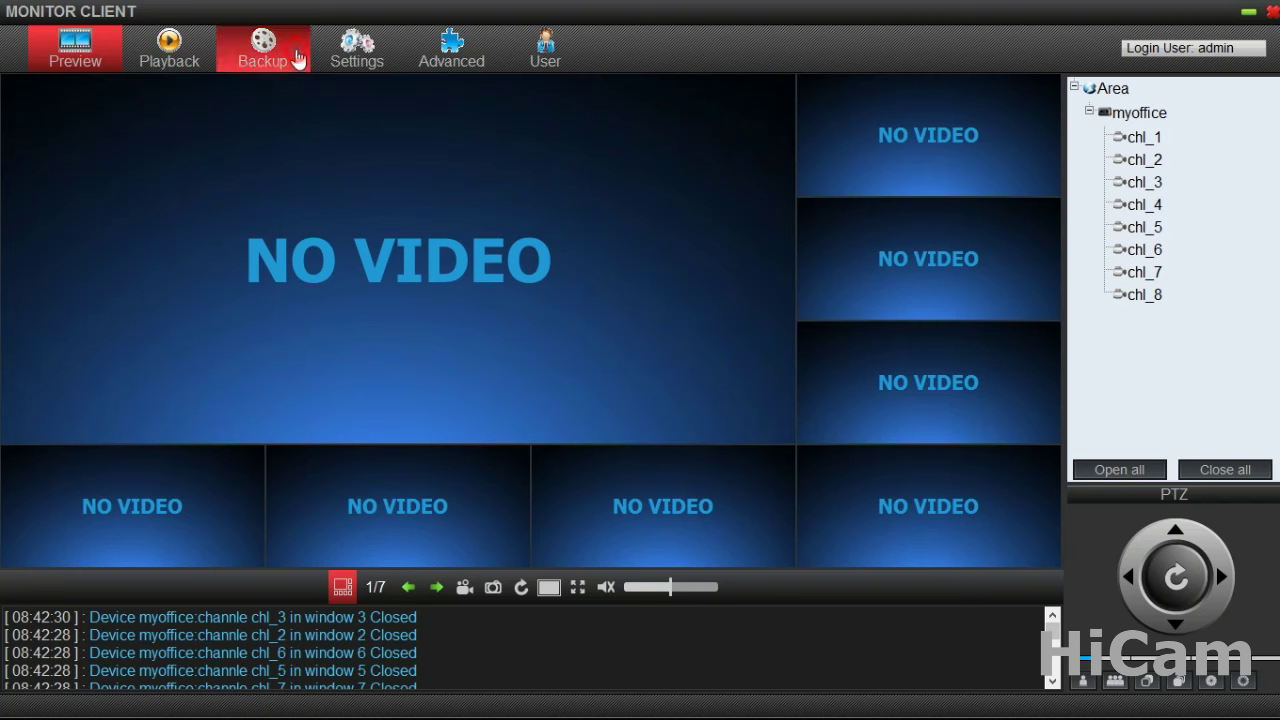
{"action": "left_click", "coordinate": [297, 59]}
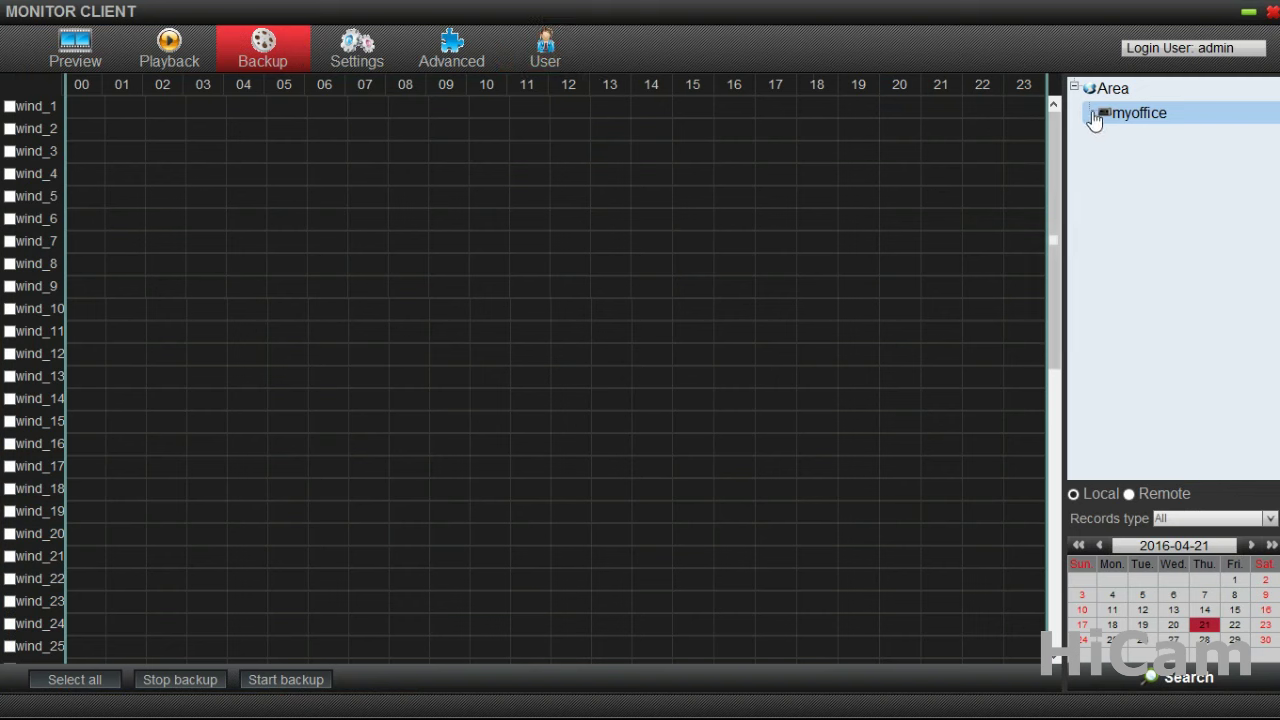
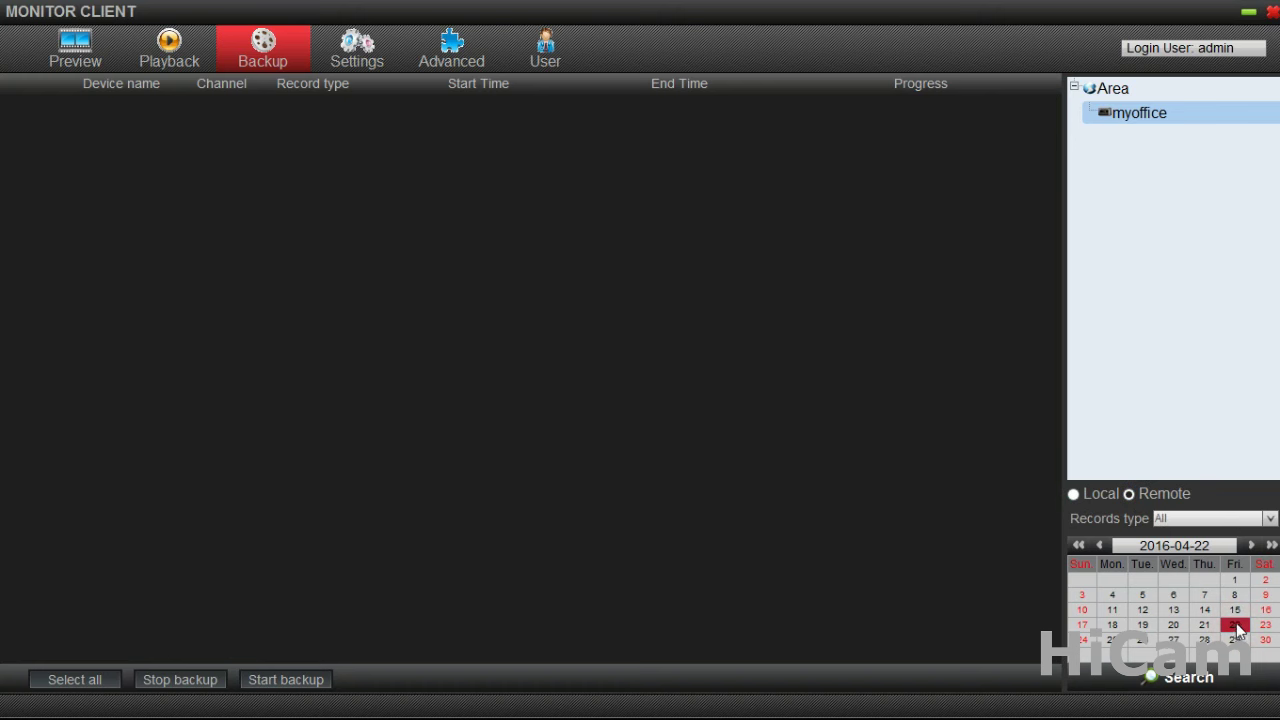
{"action": "left_click", "coordinate": [1190, 688]}
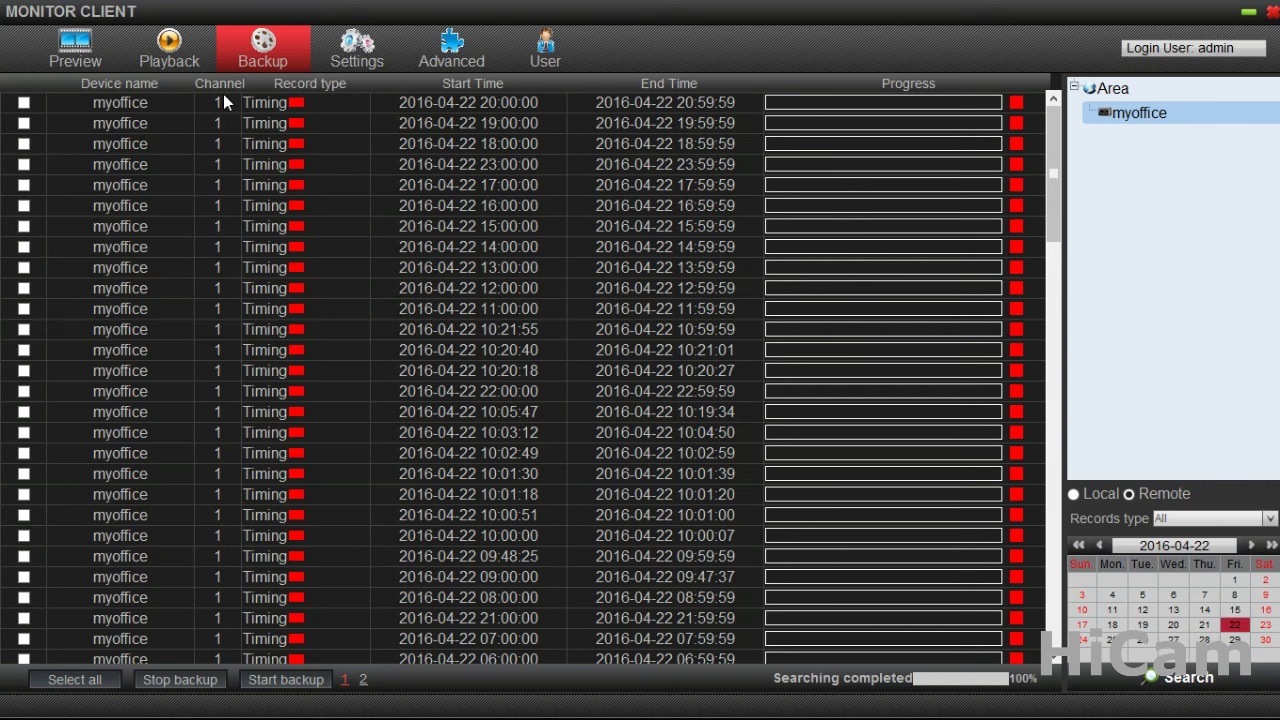
- Look through the 2016-04-22 backup recordings by channel, from channel 1 to channel 3
{"action": "scroll", "coordinate": [223, 295], "scroll_direction": "down", "scroll_amount": 12}
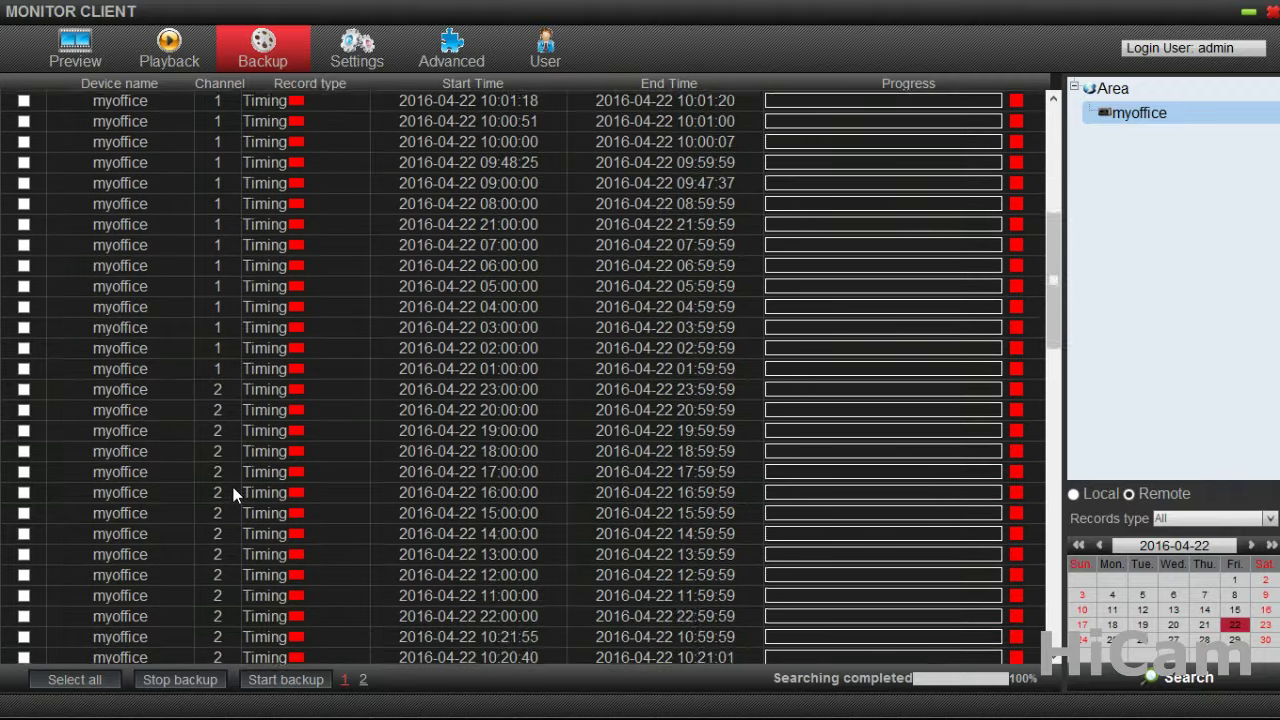
{"action": "scroll", "coordinate": [233, 487], "scroll_direction": "down", "scroll_amount": 5}
{"action": "scroll", "coordinate": [267, 476], "scroll_direction": "up", "scroll_amount": 5}
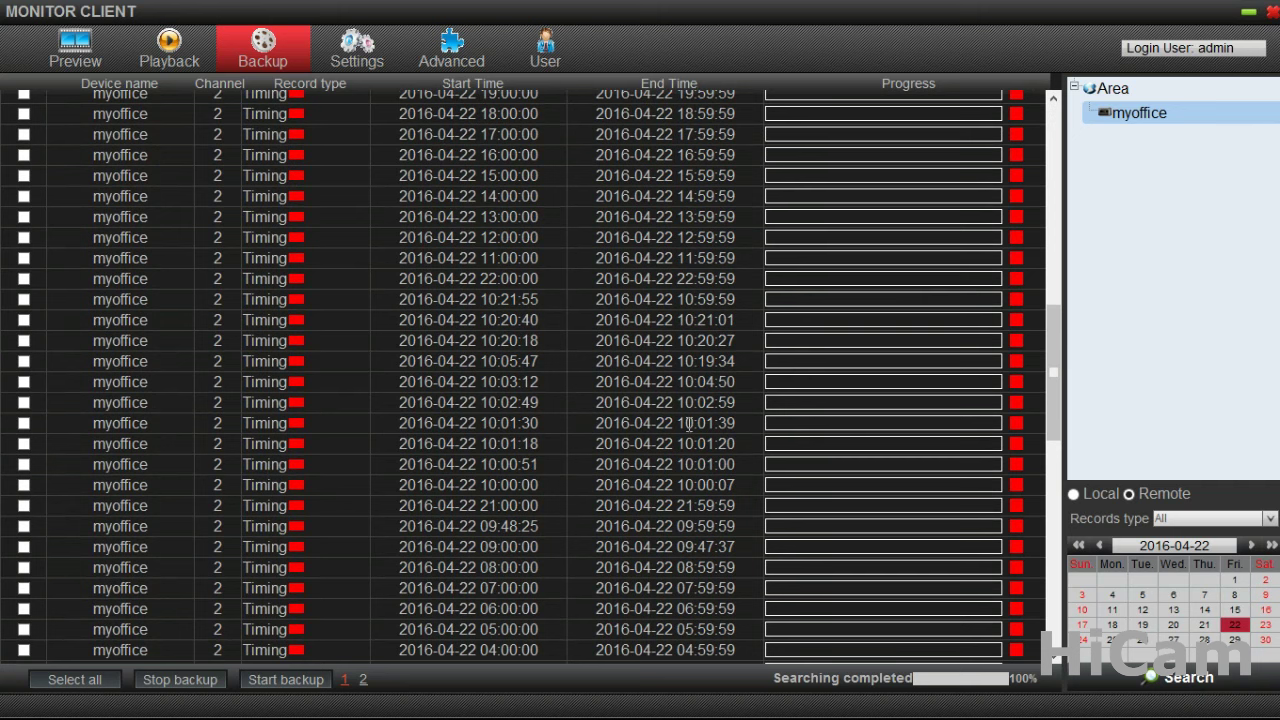
{"action": "scroll", "coordinate": [325, 437], "scroll_direction": "down", "scroll_amount": 6}
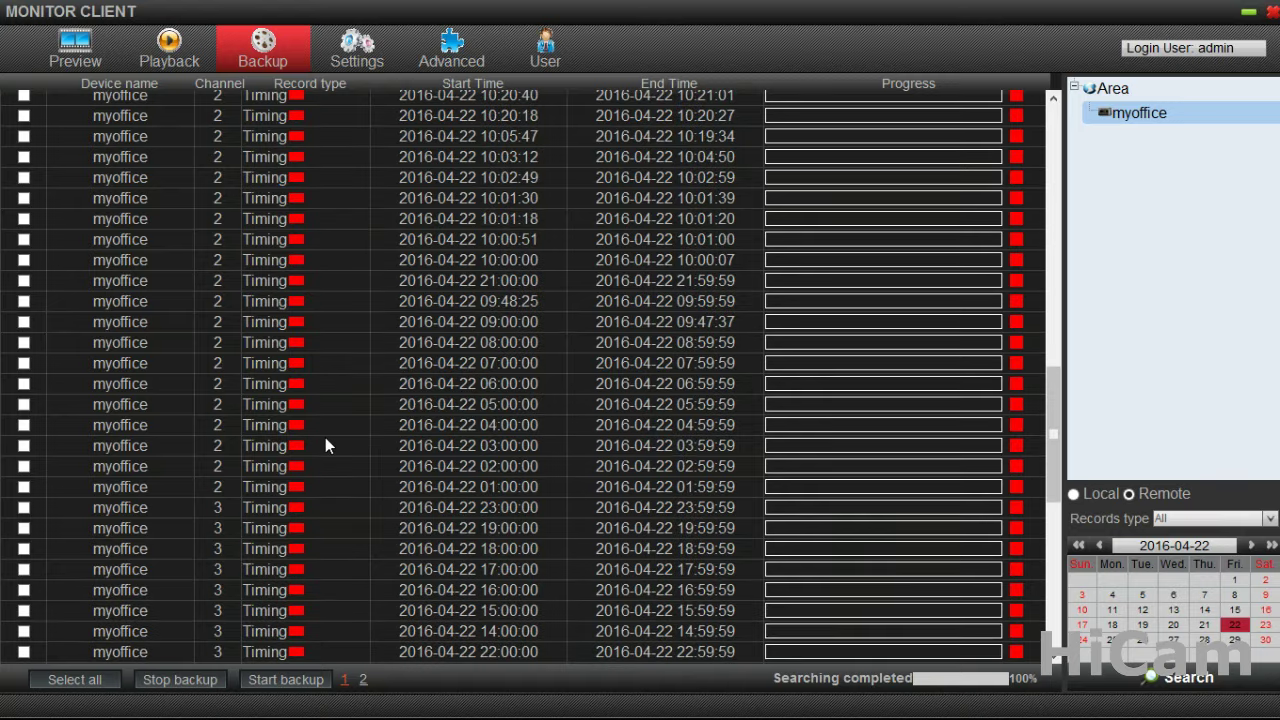
- Back up channel 3's 13:00:00 to 13:59:59 recording of 2016-04-22 into a new folder named Backup Video inside CMS
{"action": "left_click", "coordinate": [24, 505]}
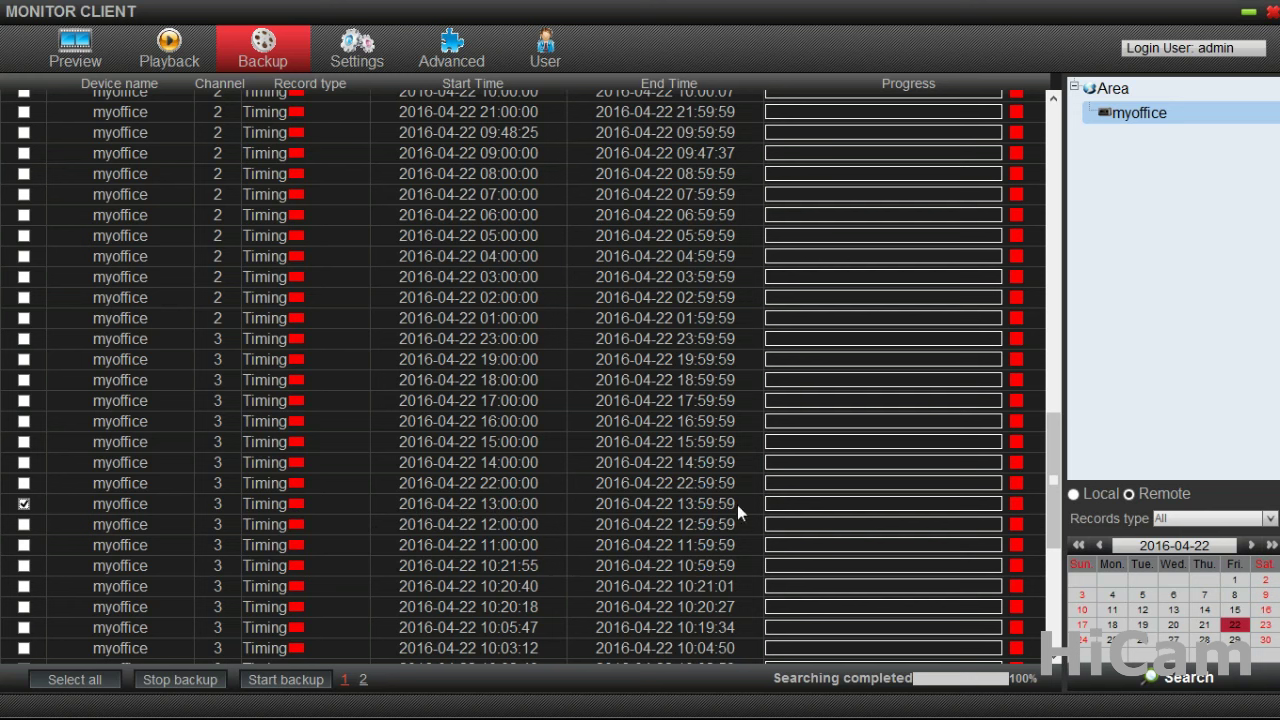
{"action": "left_click", "coordinate": [327, 681]}
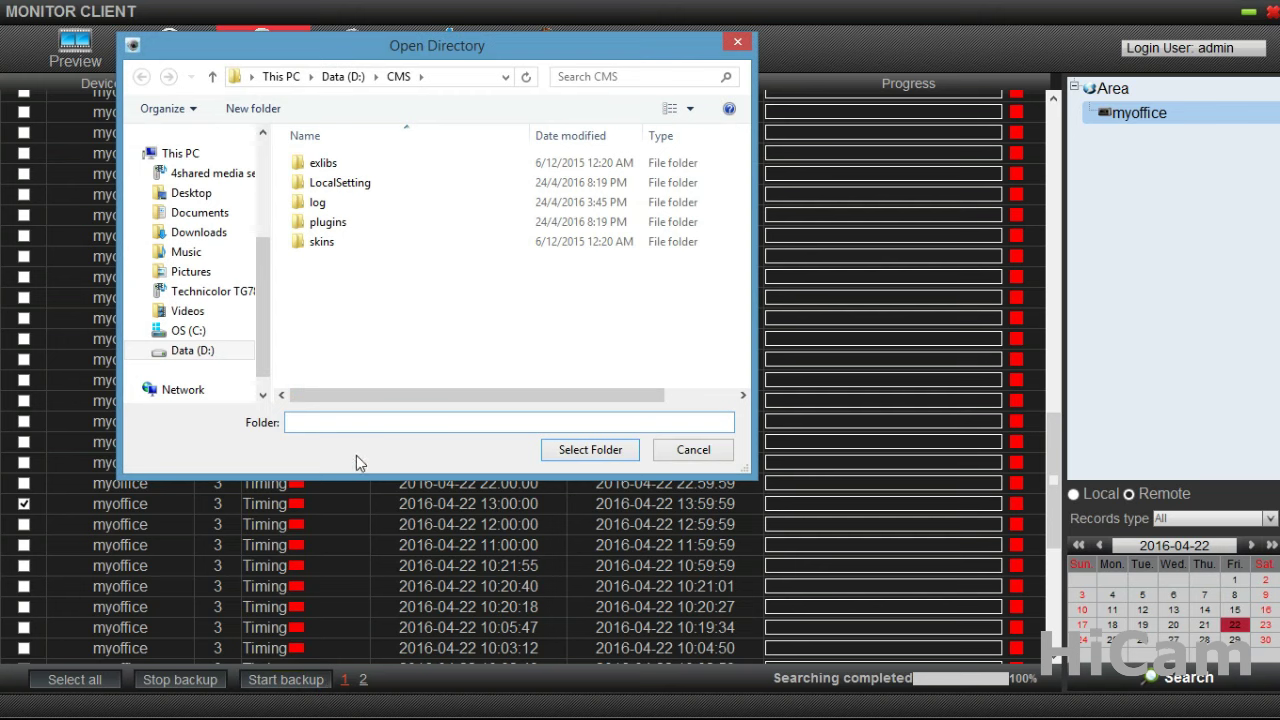
{"action": "right_click", "coordinate": [387, 311]}
{"action": "left_click", "coordinate": [507, 507]}
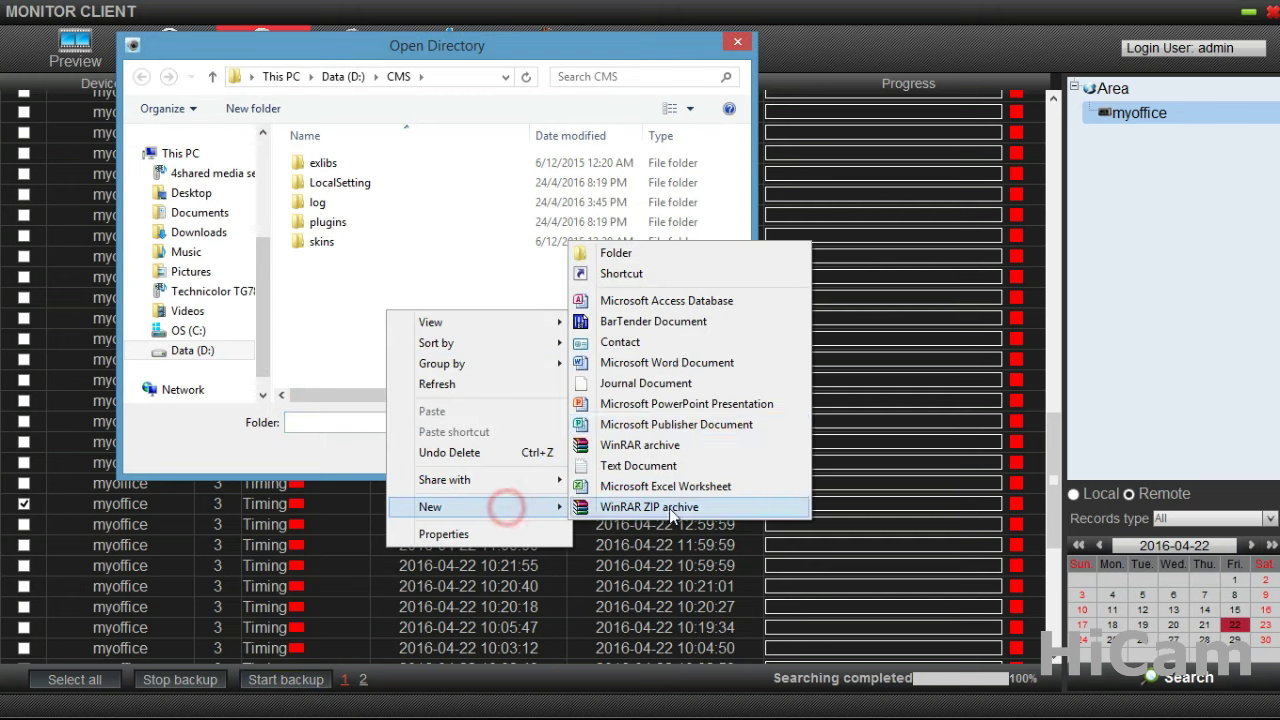
{"action": "left_click", "coordinate": [684, 254]}
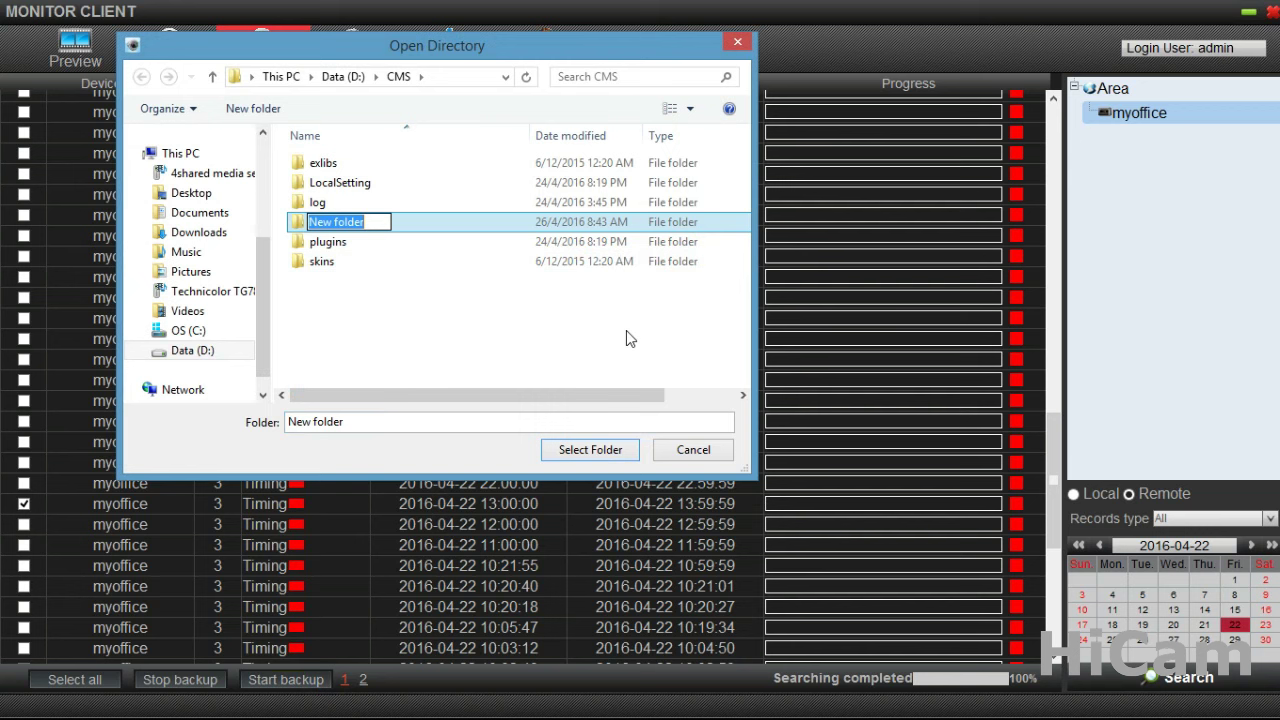
{"action": "type", "text": "Back"}
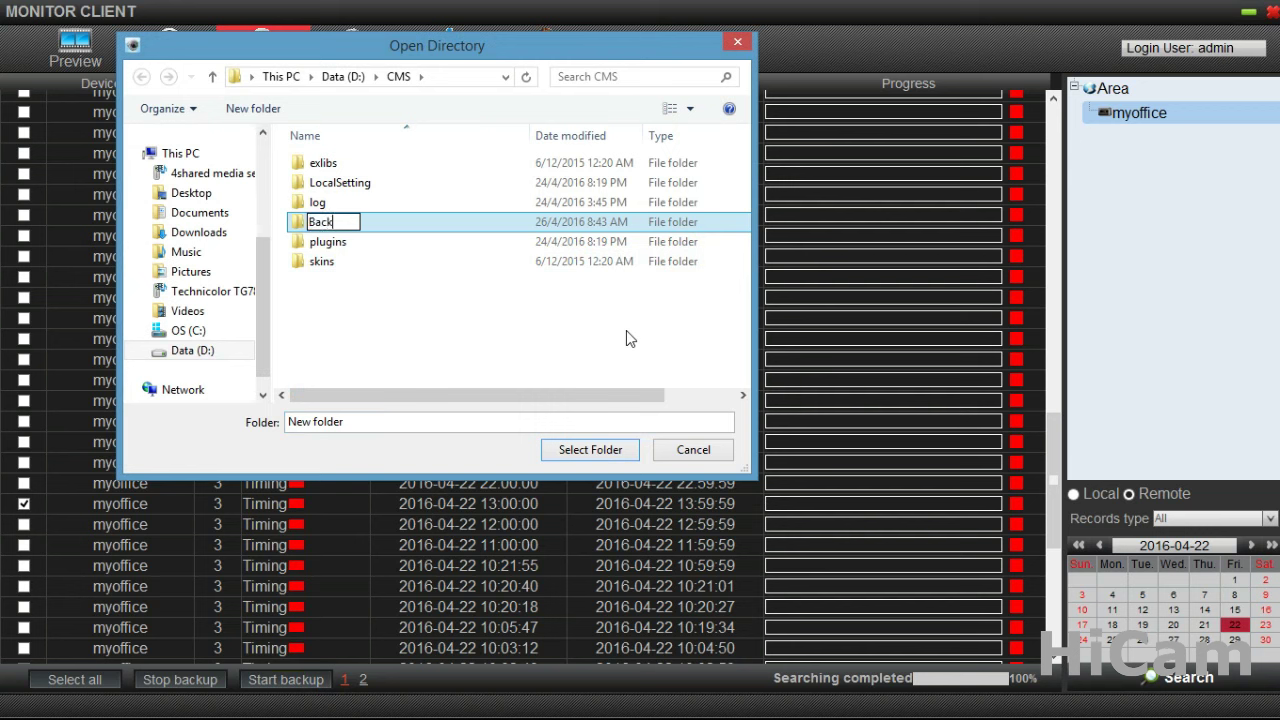
{"action": "type", "text": "up Video"}
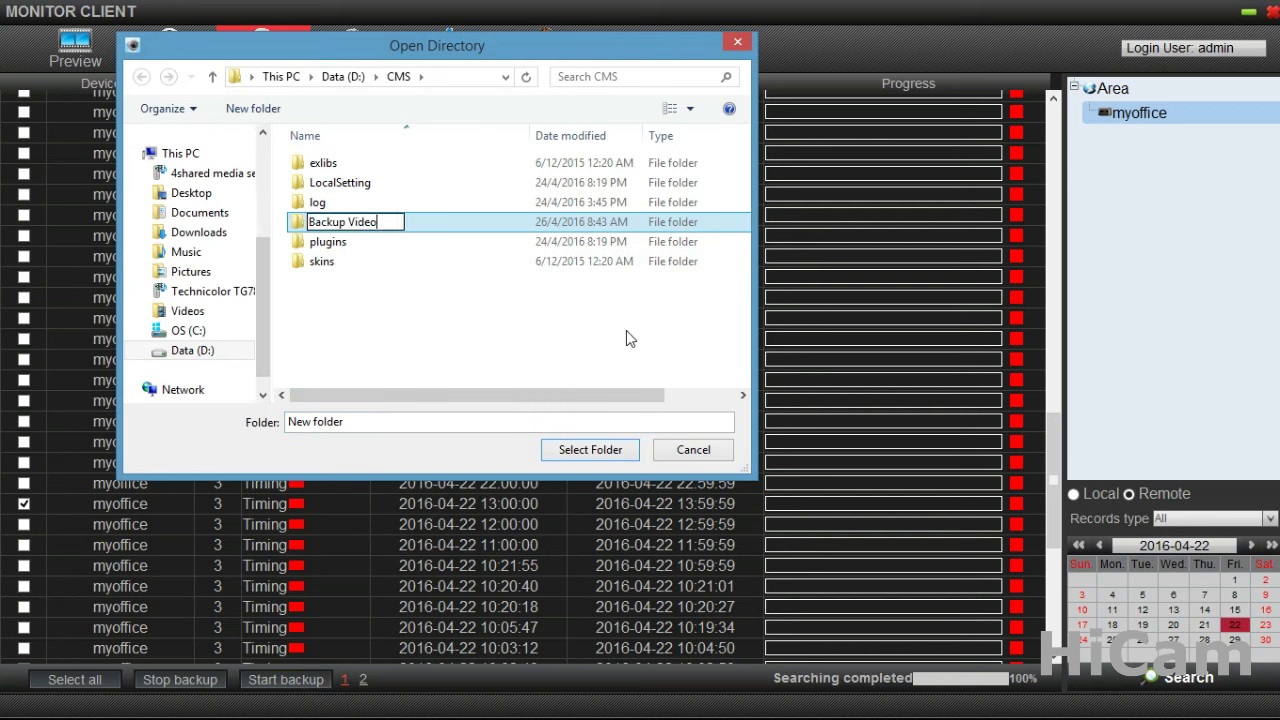
{"action": "left_click", "coordinate": [540, 349]}
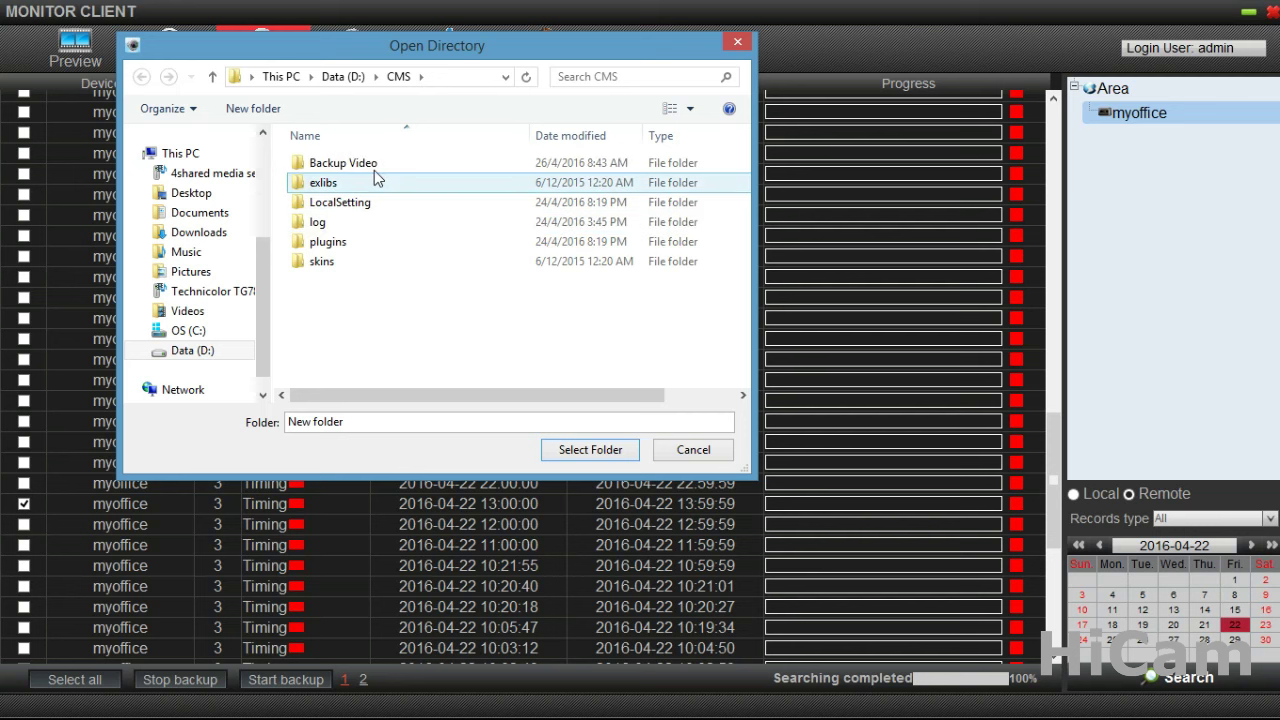
{"action": "left_click", "coordinate": [362, 163]}
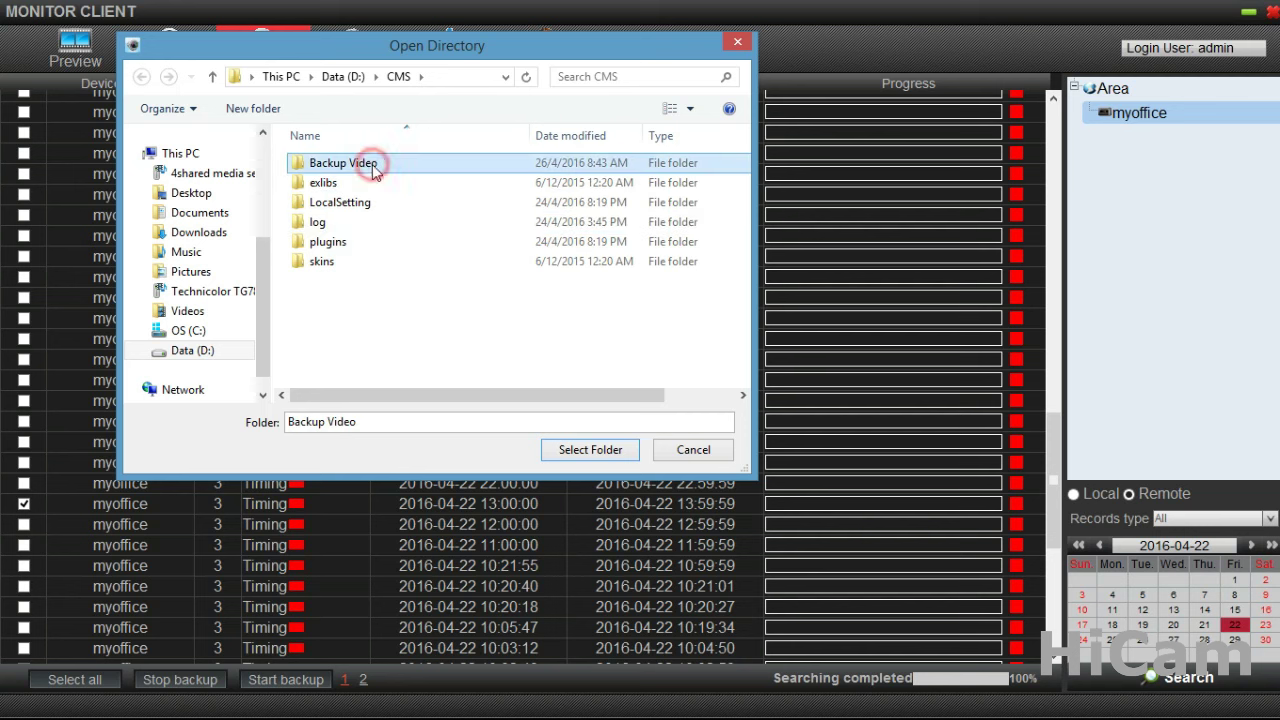
{"action": "left_click", "coordinate": [592, 450]}
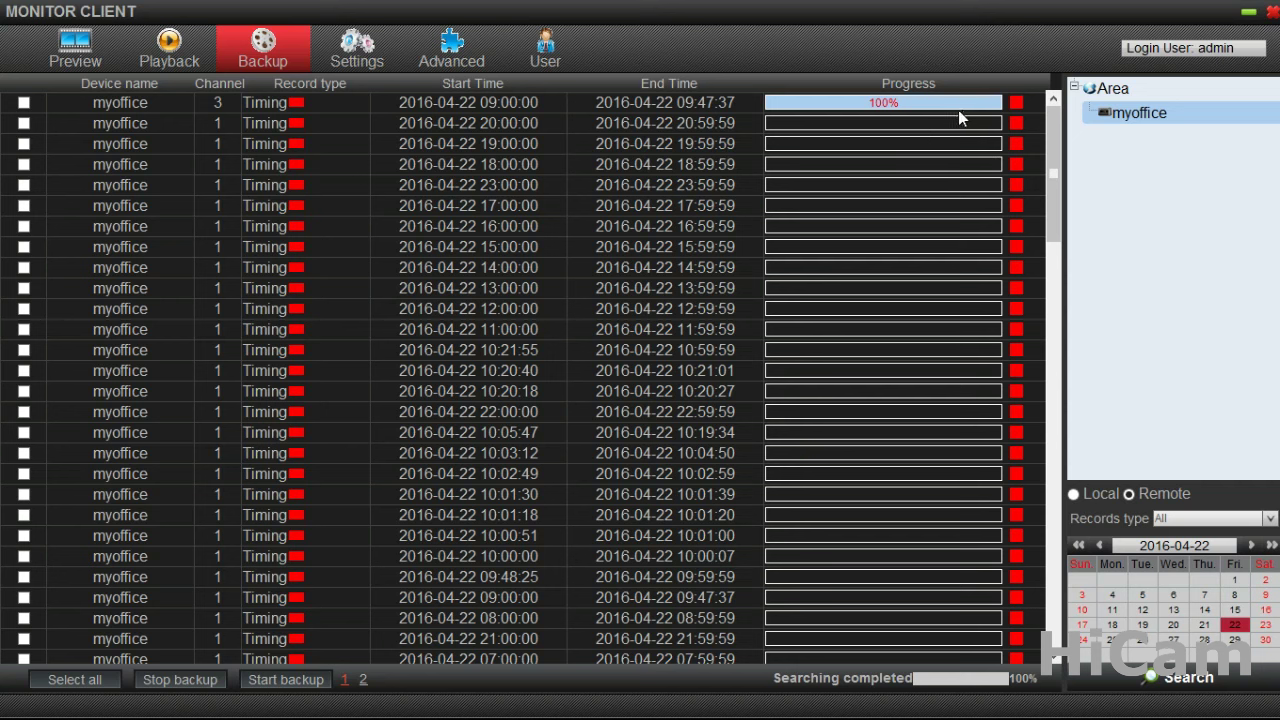
- Sort the list of backup recordings by channel, by start time and by end time
{"action": "left_click", "coordinate": [232, 86]}
{"action": "left_click", "coordinate": [231, 87]}
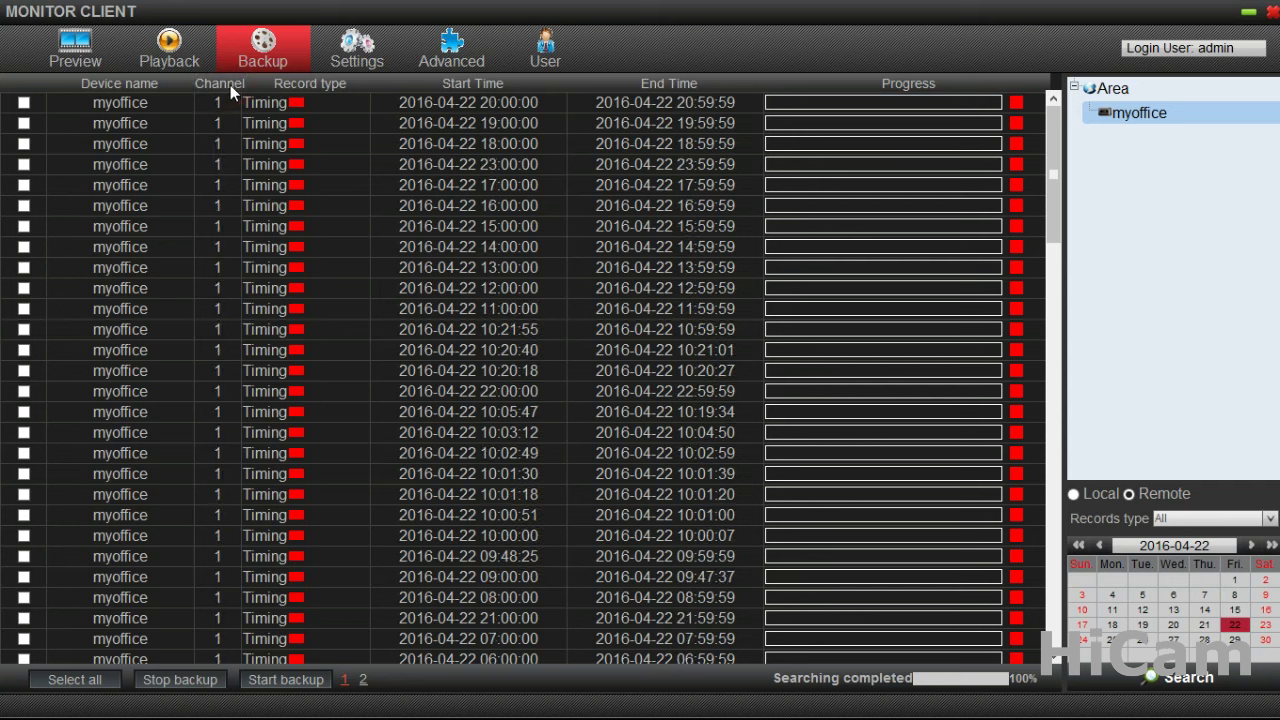
{"action": "left_click", "coordinate": [480, 84]}
{"action": "left_click", "coordinate": [624, 84]}
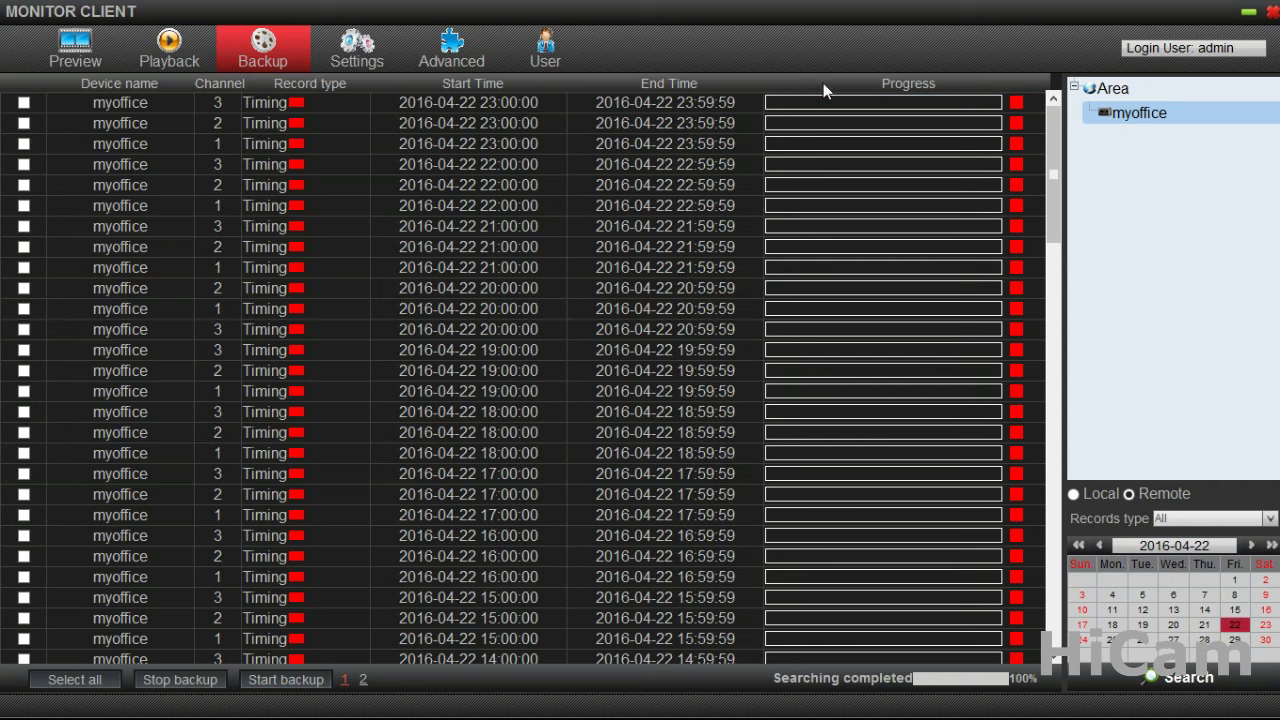
- Switch to File Explorer, open Backup Video through Data (D:) and CMS, and check the details of the backed-up files
{"action": "left_click", "coordinate": [1246, 14]}
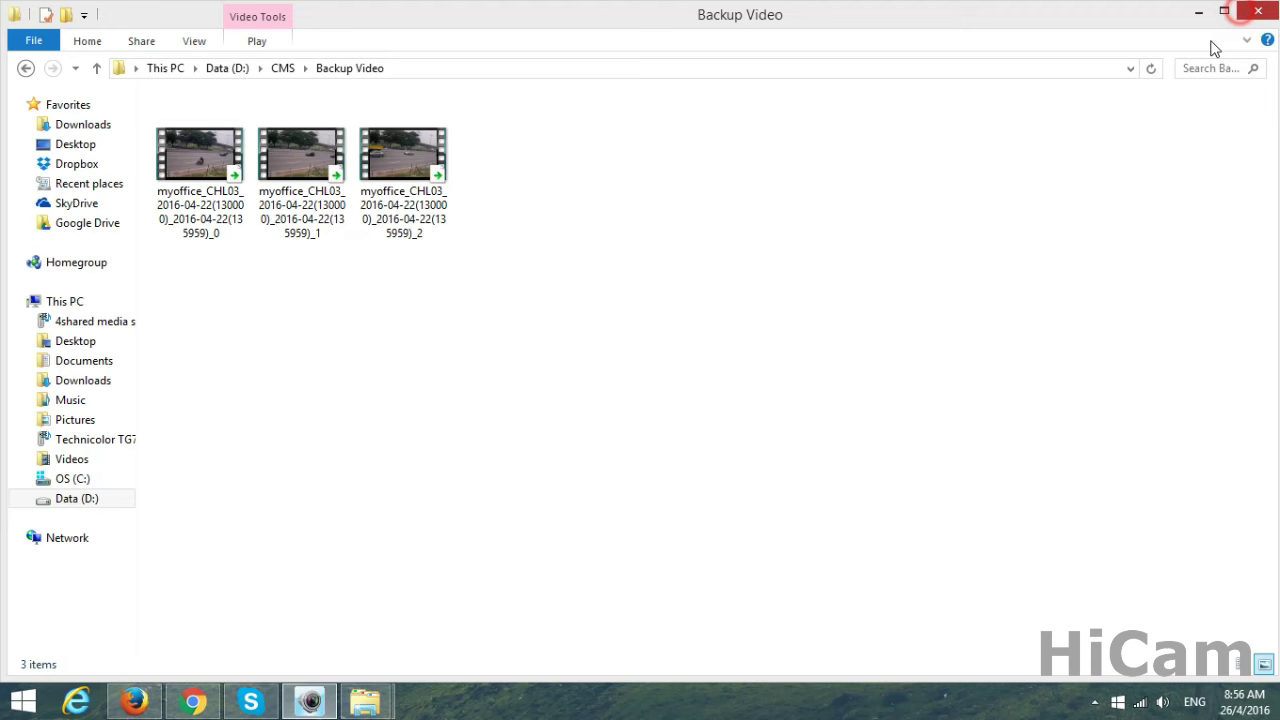
{"action": "mouse_move", "coordinate": [365, 702]}
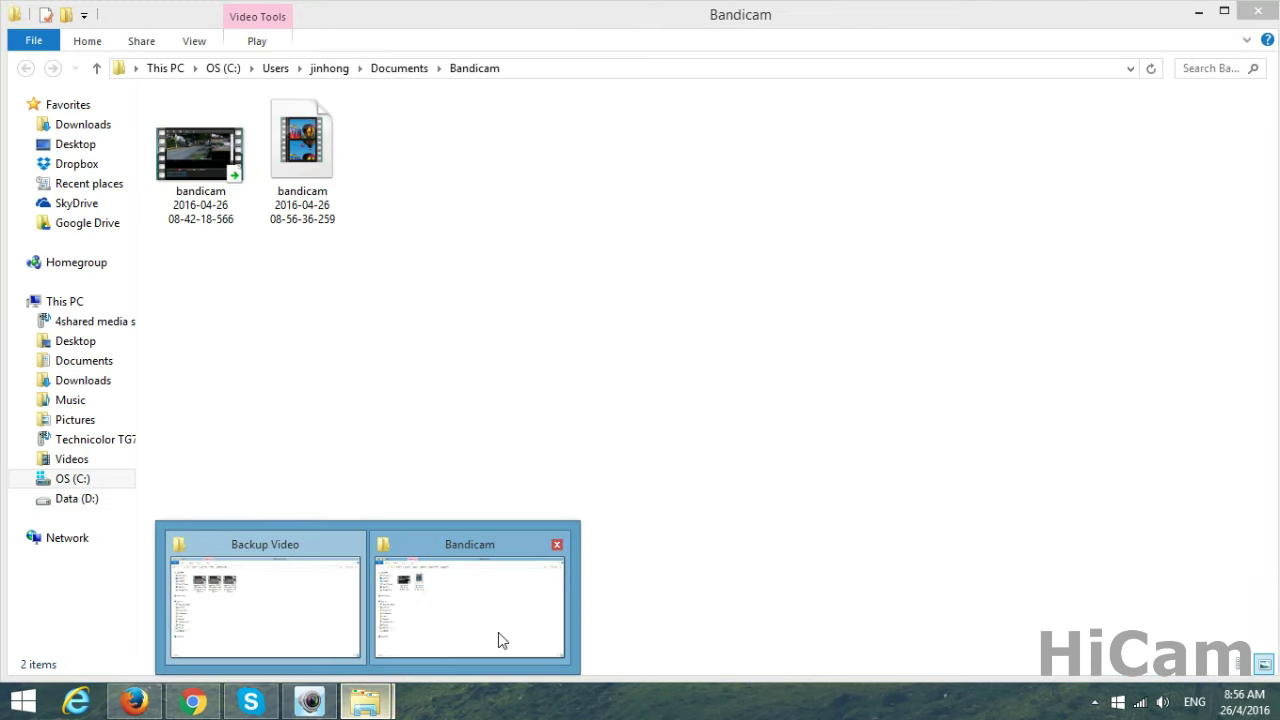
{"action": "left_click", "coordinate": [323, 614]}
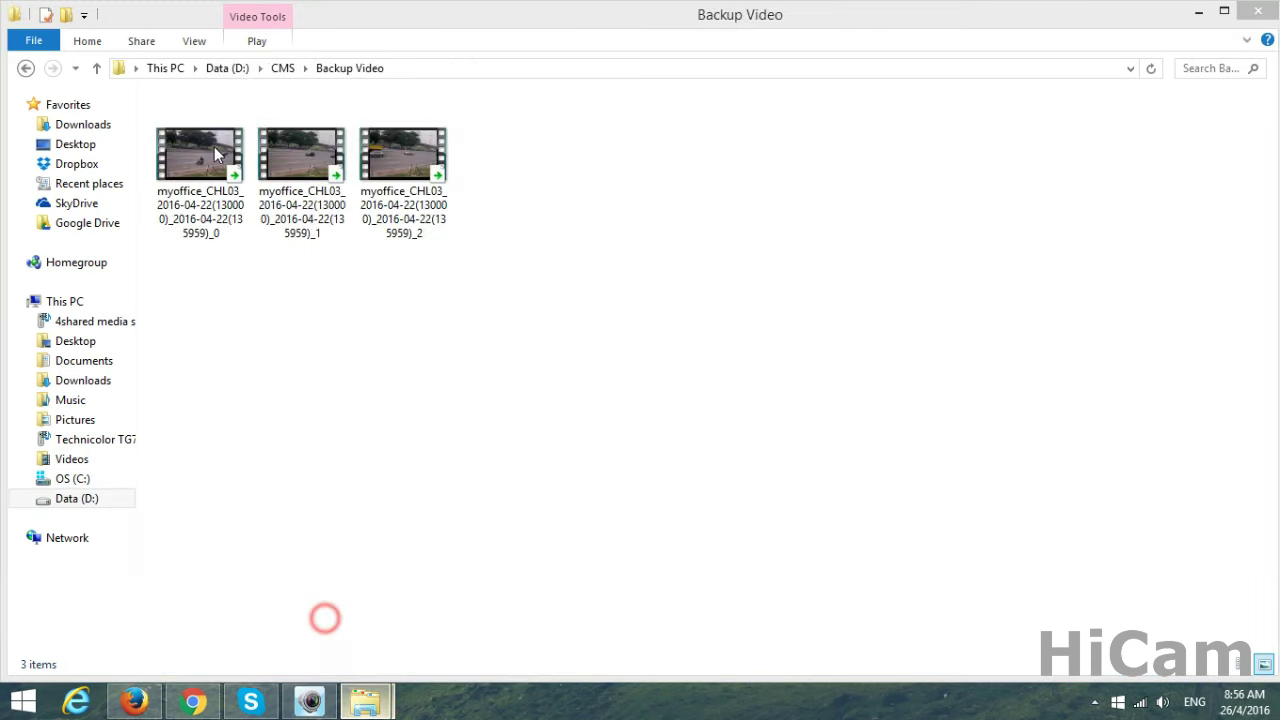
{"action": "left_click", "coordinate": [166, 68]}
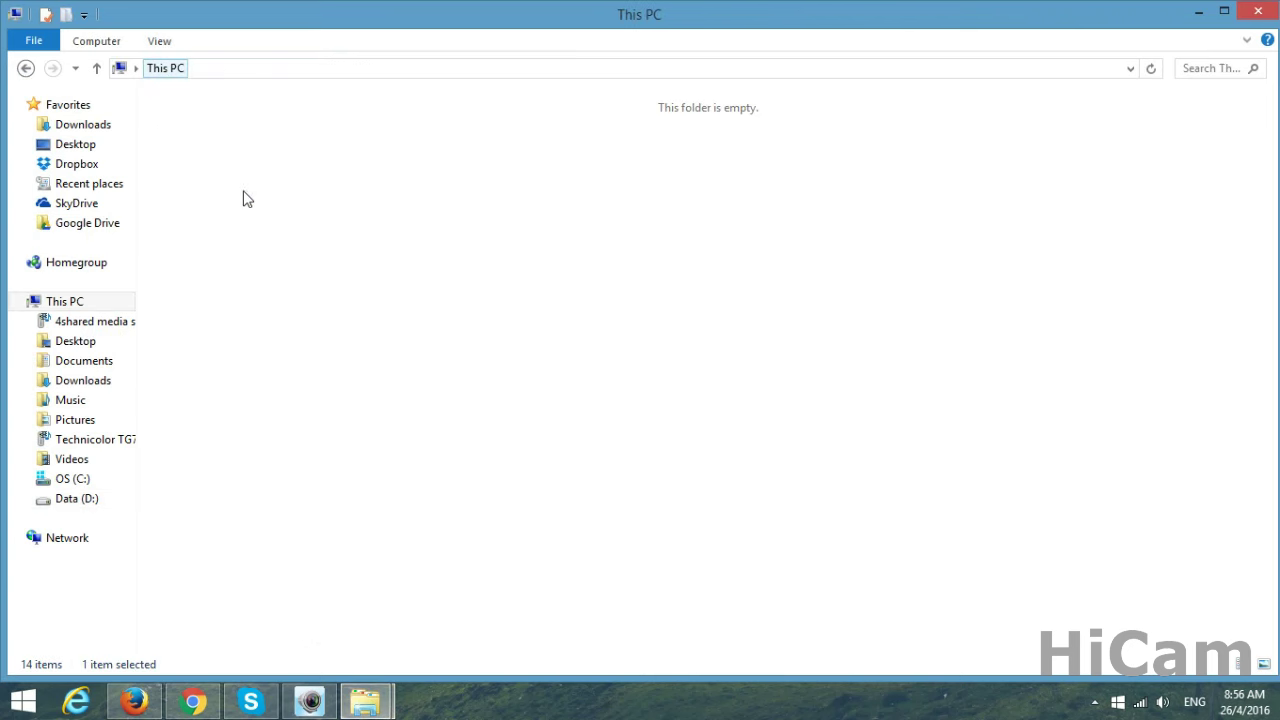
{"action": "double_click", "coordinate": [893, 279]}
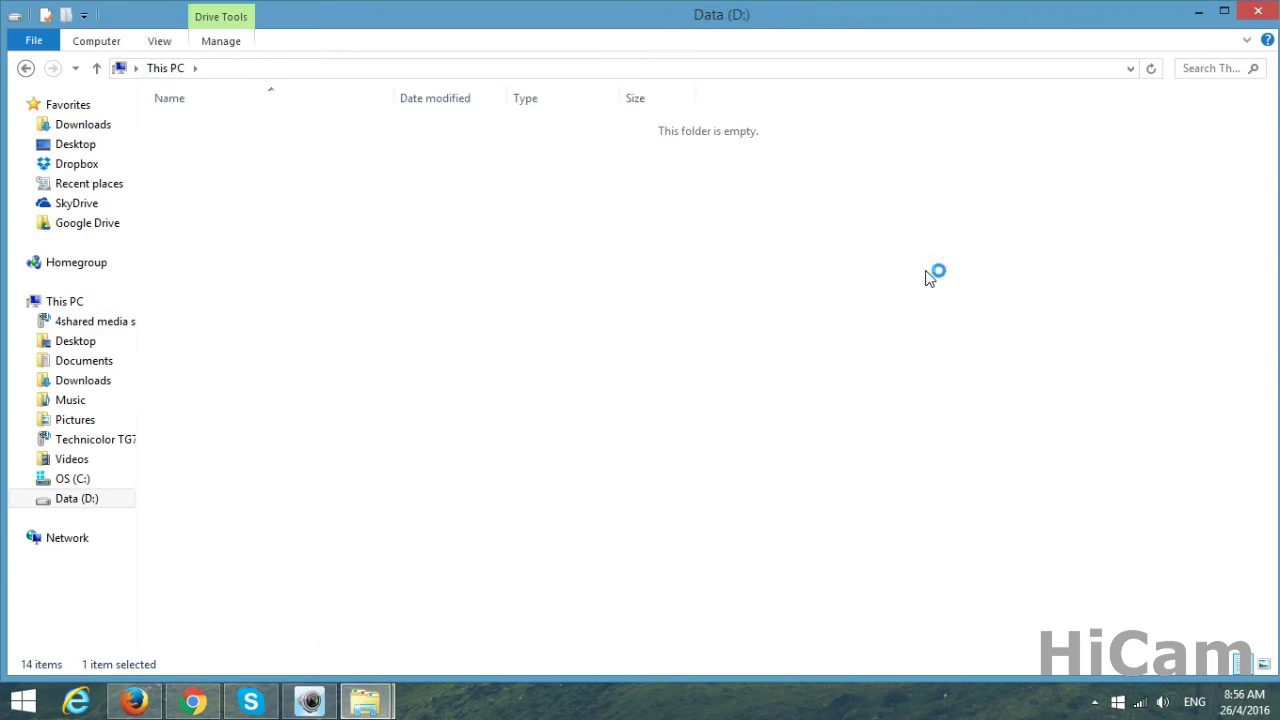
{"action": "double_click", "coordinate": [297, 147]}
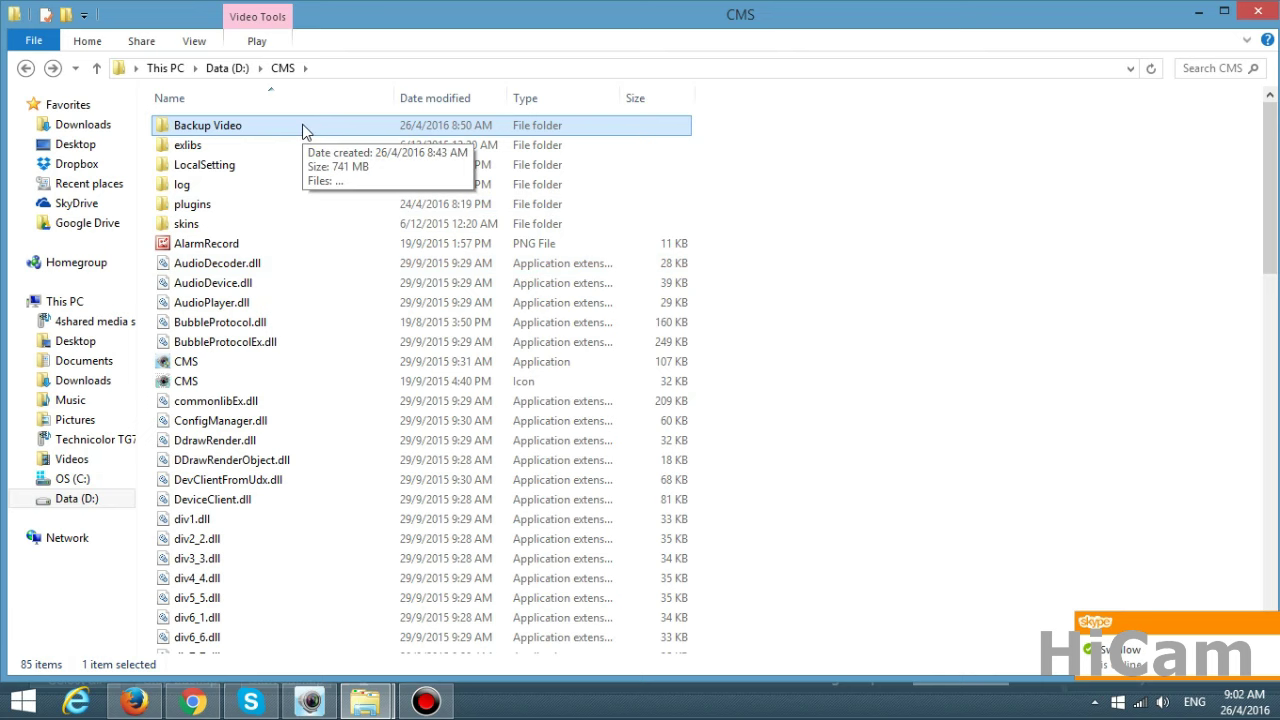
{"action": "double_click", "coordinate": [305, 124]}
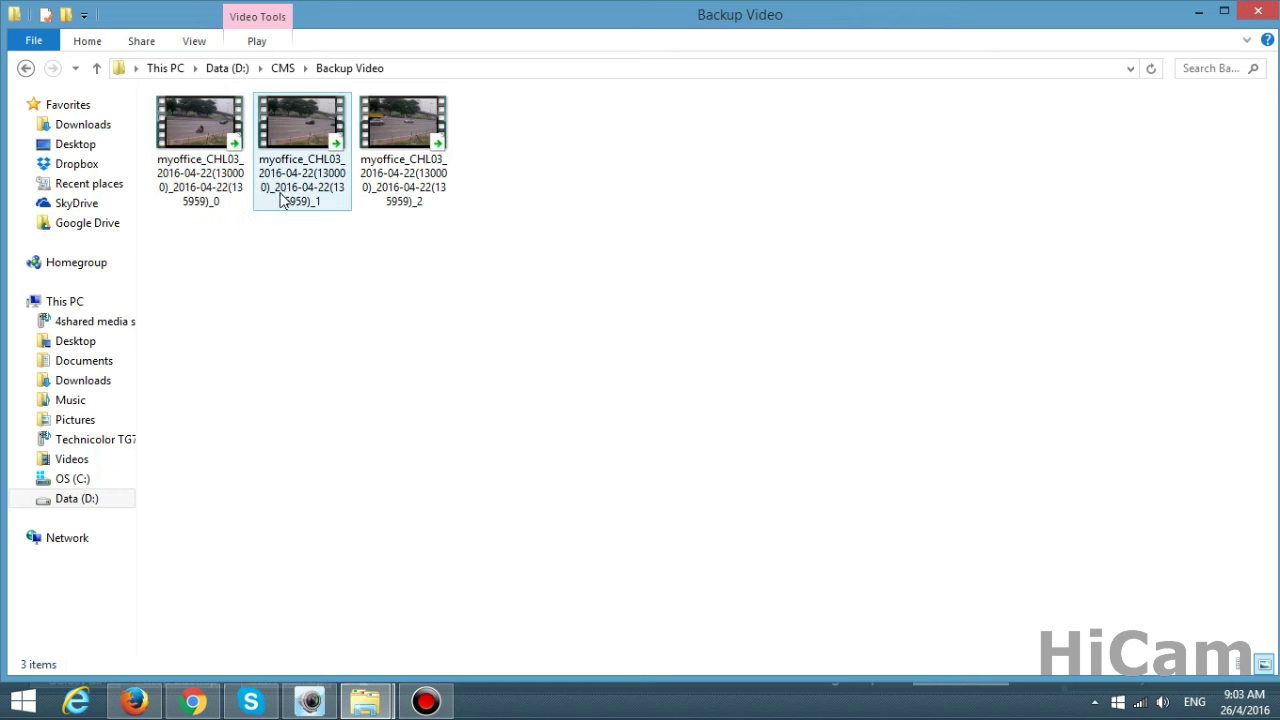
{"action": "mouse_move", "coordinate": [290, 188]}
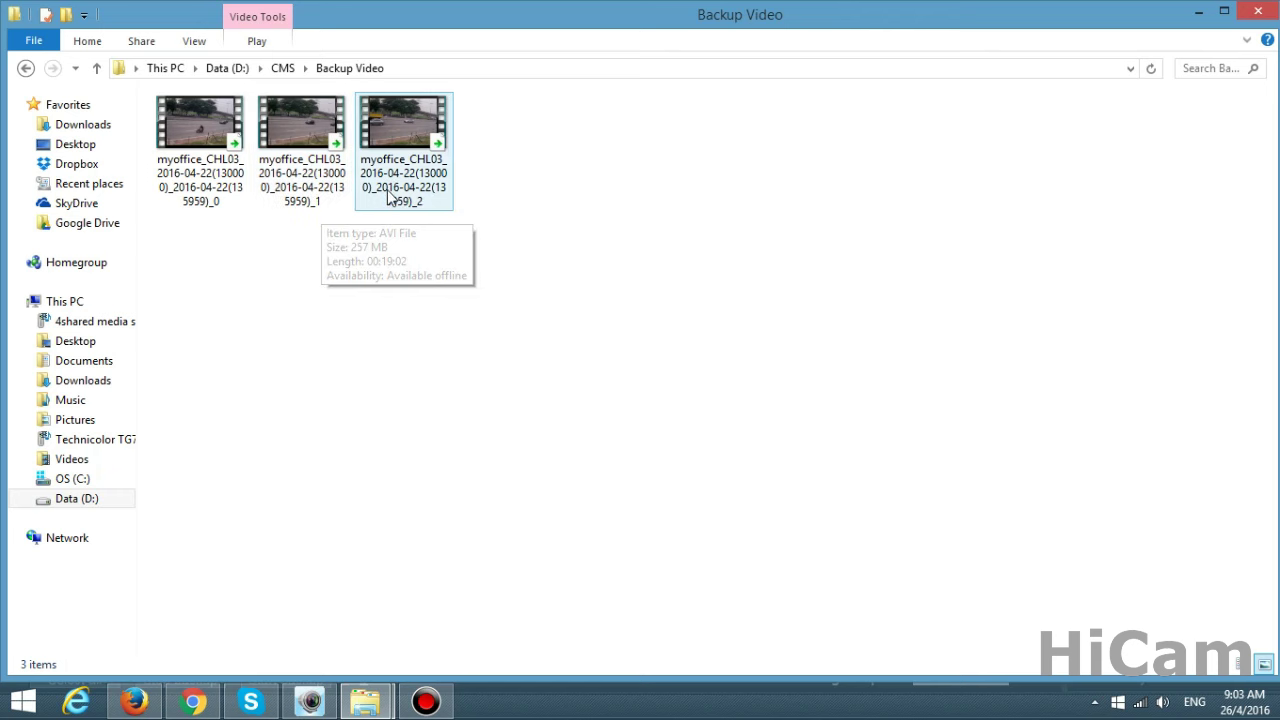
{"action": "mouse_move", "coordinate": [425, 185]}
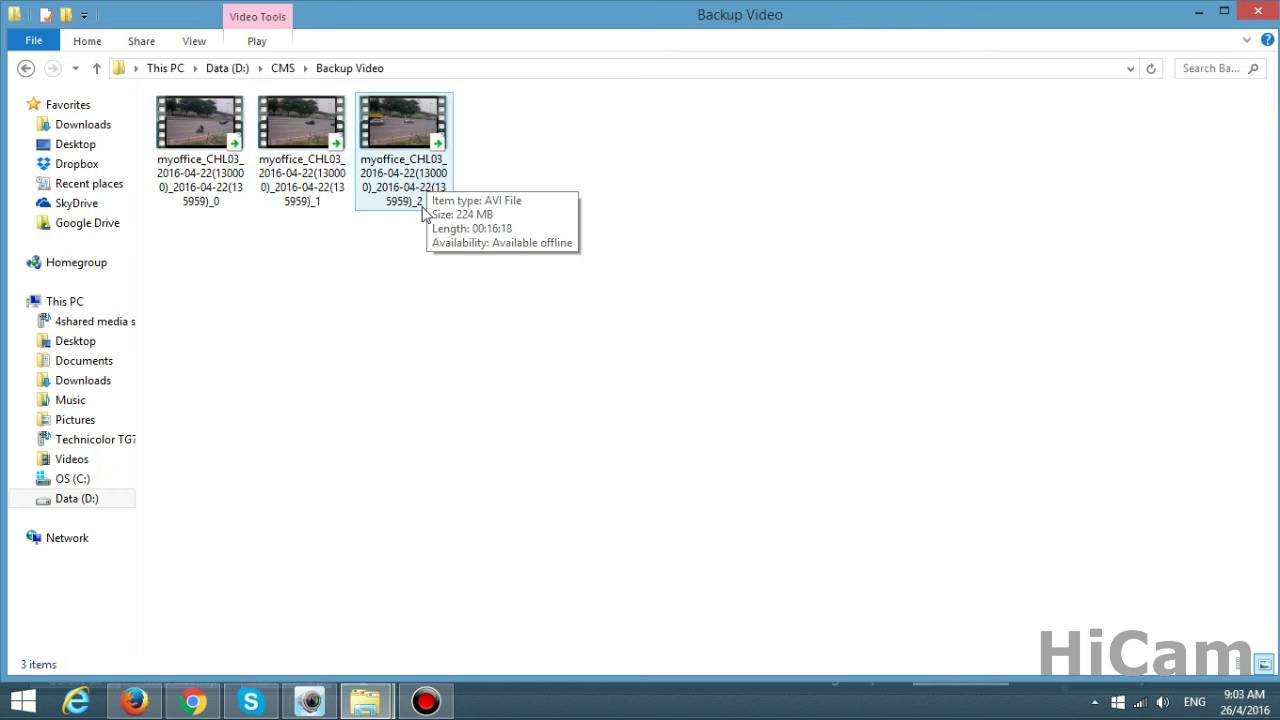
- Play the backup file ending in _0 maximized in GOM Player, seeking to about 2:18 and near its end, and close the player
{"action": "left_click", "coordinate": [217, 162]}
{"action": "right_click", "coordinate": [217, 162]}
{"action": "left_click", "coordinate": [452, 297]}
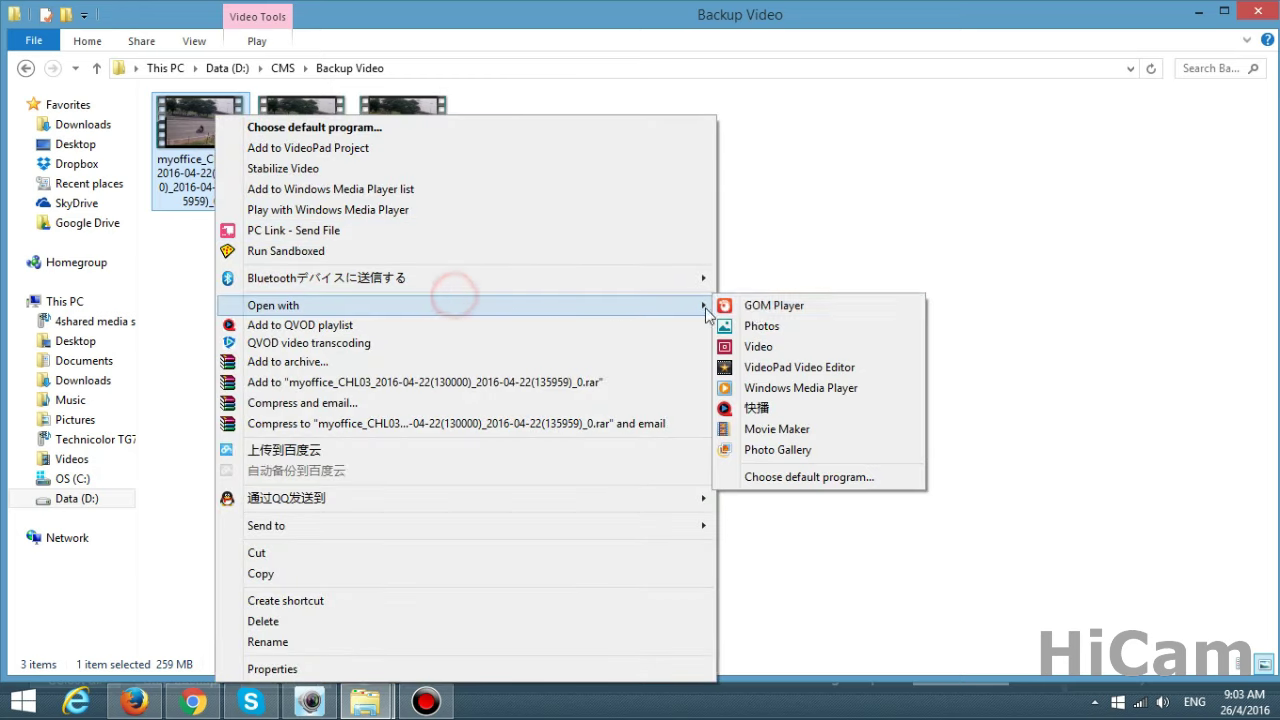
{"action": "left_click", "coordinate": [770, 316]}
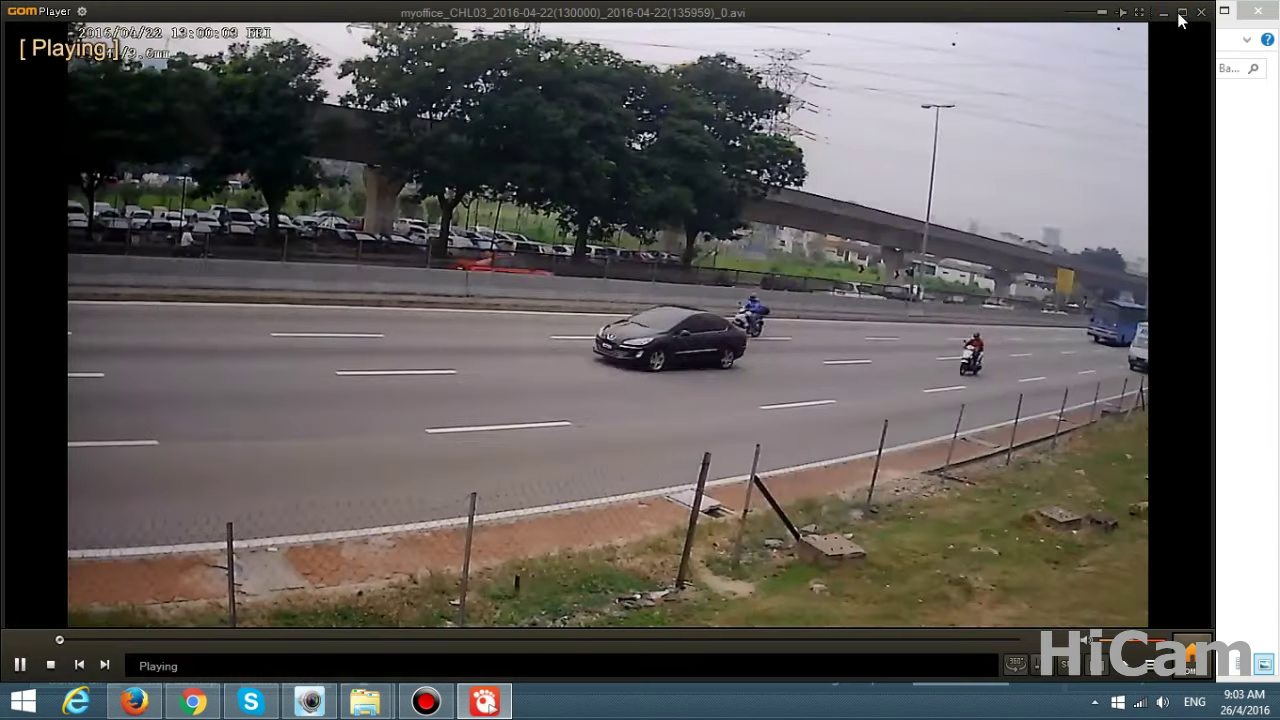
{"action": "left_click", "coordinate": [1183, 13]}
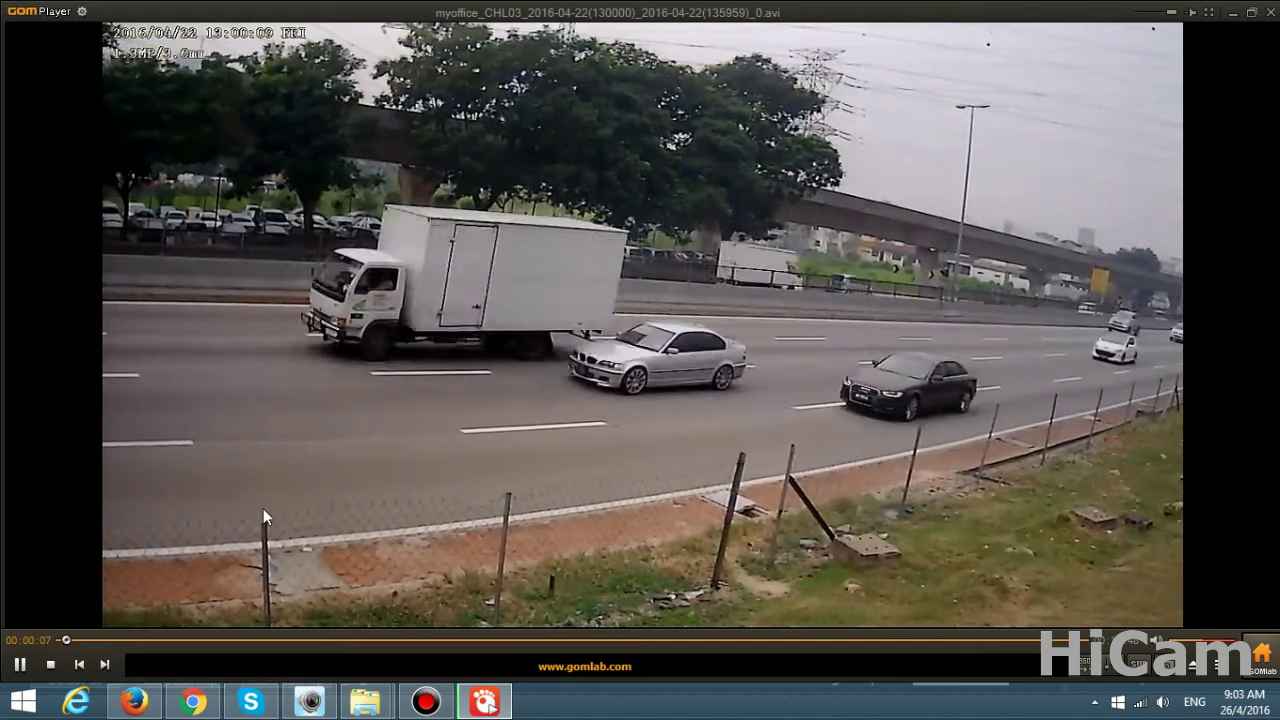
{"action": "left_click_drag", "start_coordinate": [198, 622], "coordinate": [331, 641]}
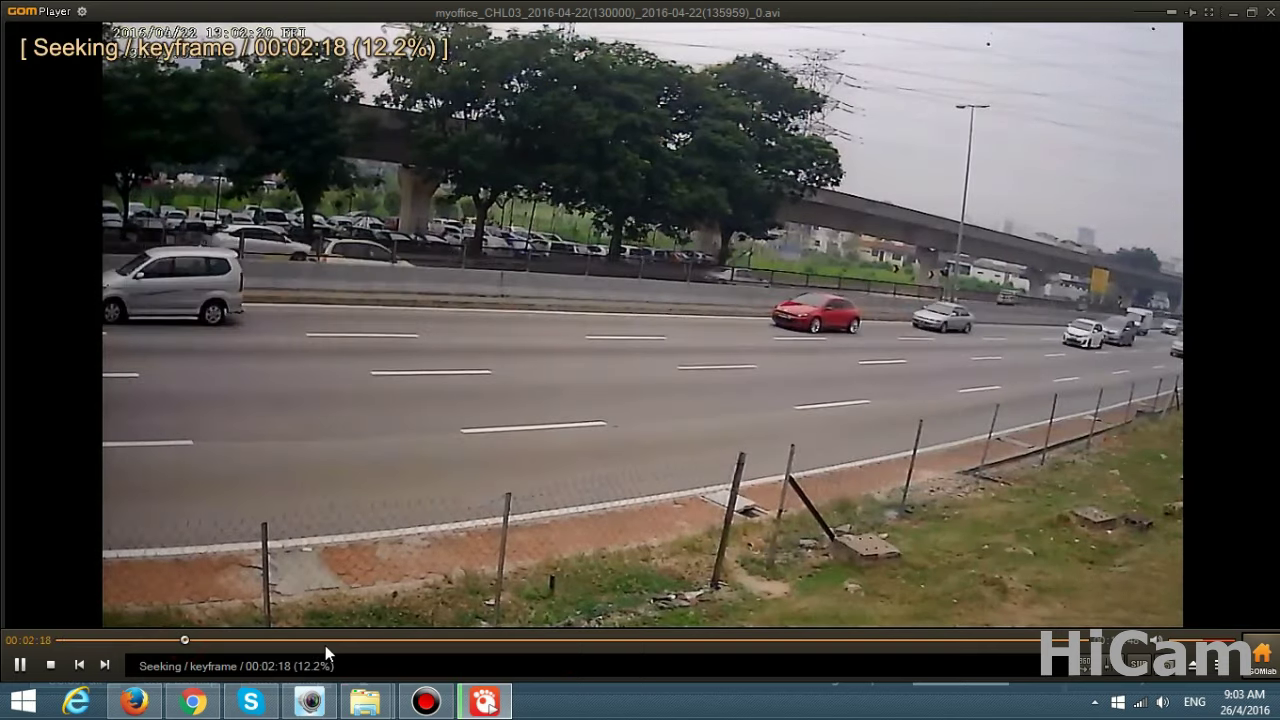
{"action": "left_click_drag", "start_coordinate": [900, 642], "coordinate": [1232, 640]}
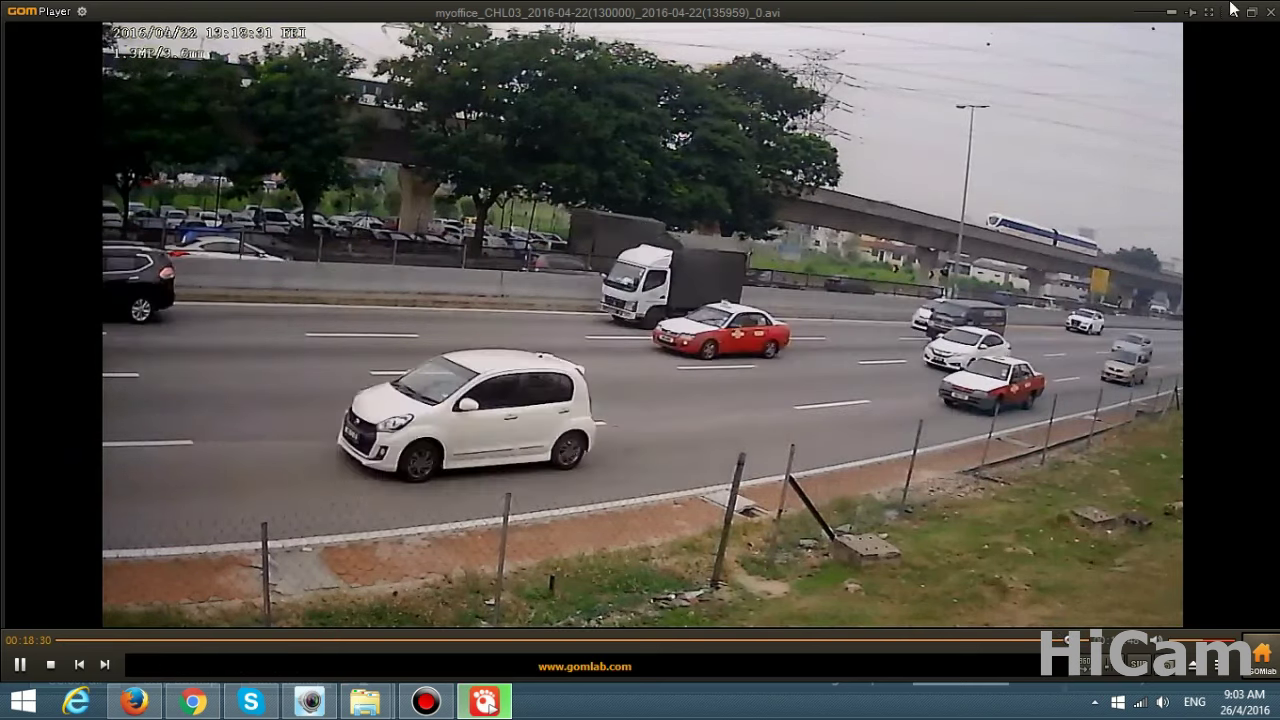
{"action": "left_click", "coordinate": [1270, 12]}
- Play the backup file ending in _2 maximized in GOM Player and seek forward towards its end
{"action": "left_click", "coordinate": [410, 192]}
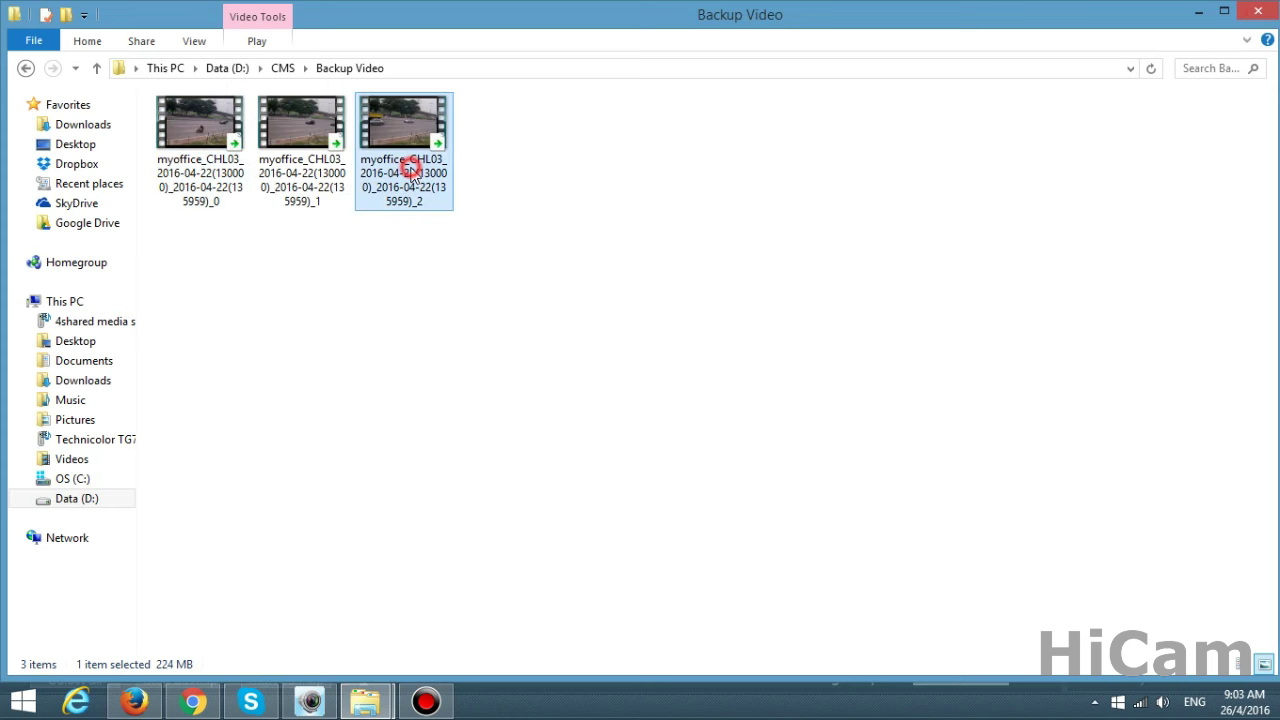
{"action": "right_click", "coordinate": [413, 174]}
{"action": "left_click", "coordinate": [636, 304]}
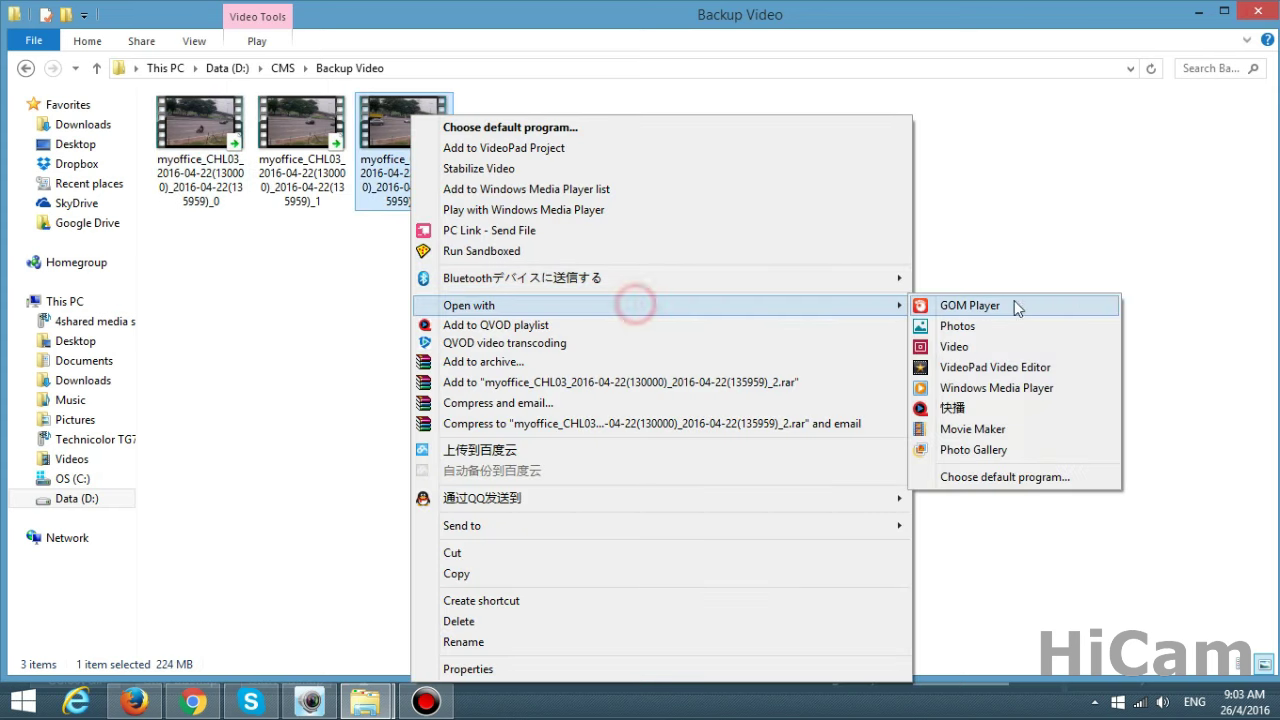
{"action": "left_click", "coordinate": [1022, 304]}
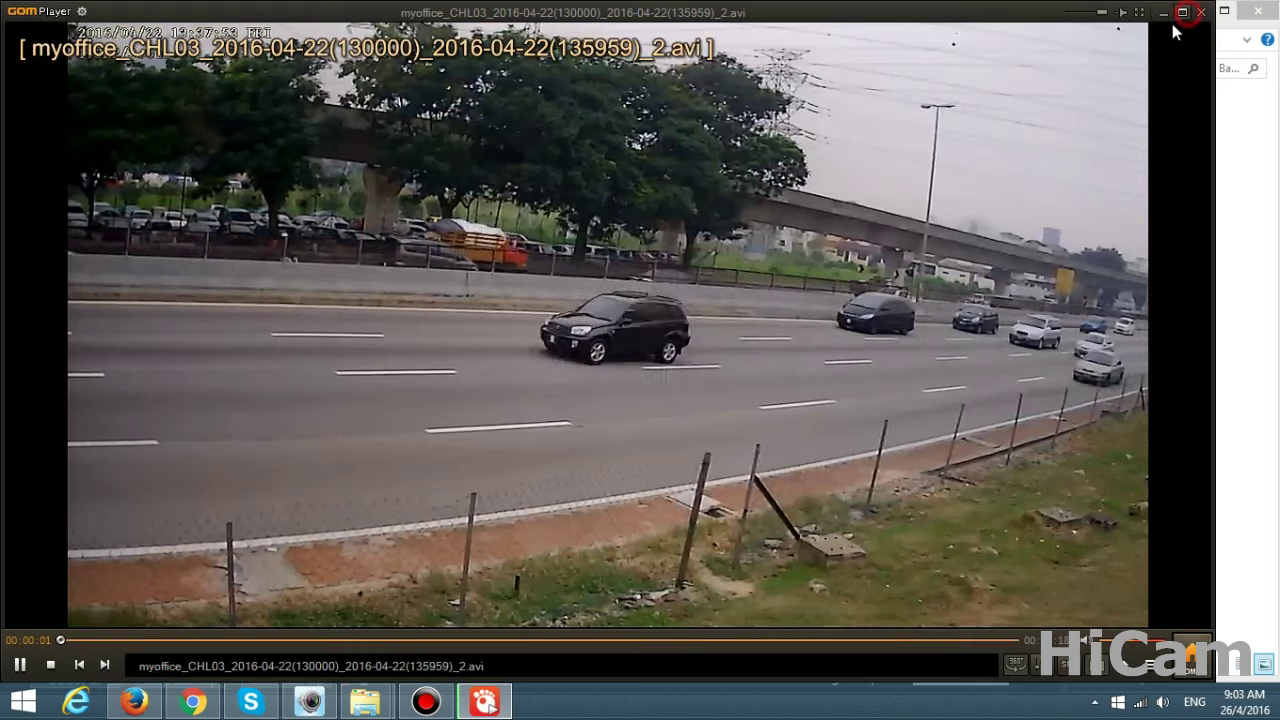
{"action": "left_click", "coordinate": [1182, 12]}
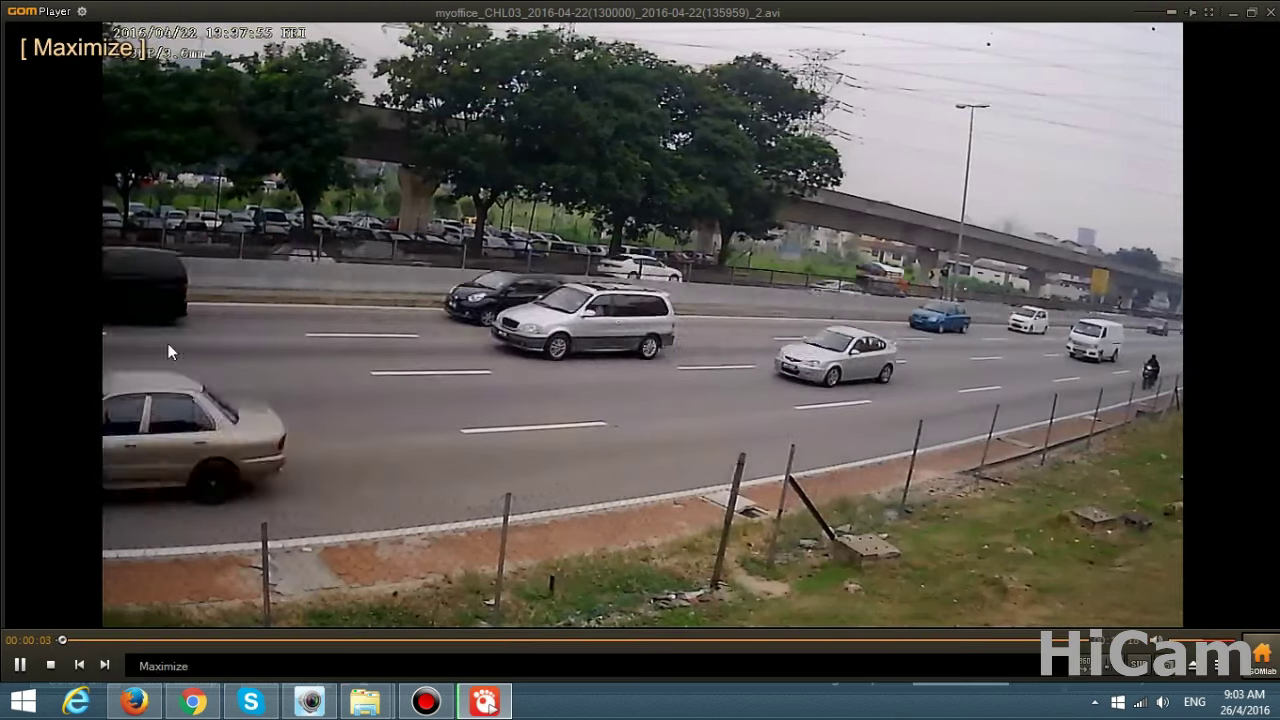
{"action": "left_click_drag", "start_coordinate": [155, 640], "coordinate": [987, 648]}
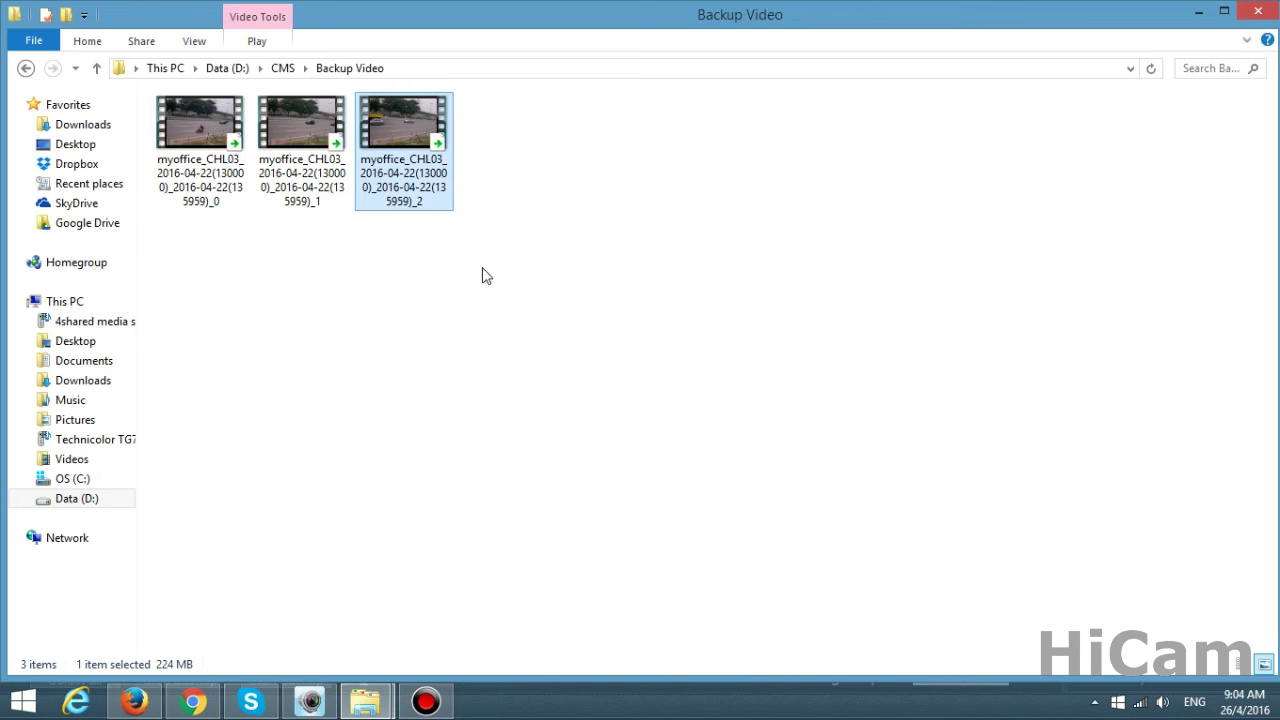
- Switch back to the Monitor Client window
{"action": "mouse_move", "coordinate": [310, 702]}
{"action": "left_click", "coordinate": [399, 540]}
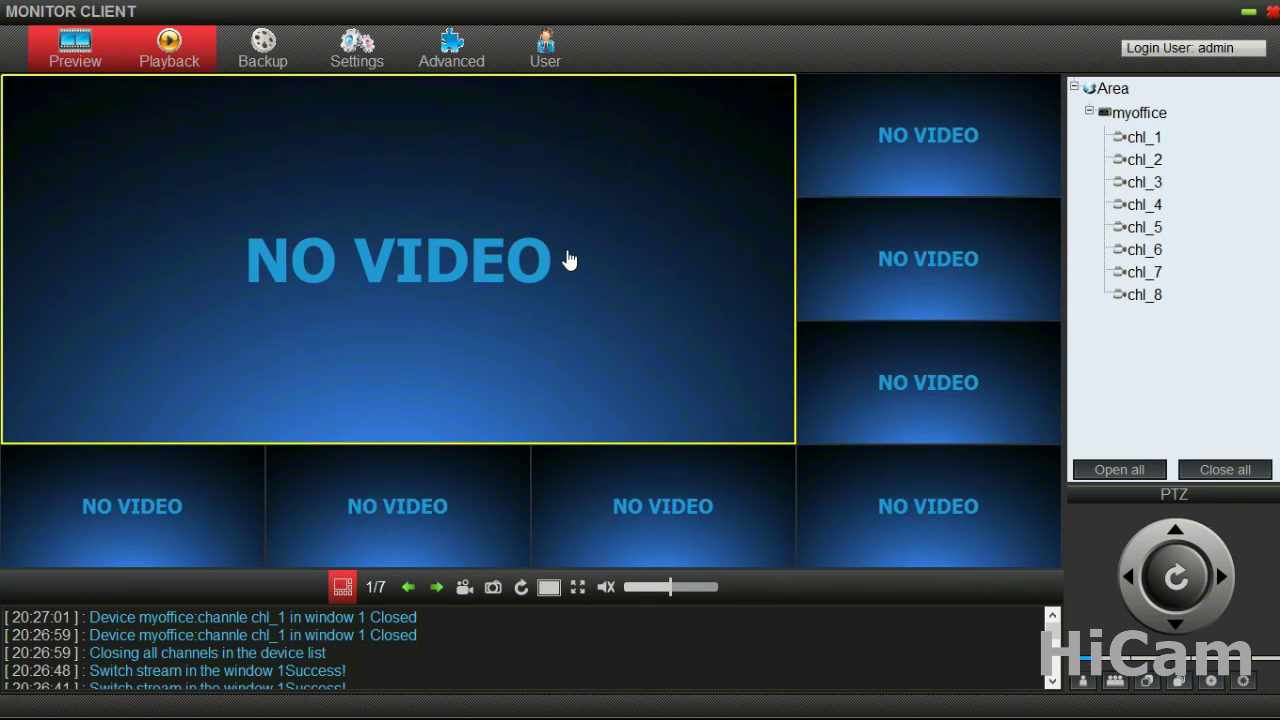